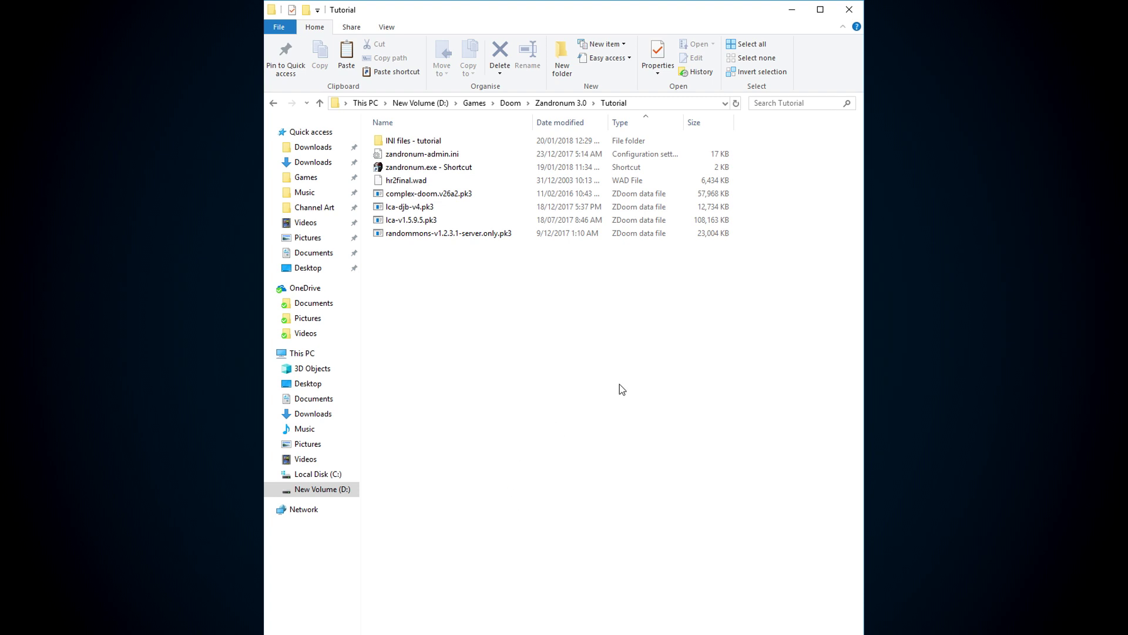
- Delete the 'INI files - tutorial' folder and create a new folder named INIs in Tutorial
double_click(421, 141)
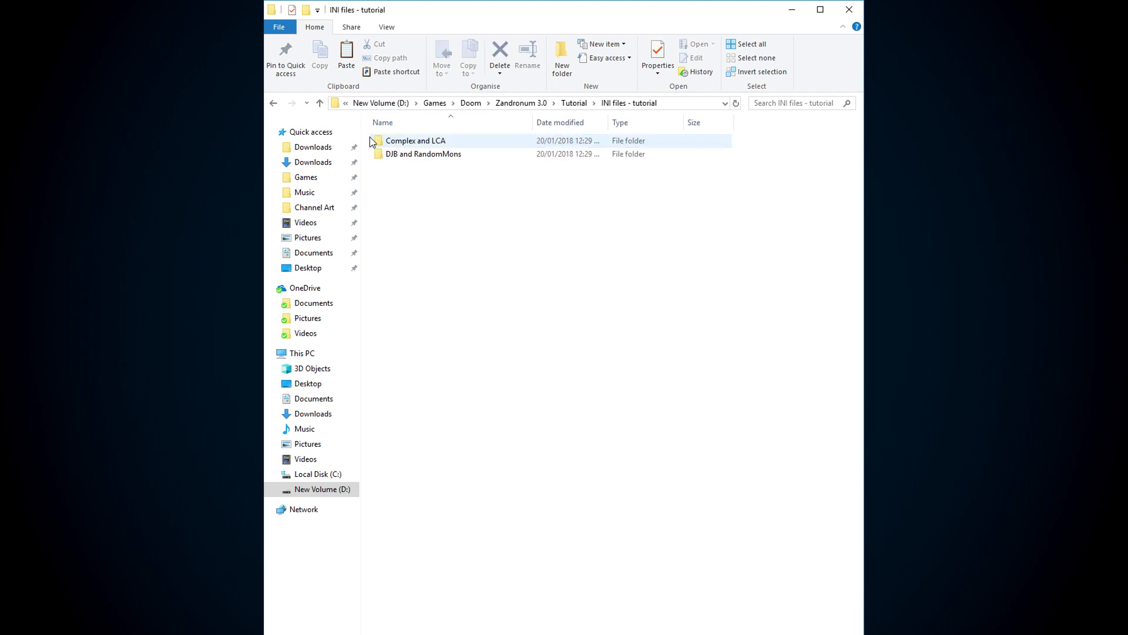
click(274, 104)
key(Delete)
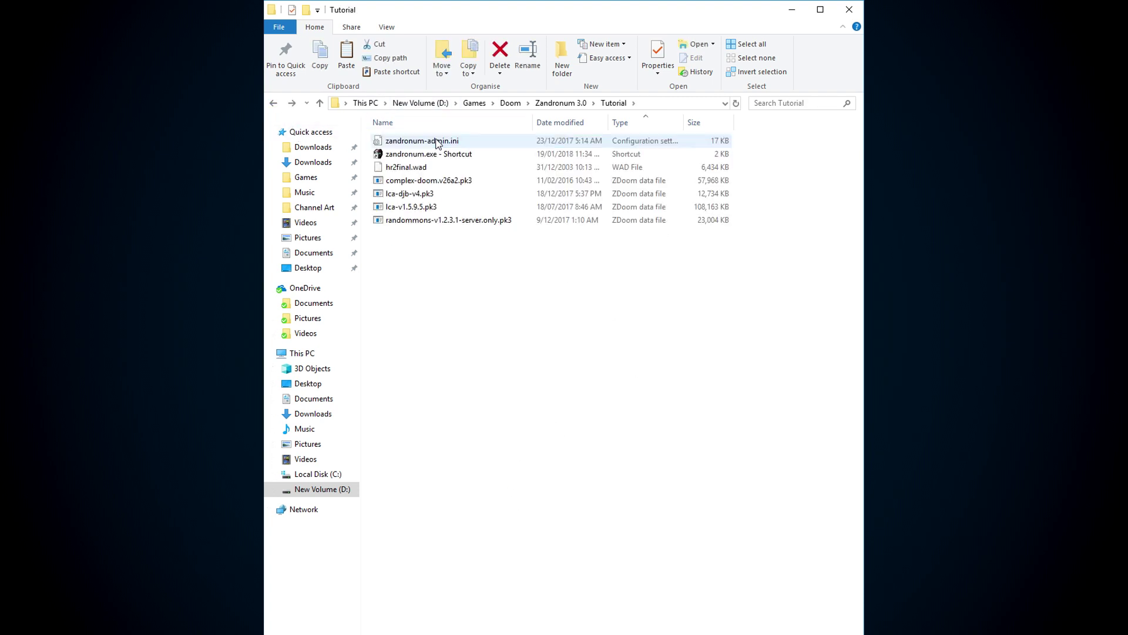
click(562, 58)
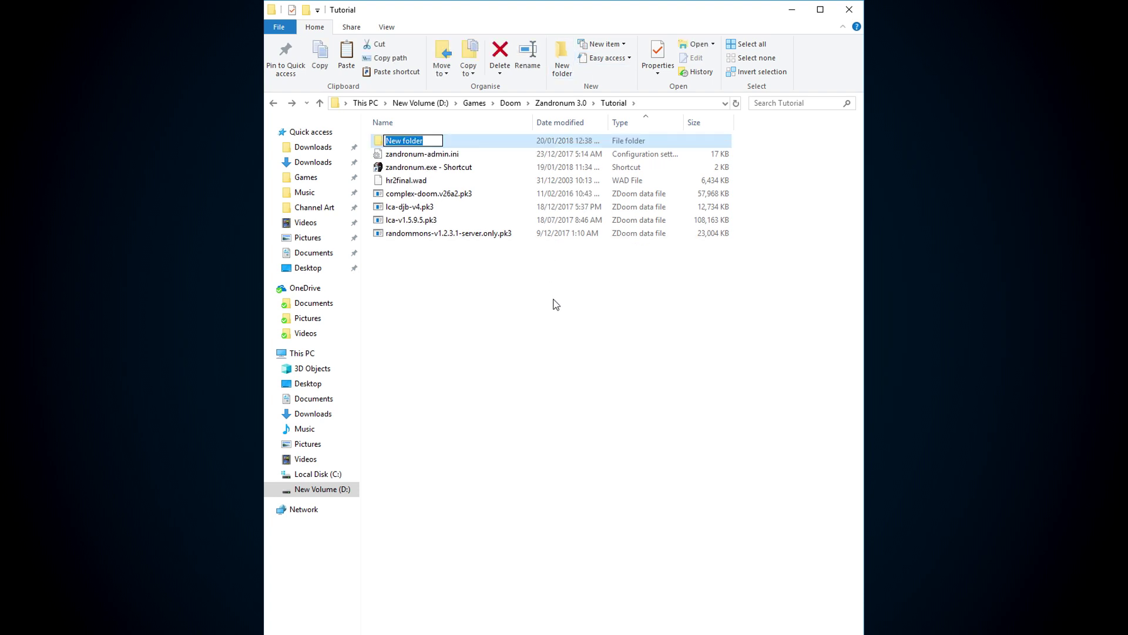
text(INIs)
click(557, 318)
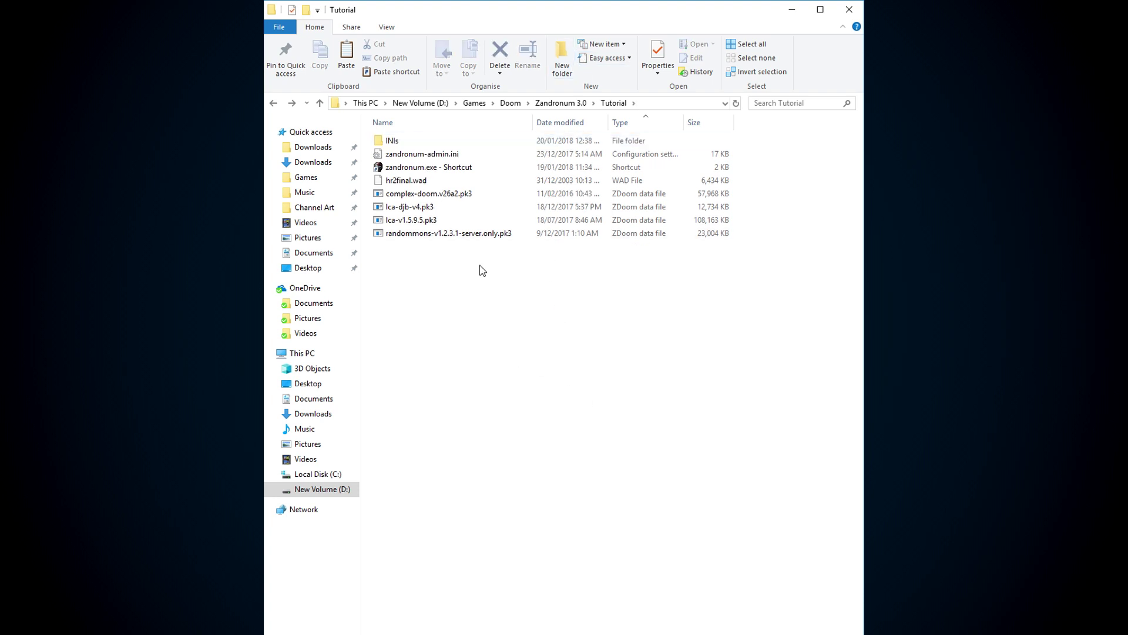
- Reopen the Tutorial folder and inspect zandronum-admin.ini's name, leaving it unchanged
click(274, 104)
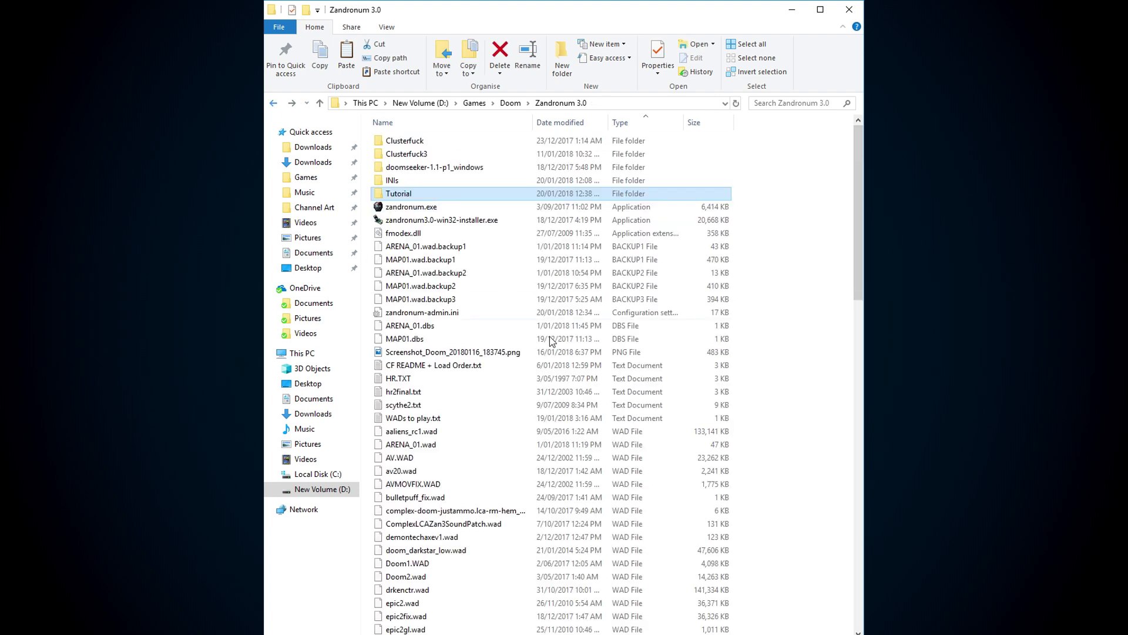
double_click(376, 198)
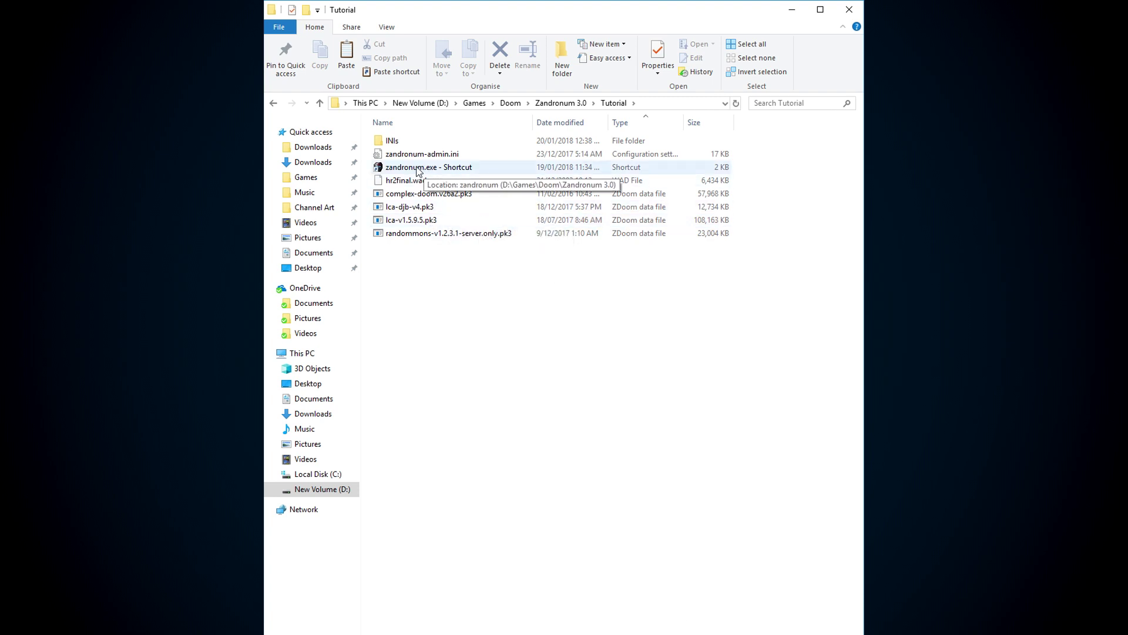
click(438, 156)
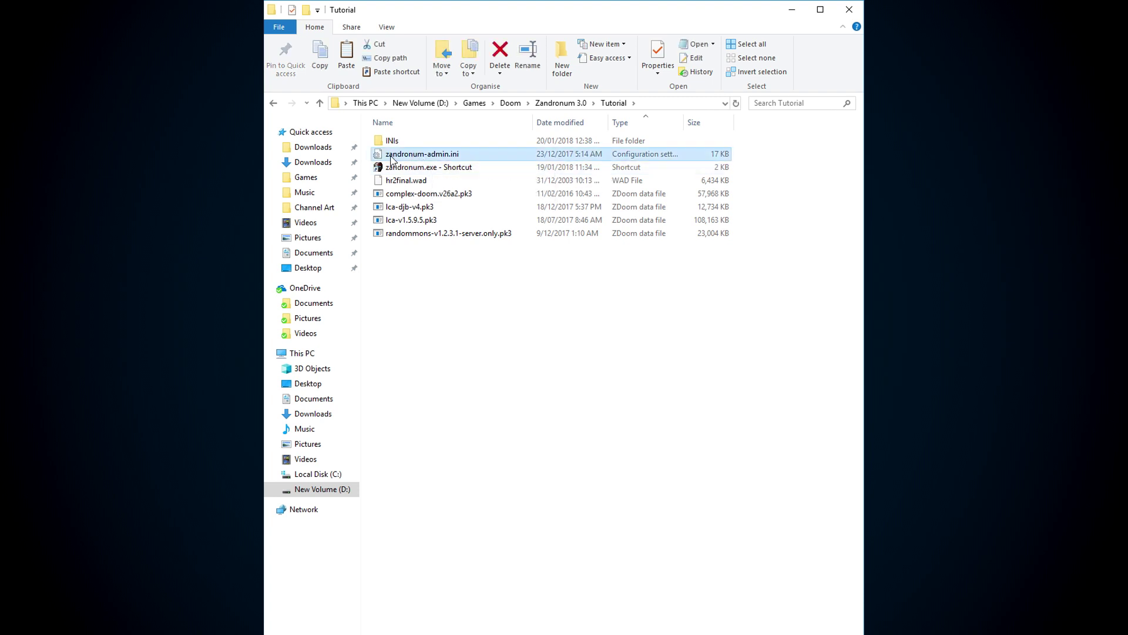
click(420, 155)
click(459, 168)
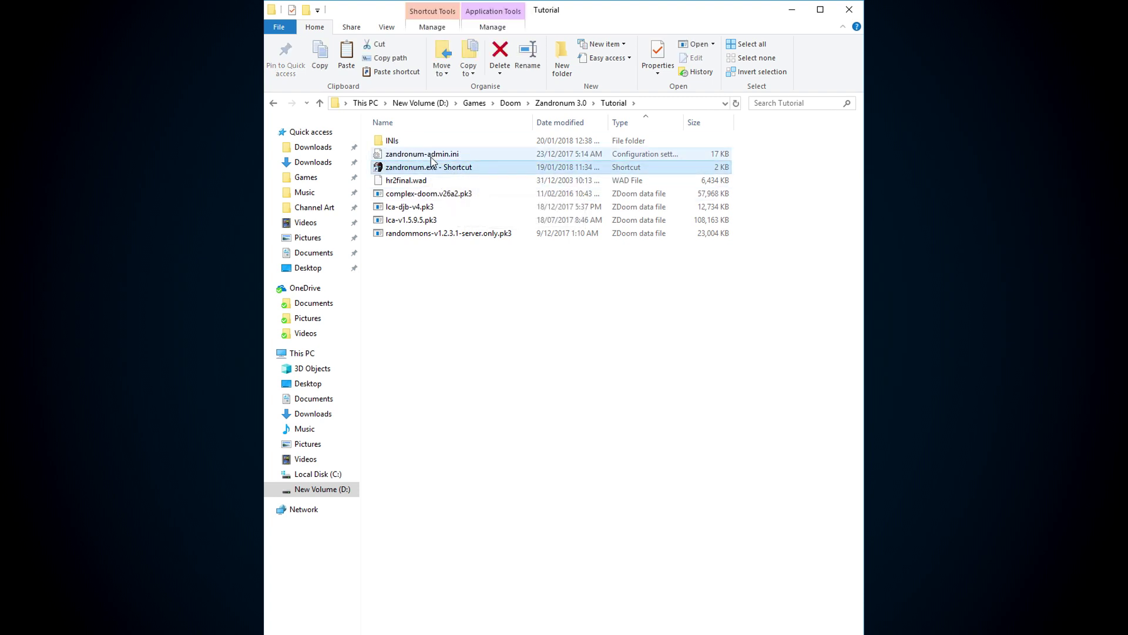
click(432, 157)
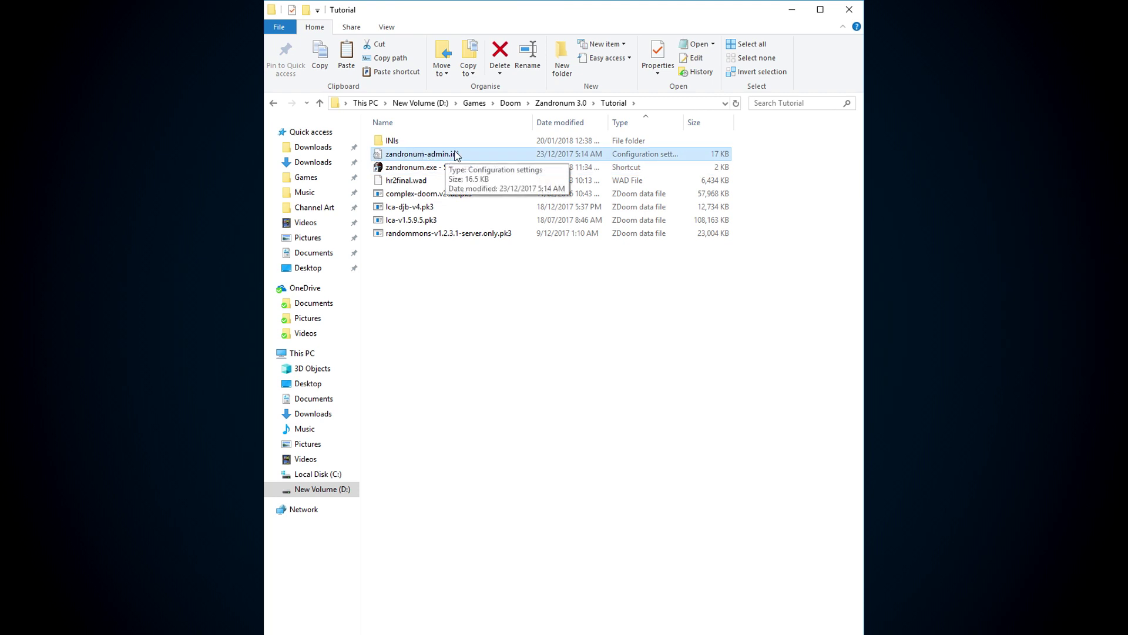
click(429, 155)
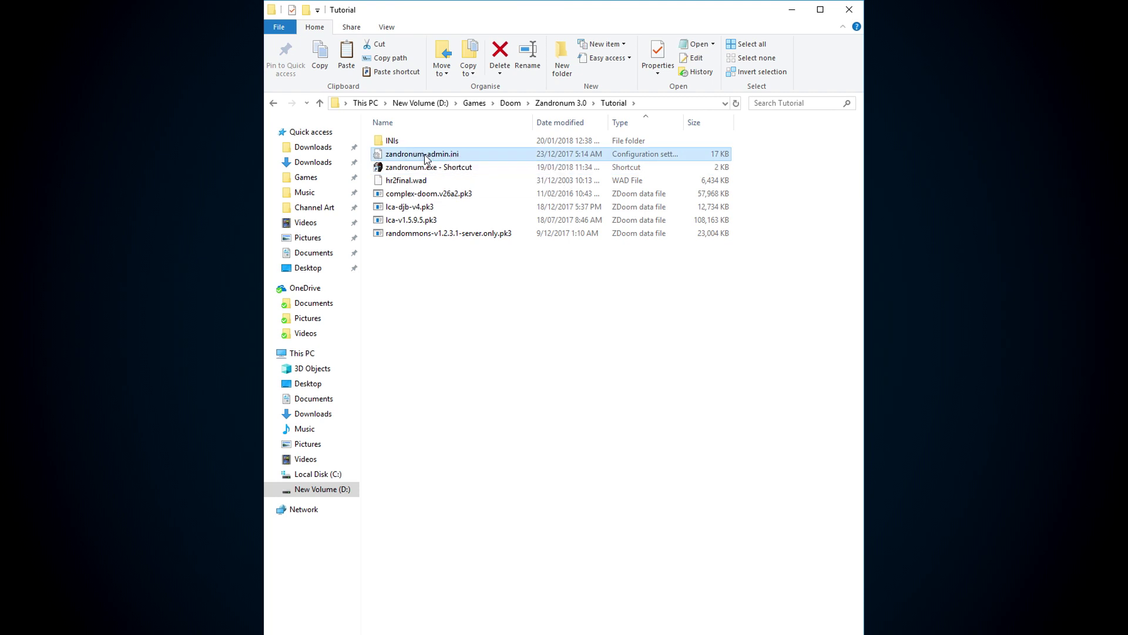
drag(424, 154, 448, 155)
click(529, 315)
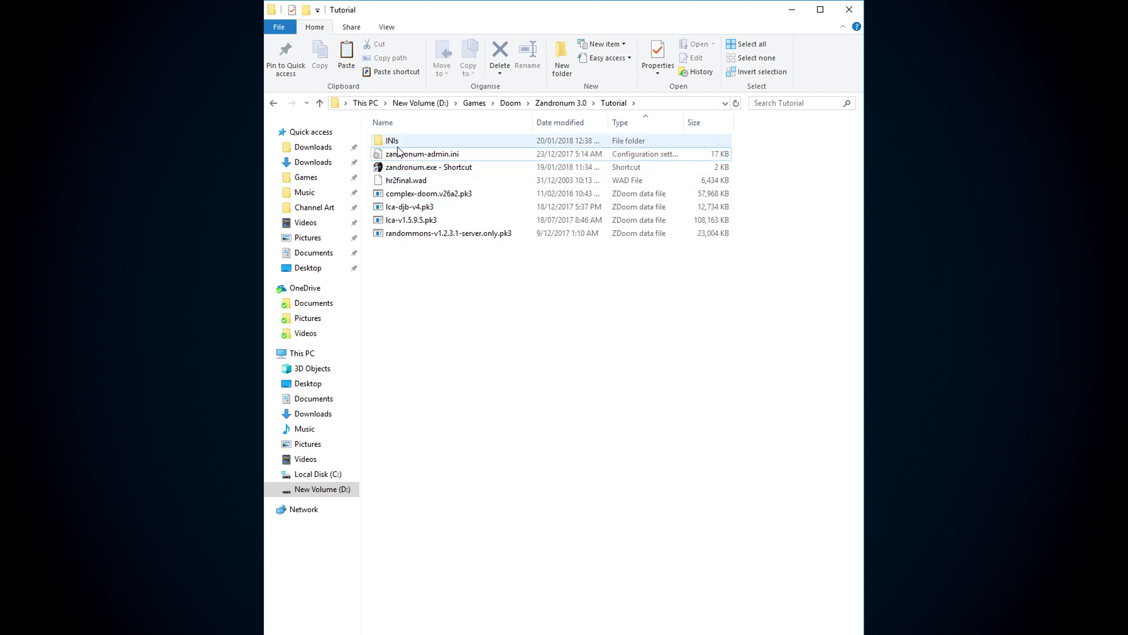
click(435, 154)
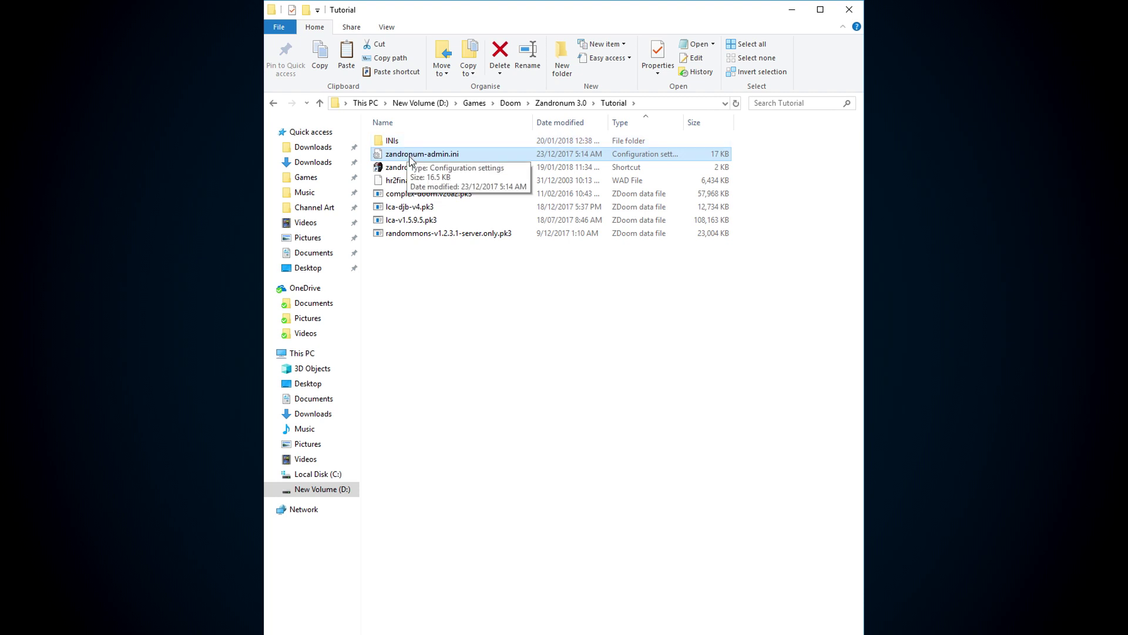
click(448, 273)
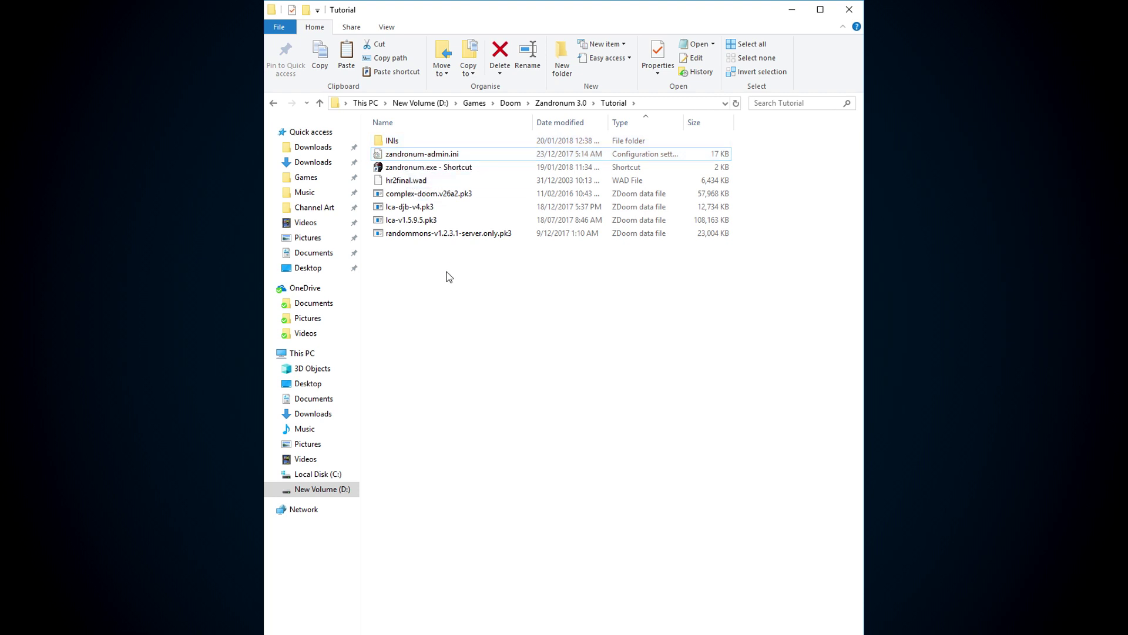
- Open INIs and create a subfolder named ComplexLCA
double_click(397, 141)
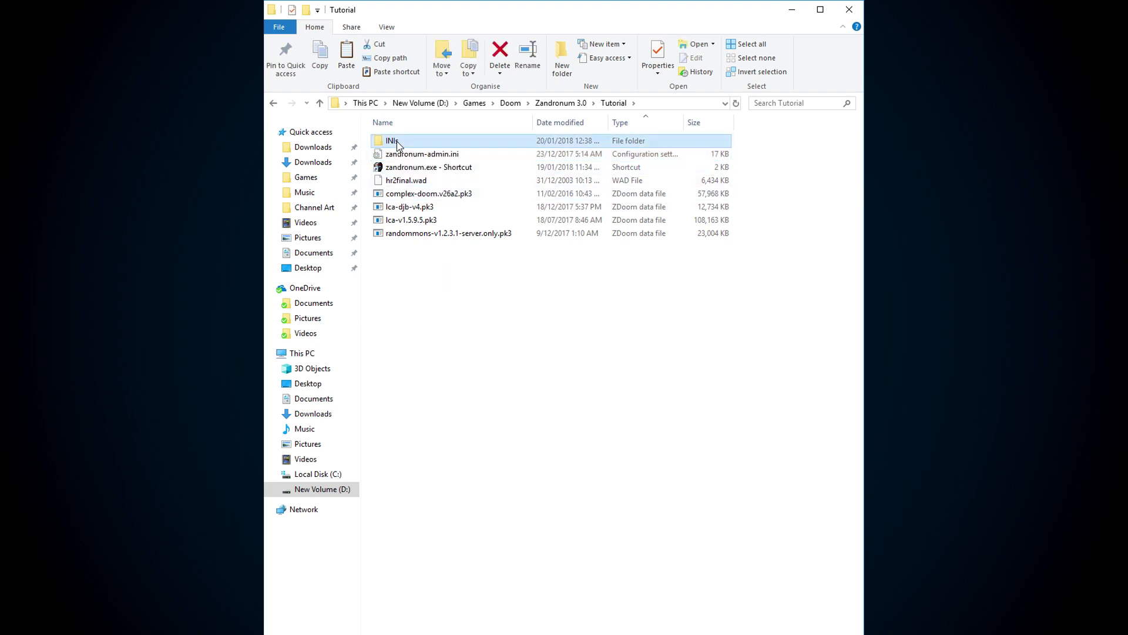
click(562, 69)
text(ComplexLCa)
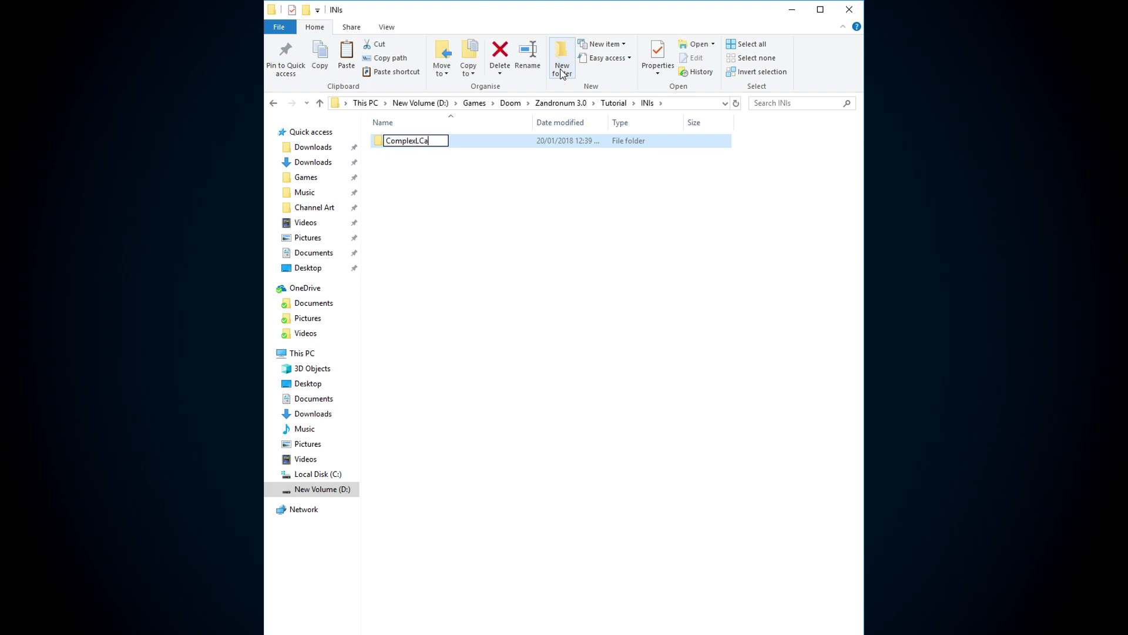
key(BackSpace)
text(A)
click(513, 255)
- Create a second subfolder named ComplexLCA-DJB-RandomMons
click(570, 76)
text(Com)
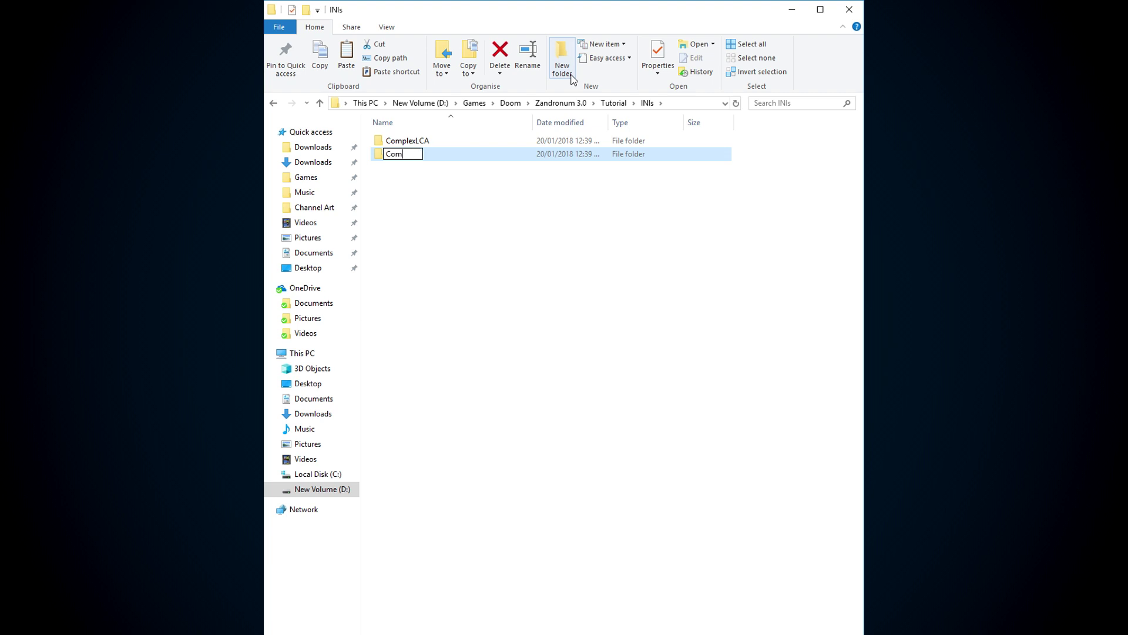
text(plexLCA-DJB-Rand)
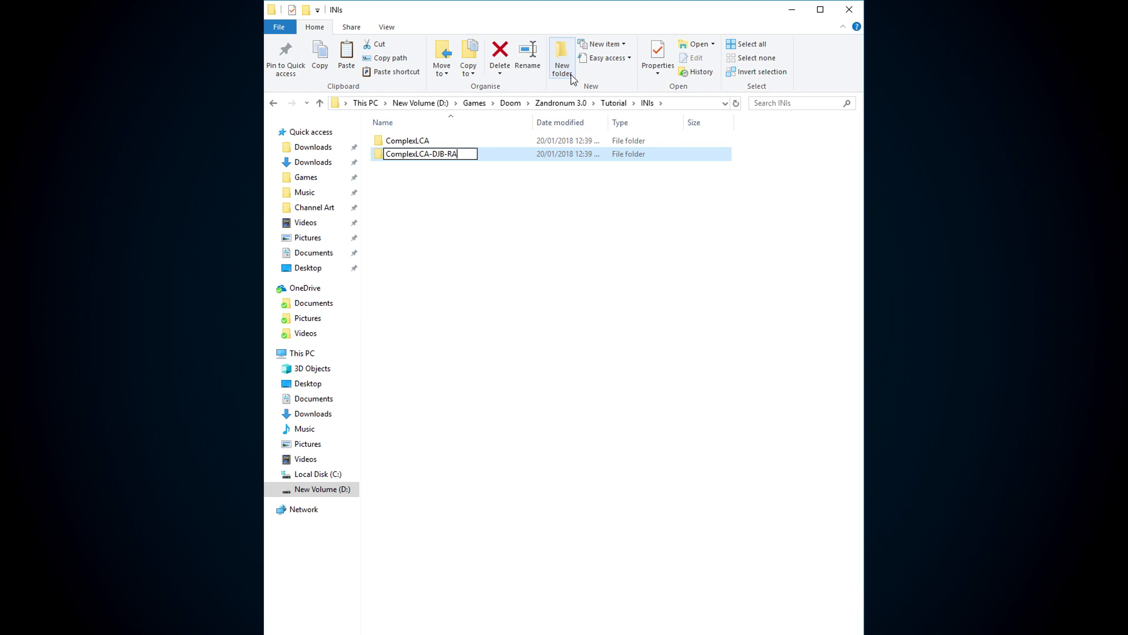
text(omMons)
click(527, 274)
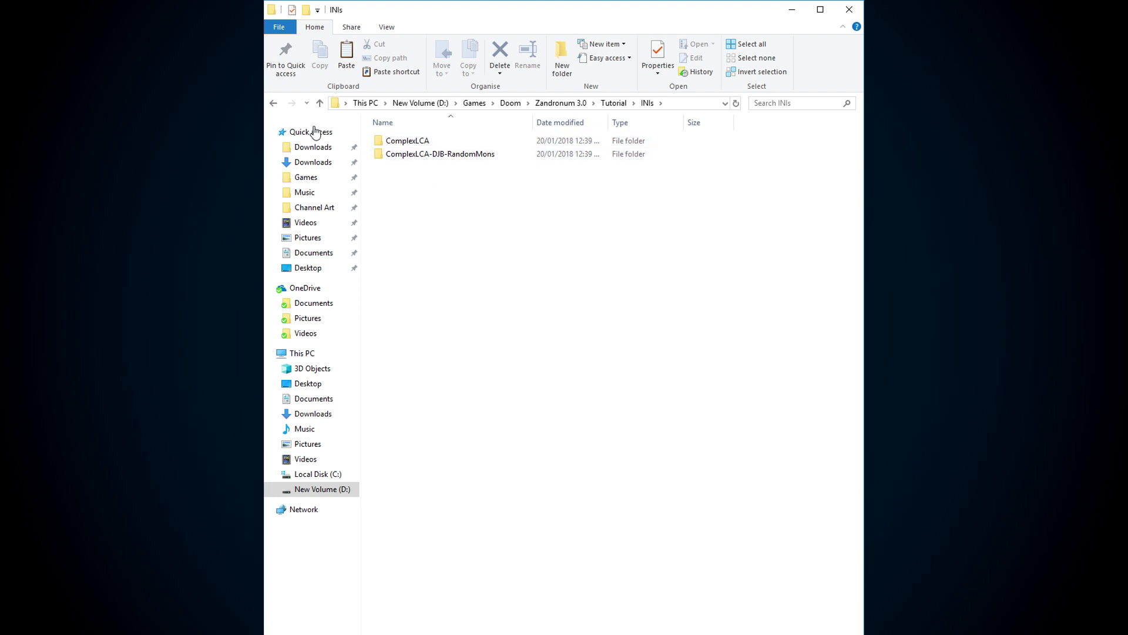
click(273, 104)
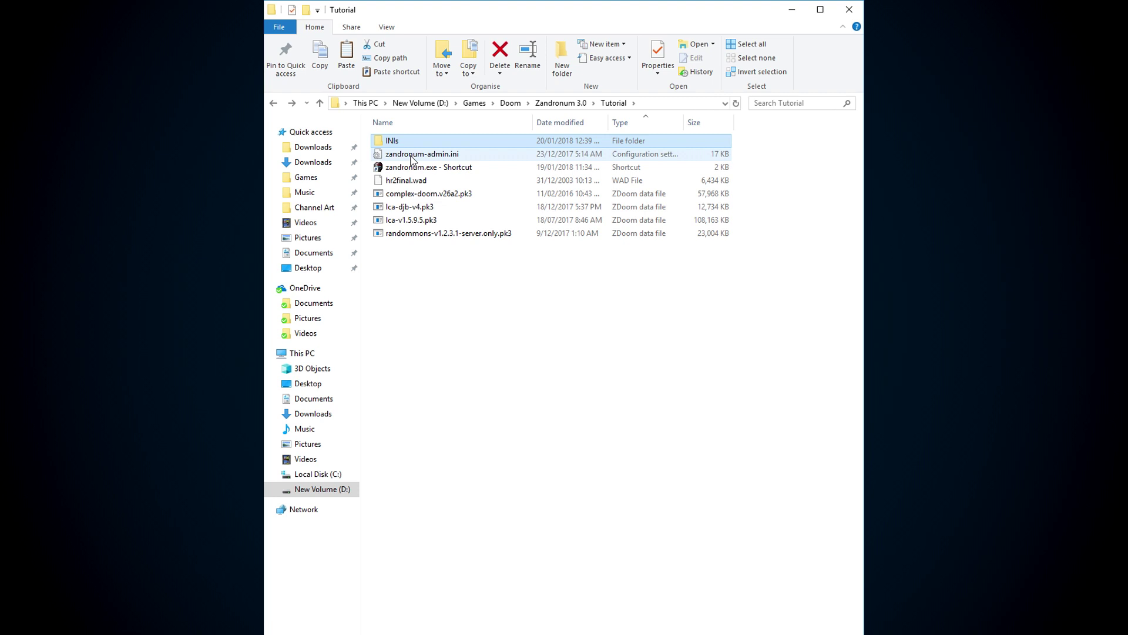
right_click(412, 159)
click(470, 369)
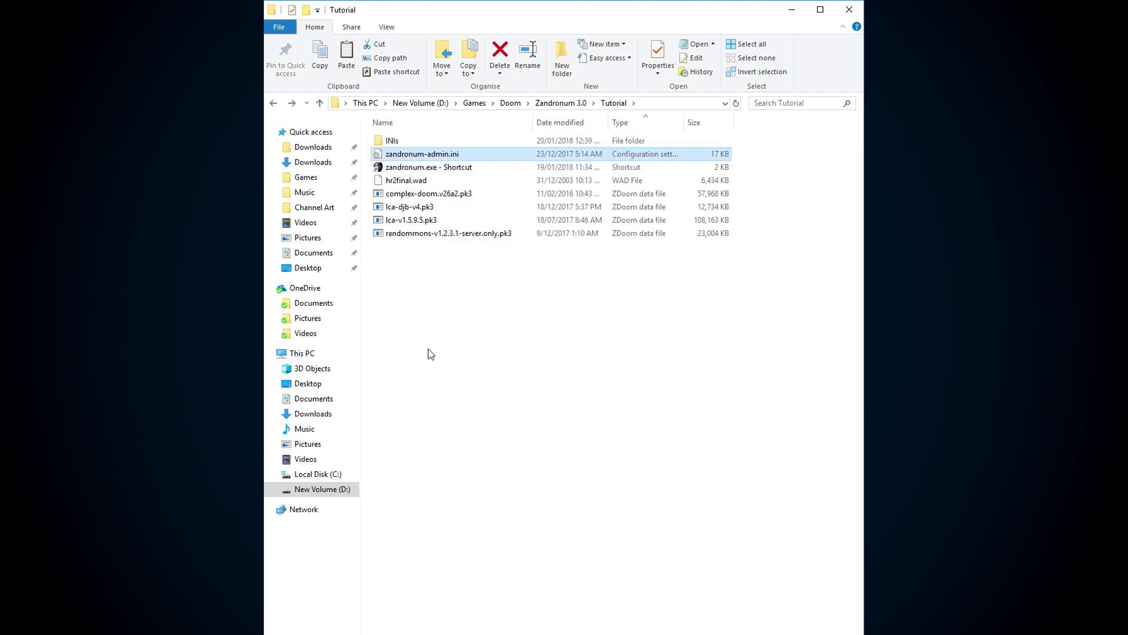
double_click(376, 141)
double_click(376, 141)
right_click(456, 188)
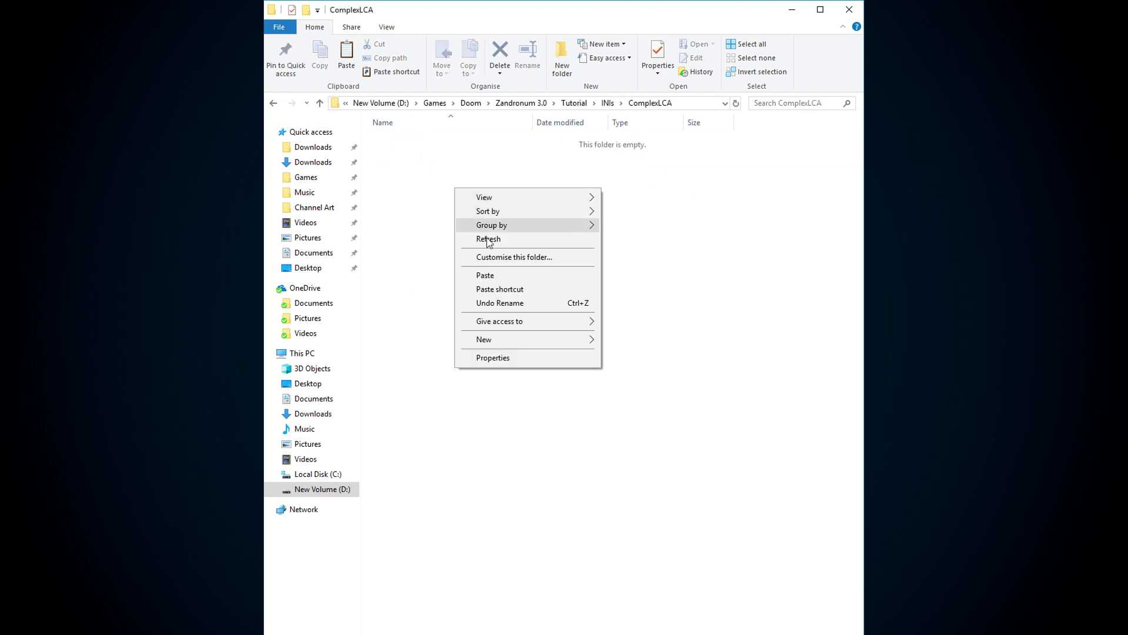
click(485, 275)
key(alt+Left)
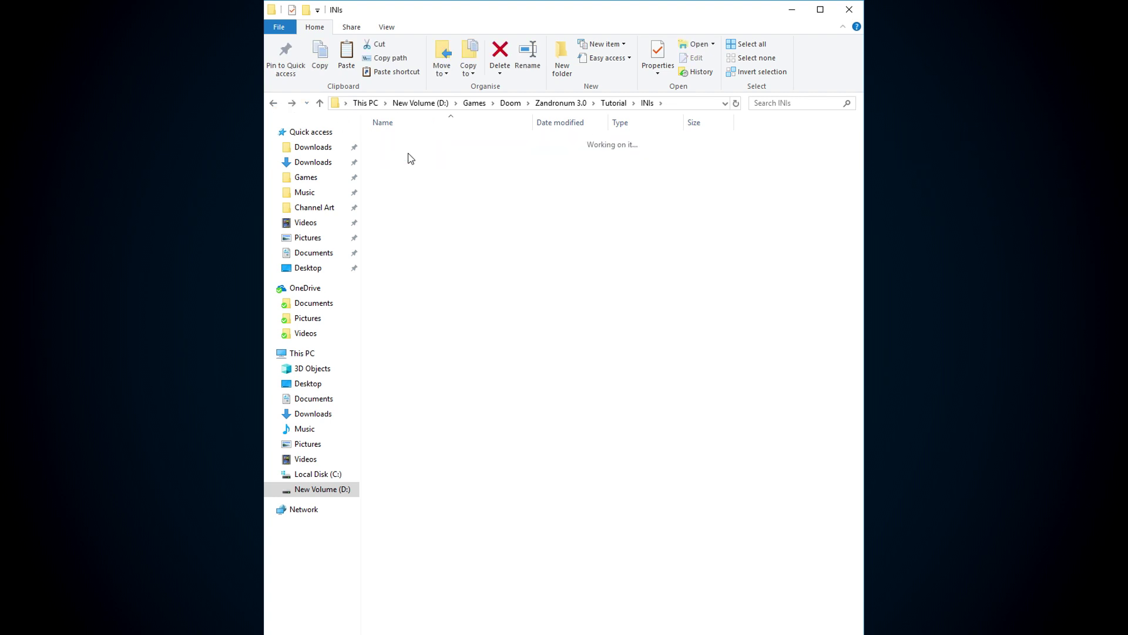
right_click(481, 198)
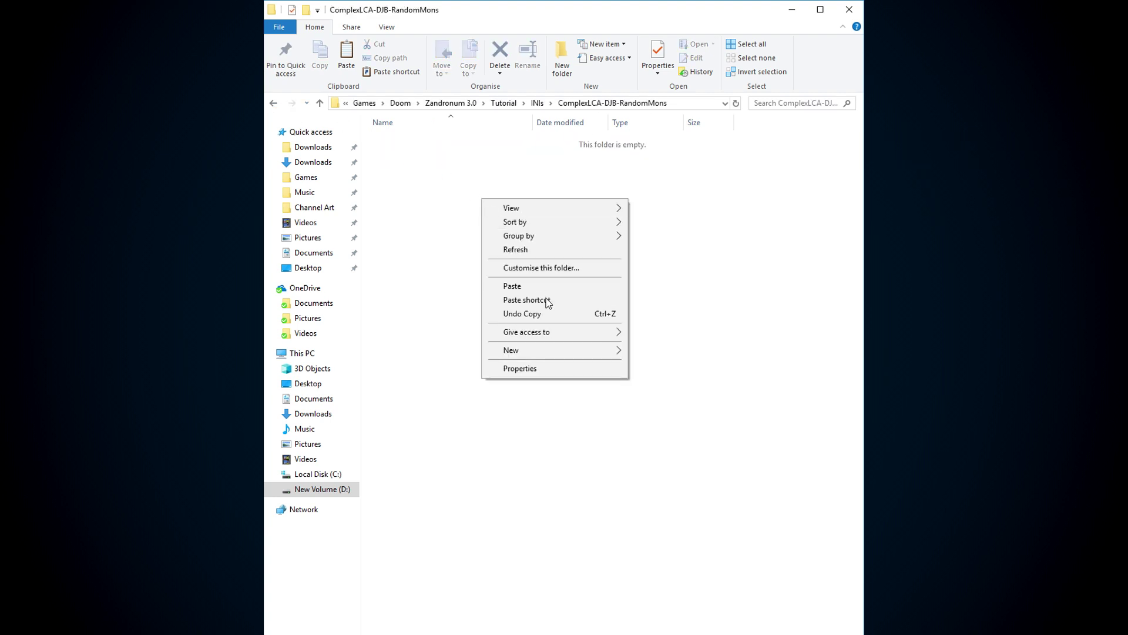
click(539, 288)
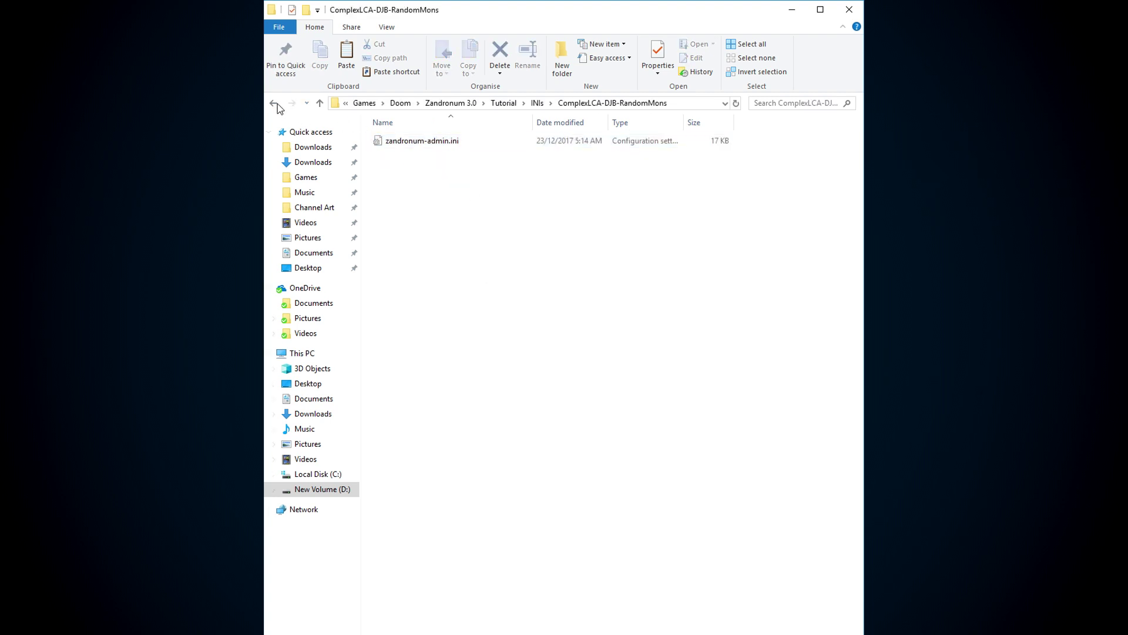
click(275, 104)
double_click(410, 142)
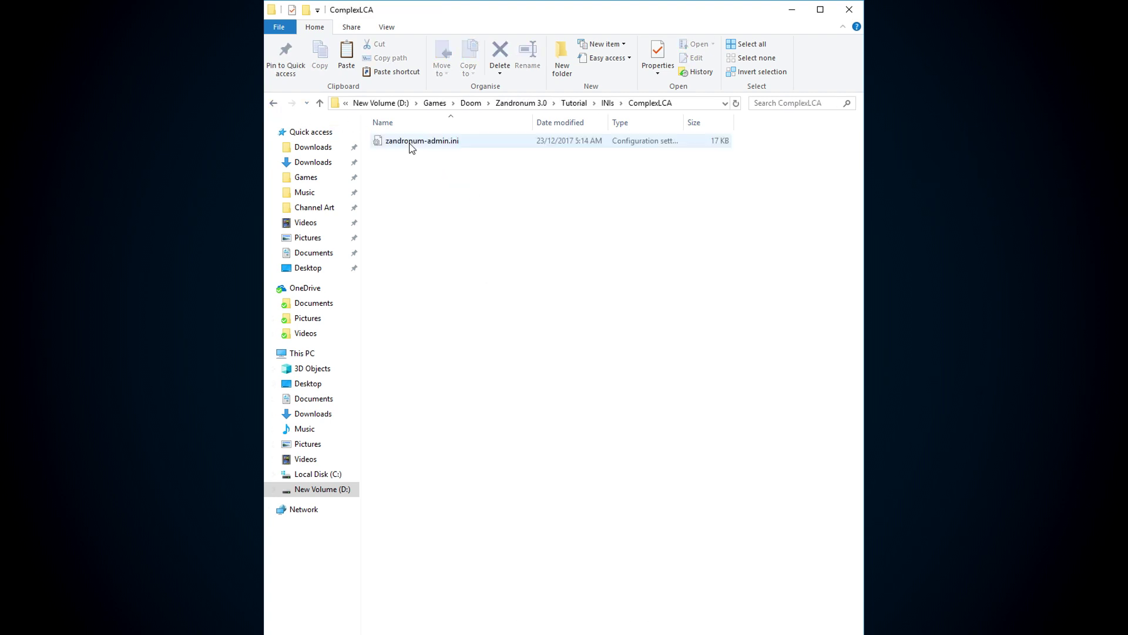
click(279, 105)
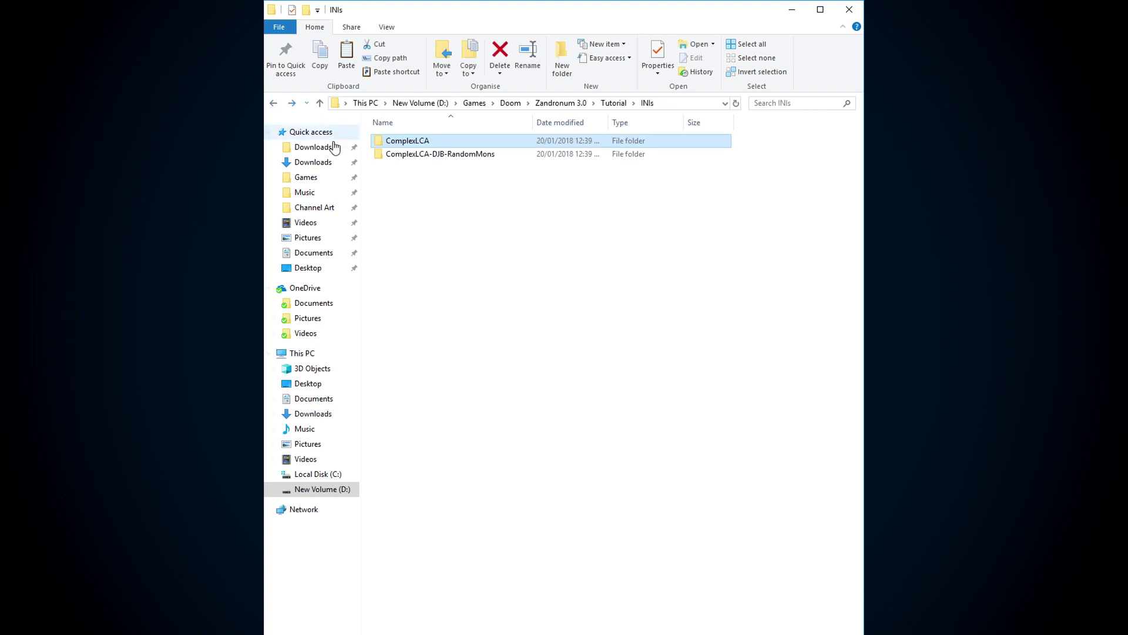
double_click(431, 141)
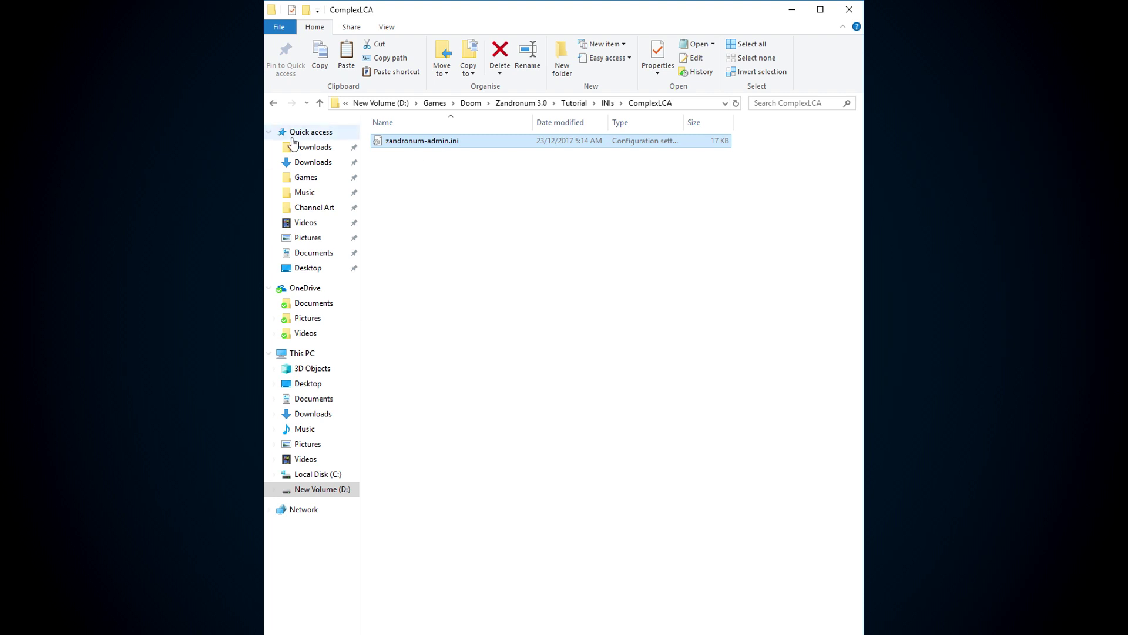
right_click(419, 141)
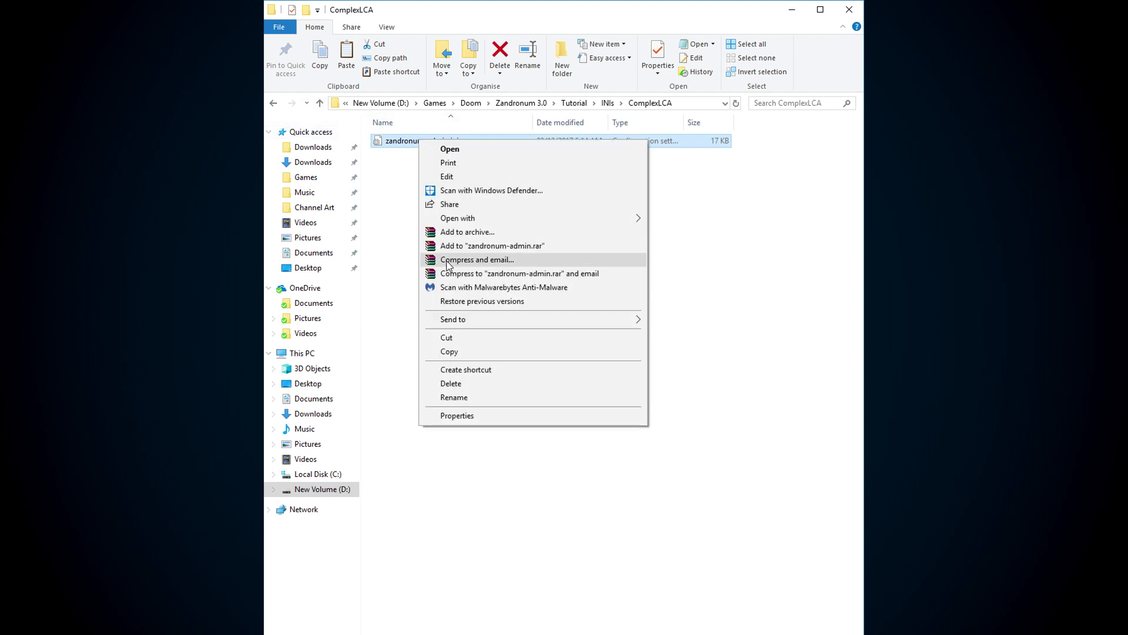
click(455, 351)
click(273, 103)
click(273, 103)
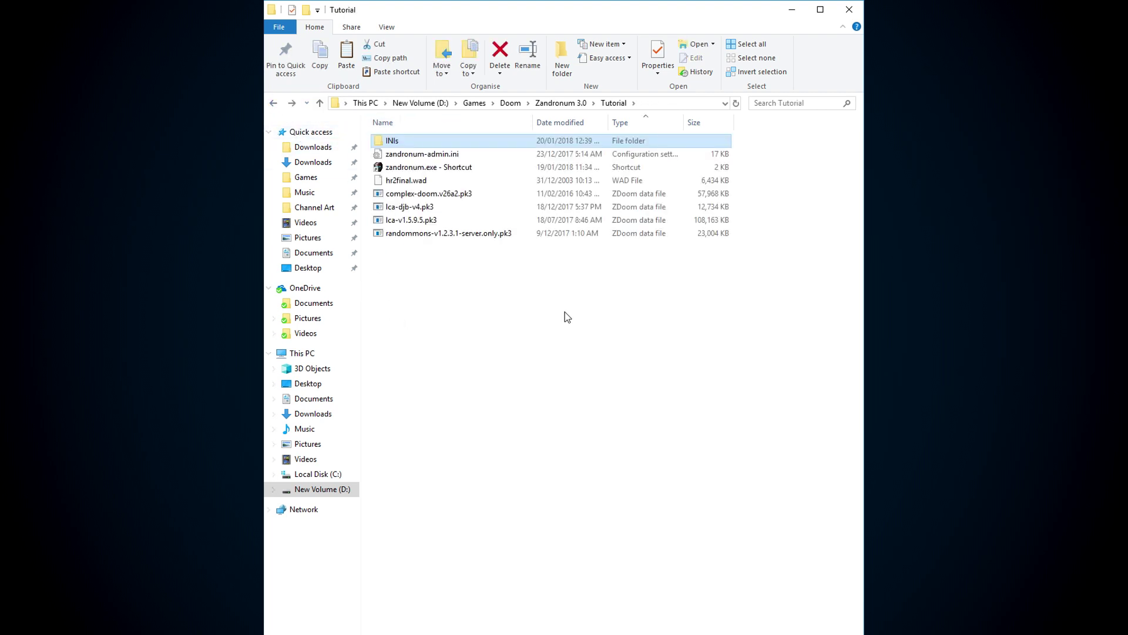
right_click(566, 313)
click(449, 301)
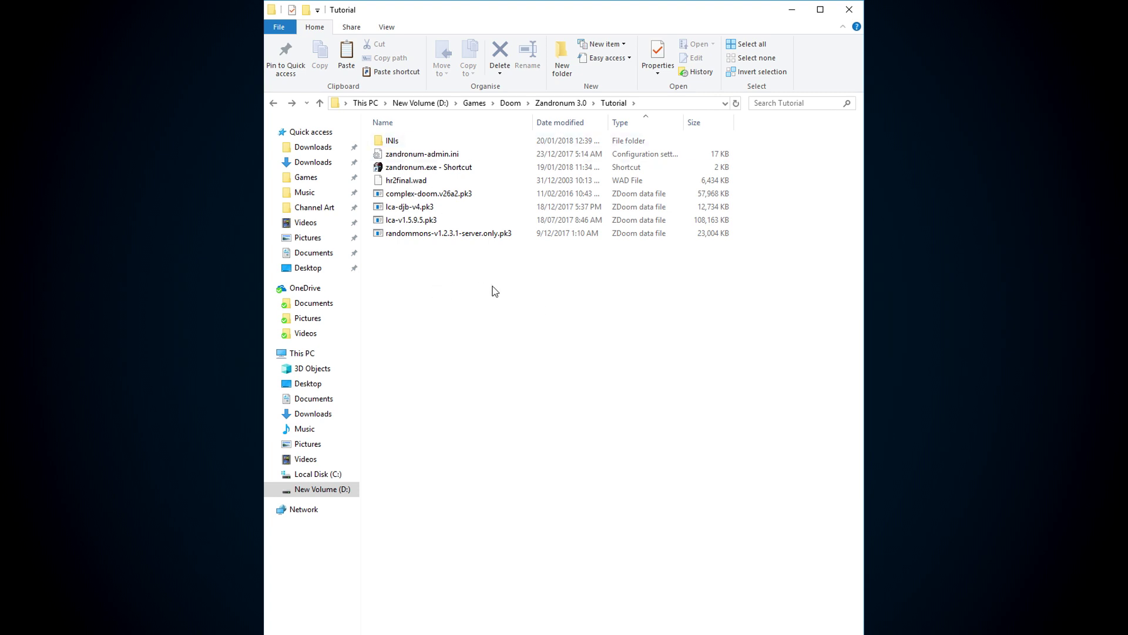
right_click(492, 291)
double_click(395, 140)
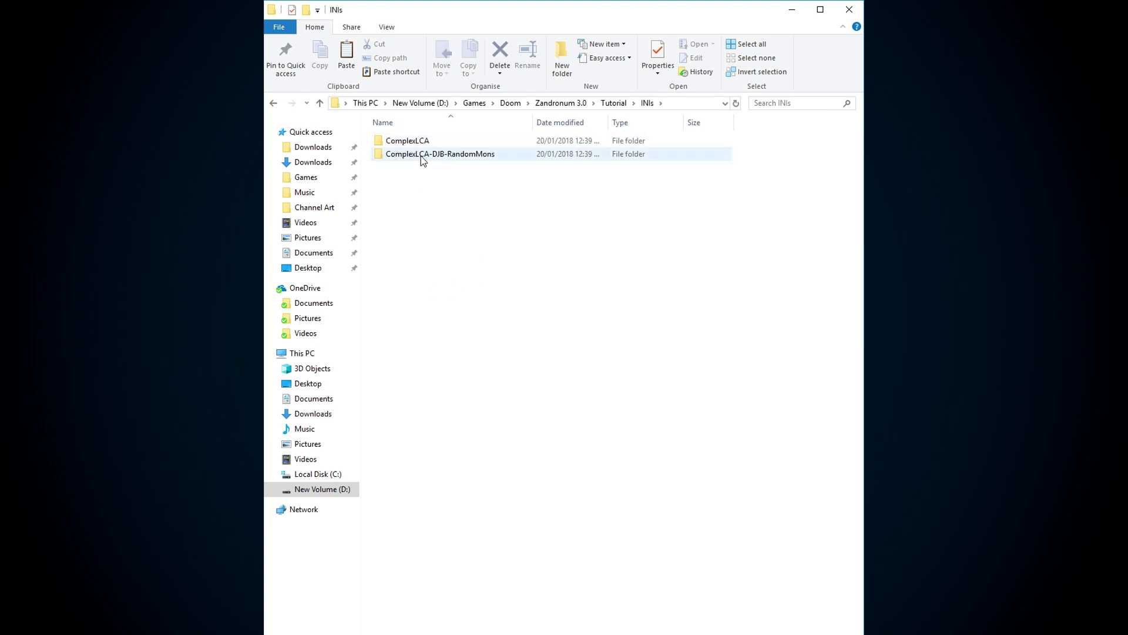
double_click(421, 155)
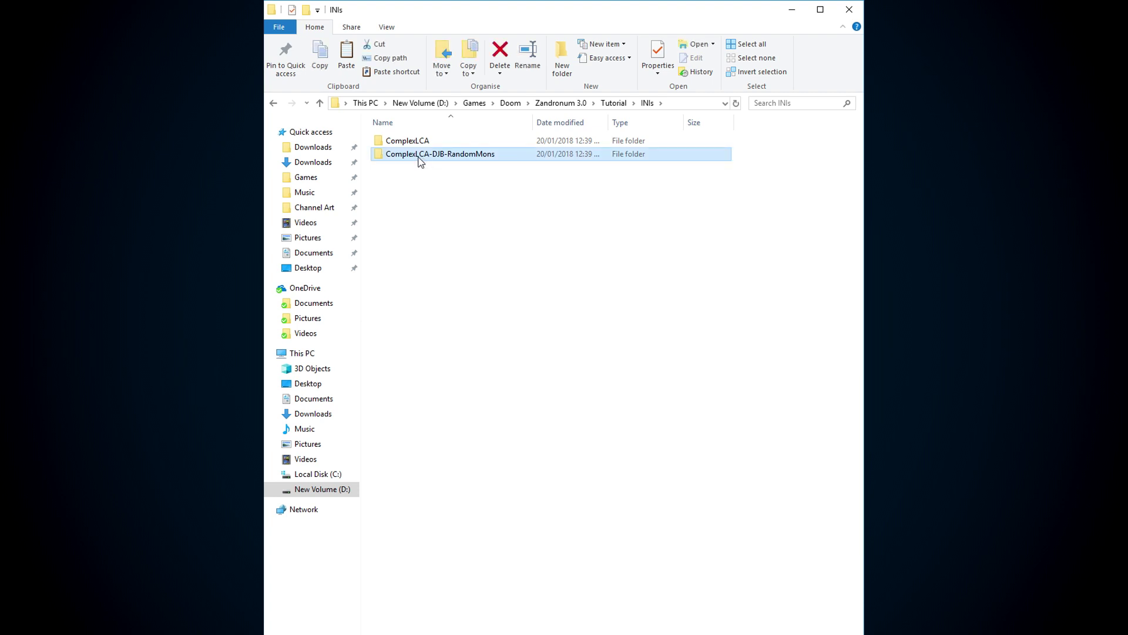
click(273, 102)
click(273, 103)
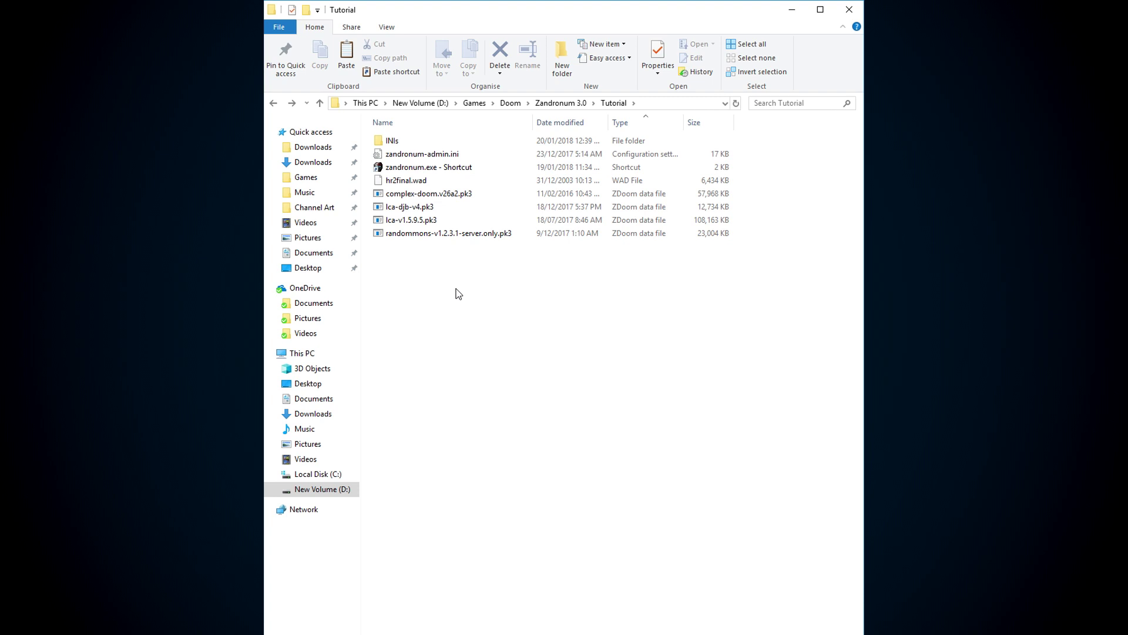
- Create a new folder named Default inside INIs
click(292, 103)
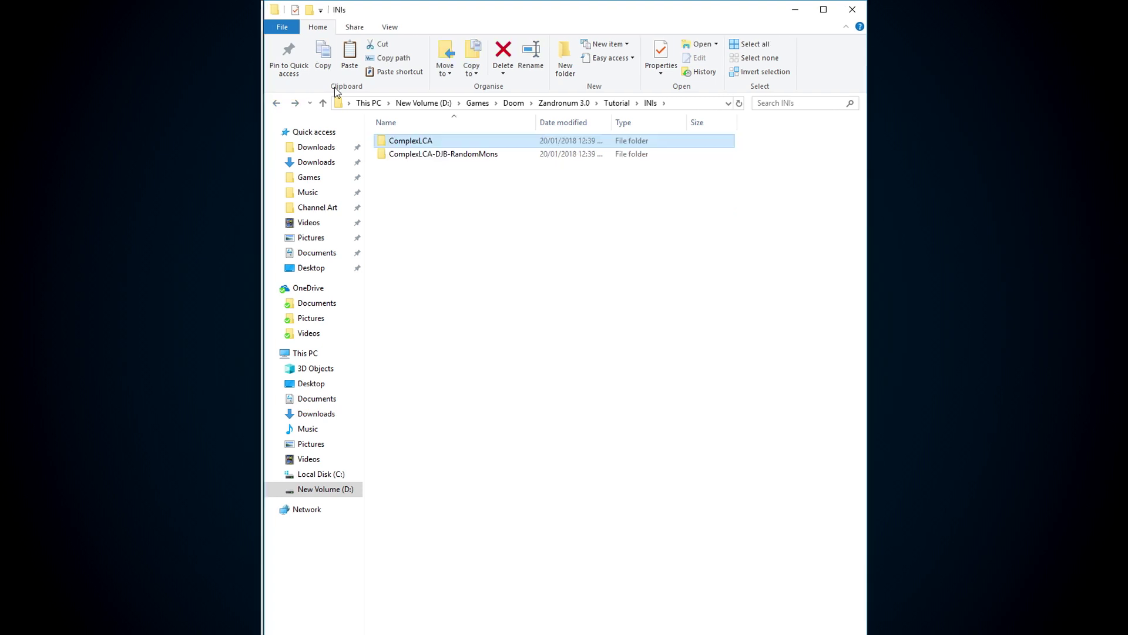
click(281, 104)
double_click(411, 144)
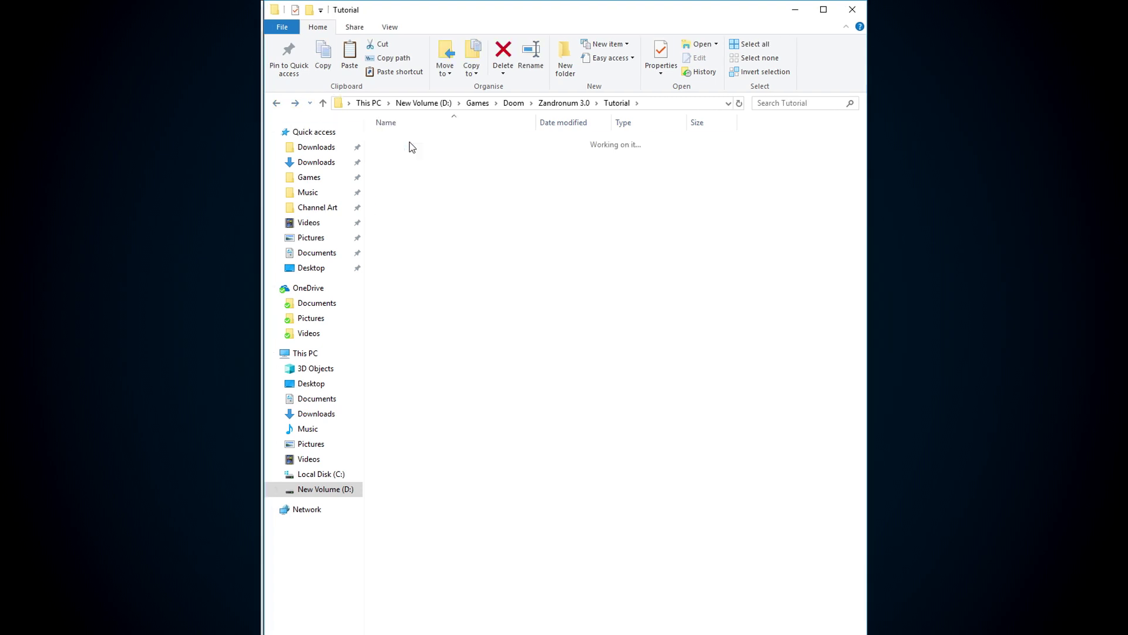
double_click(411, 142)
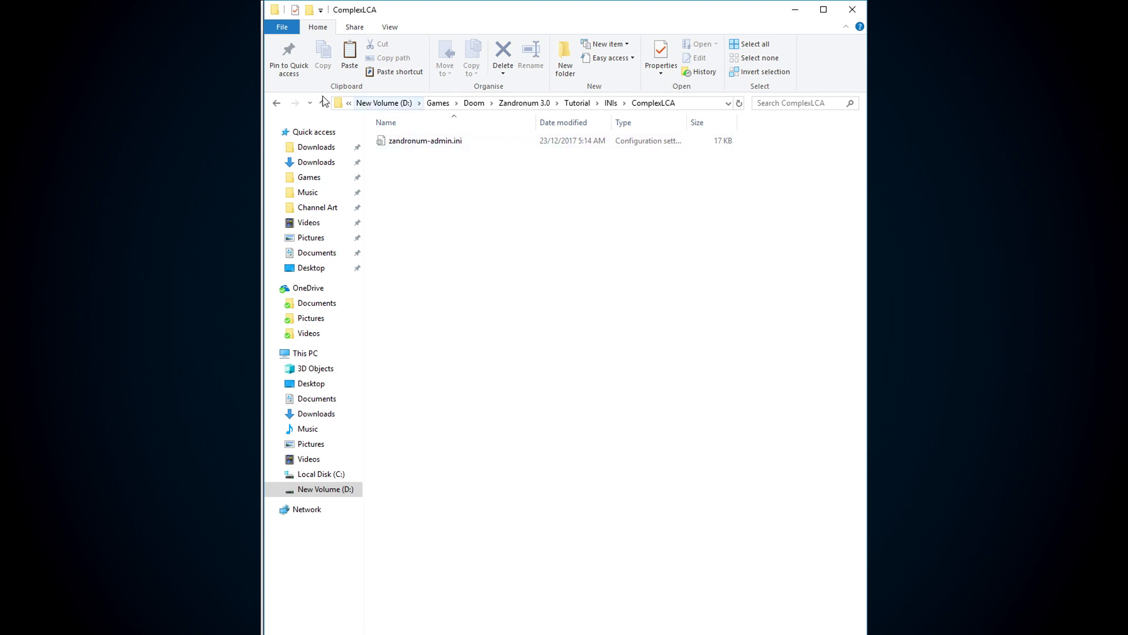
click(276, 107)
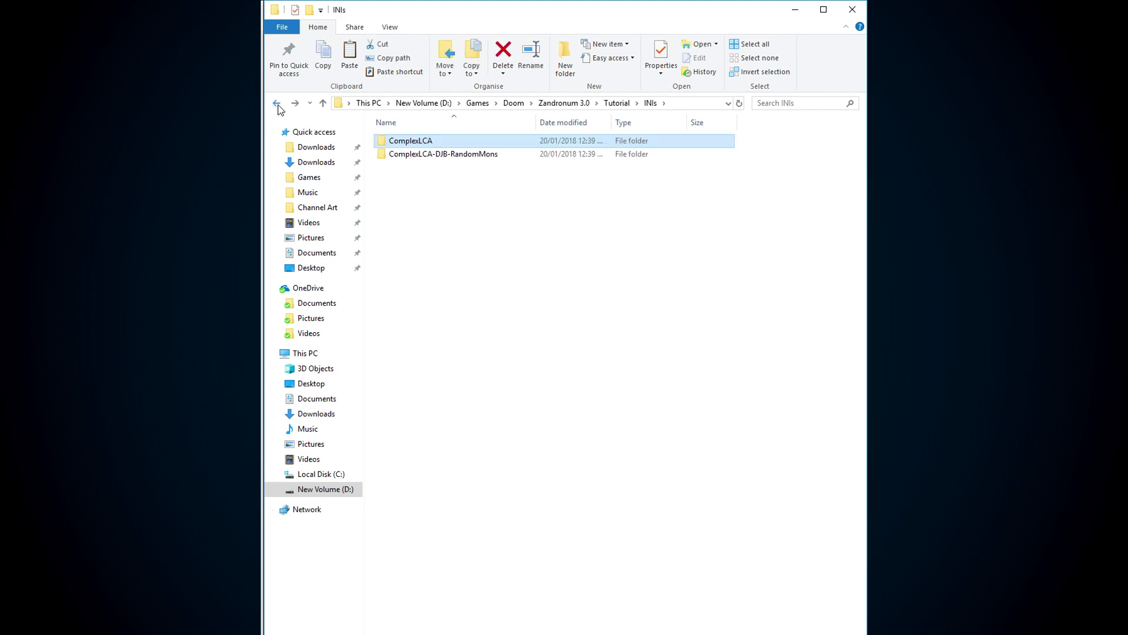
click(278, 105)
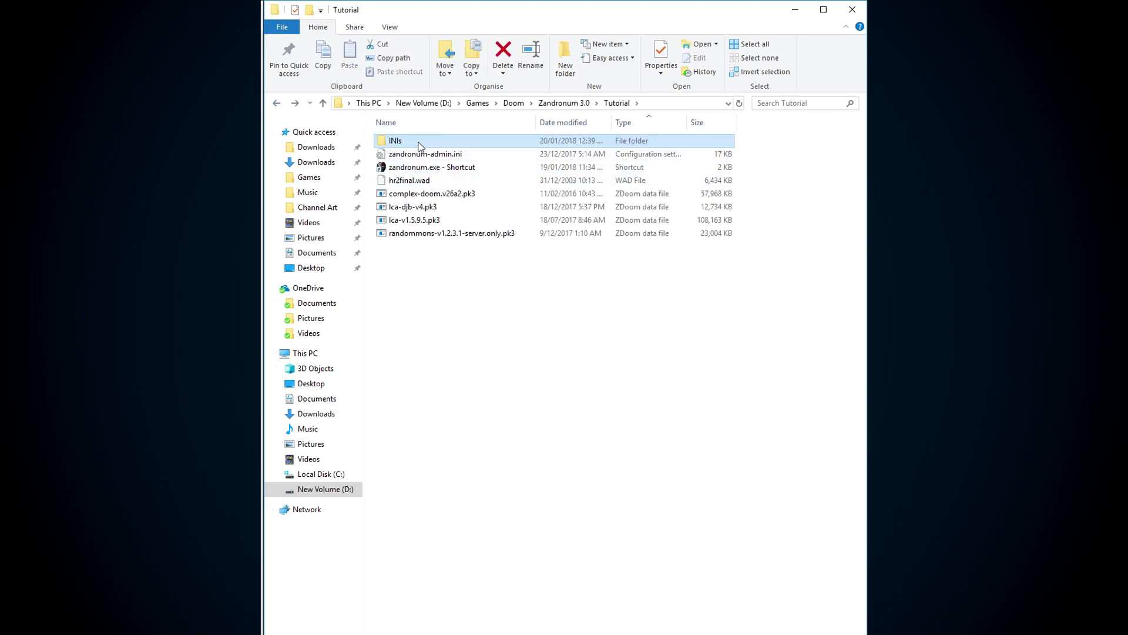
double_click(419, 145)
click(566, 59)
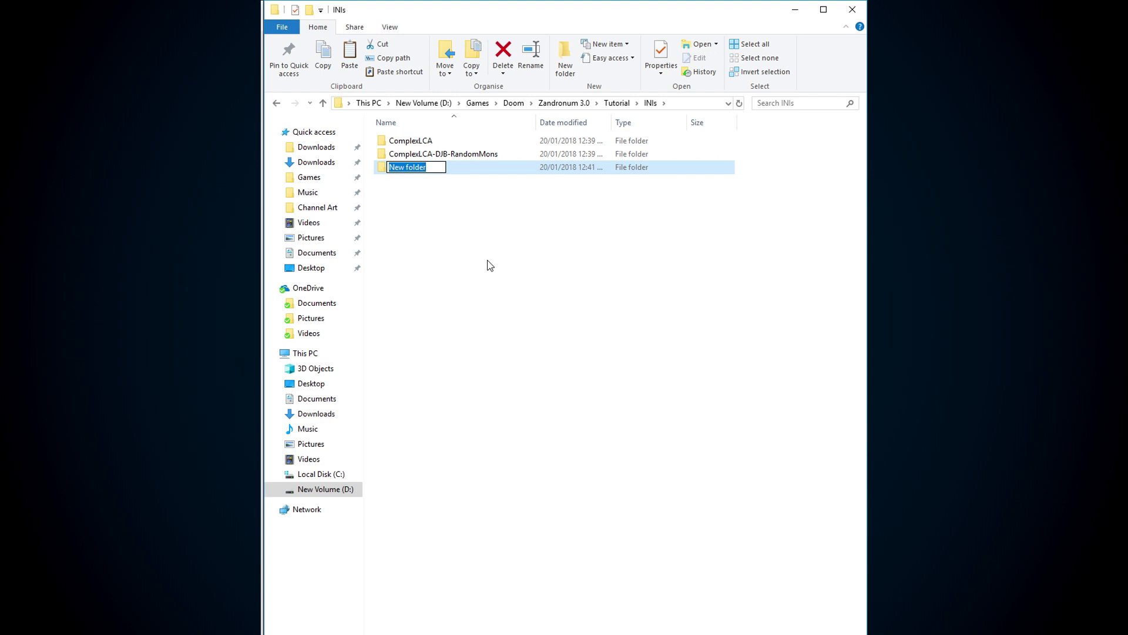
text(Default)
click(490, 265)
- Copy Tutorial's zandronum-admin.ini and paste it into INIs\Default
click(276, 103)
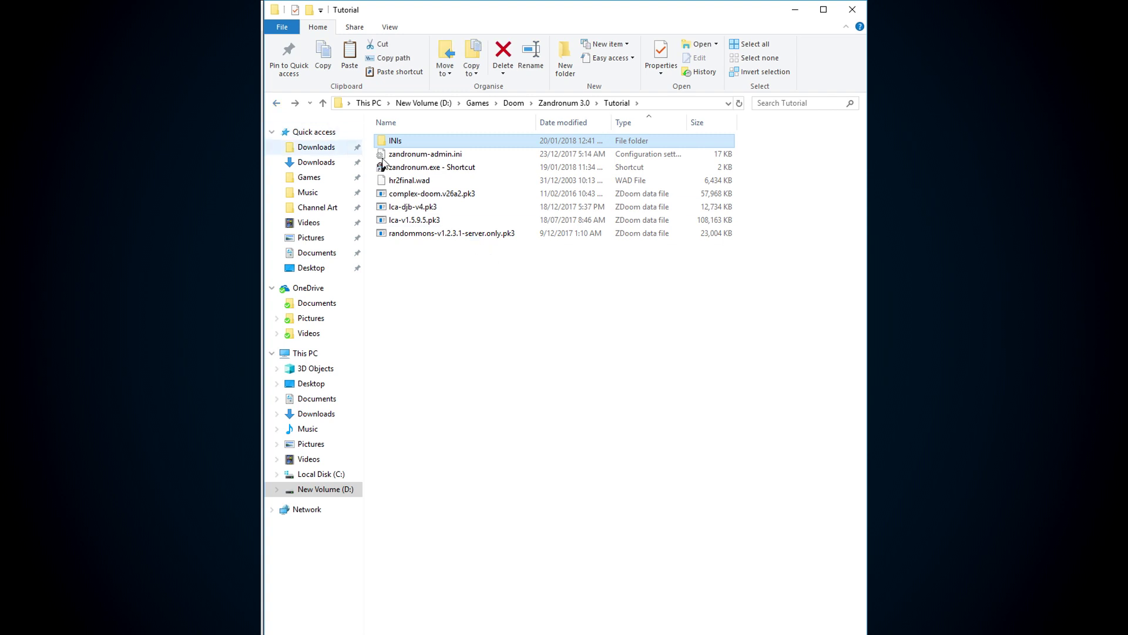
right_click(421, 159)
click(478, 368)
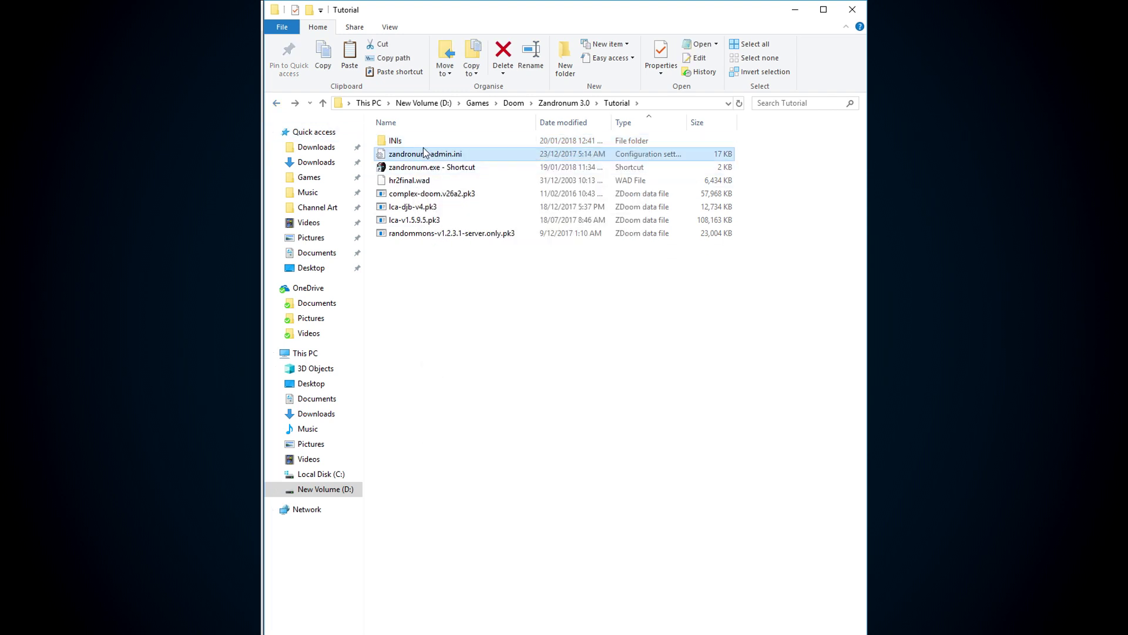
double_click(423, 143)
double_click(414, 169)
right_click(460, 210)
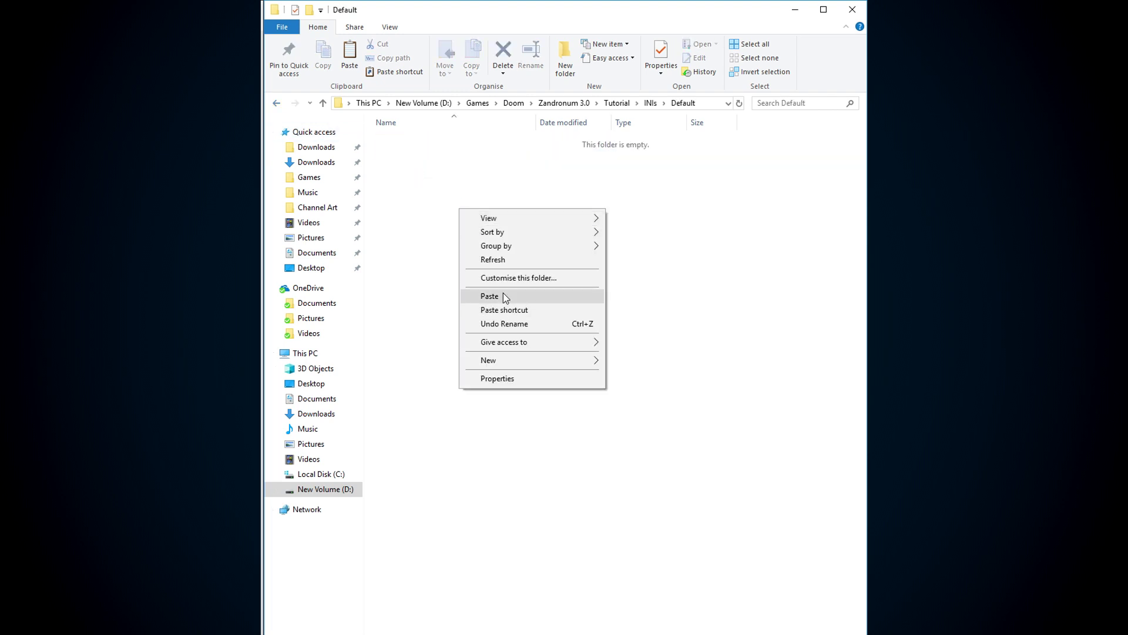
click(503, 292)
click(497, 285)
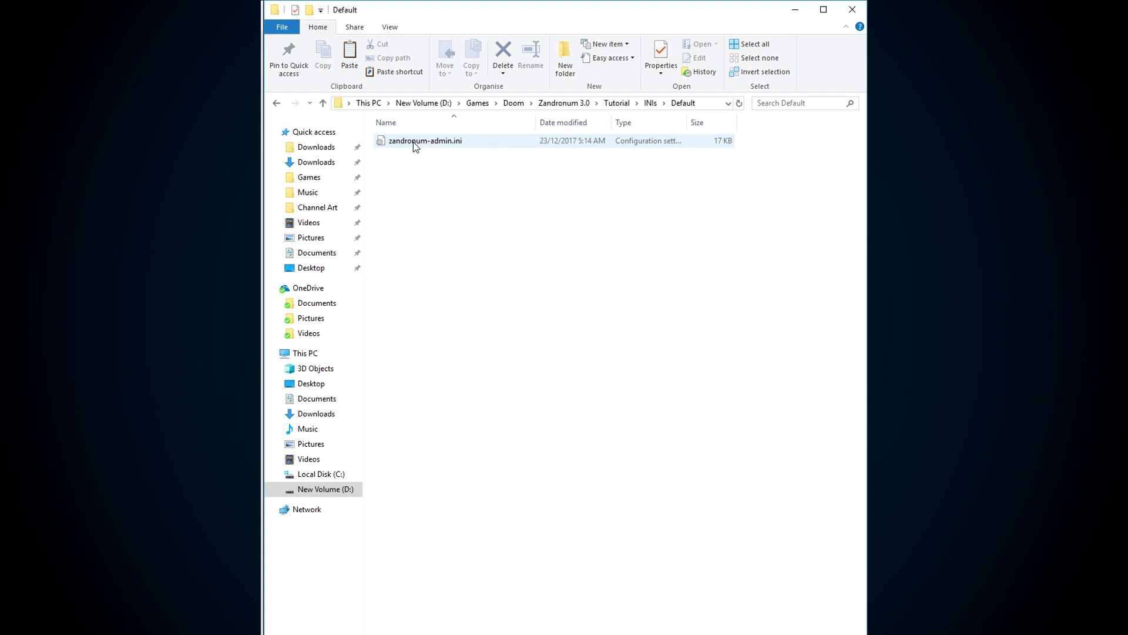
- Open the ComplexLCA folder's zandronum-admin.ini in Notepad
click(323, 103)
double_click(448, 140)
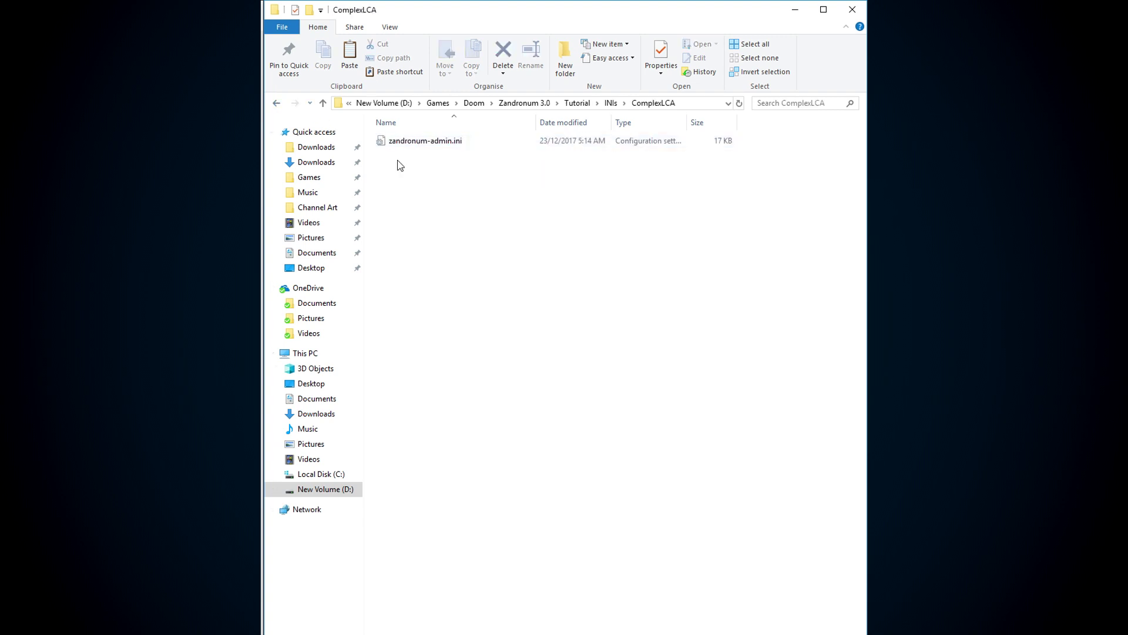
double_click(440, 140)
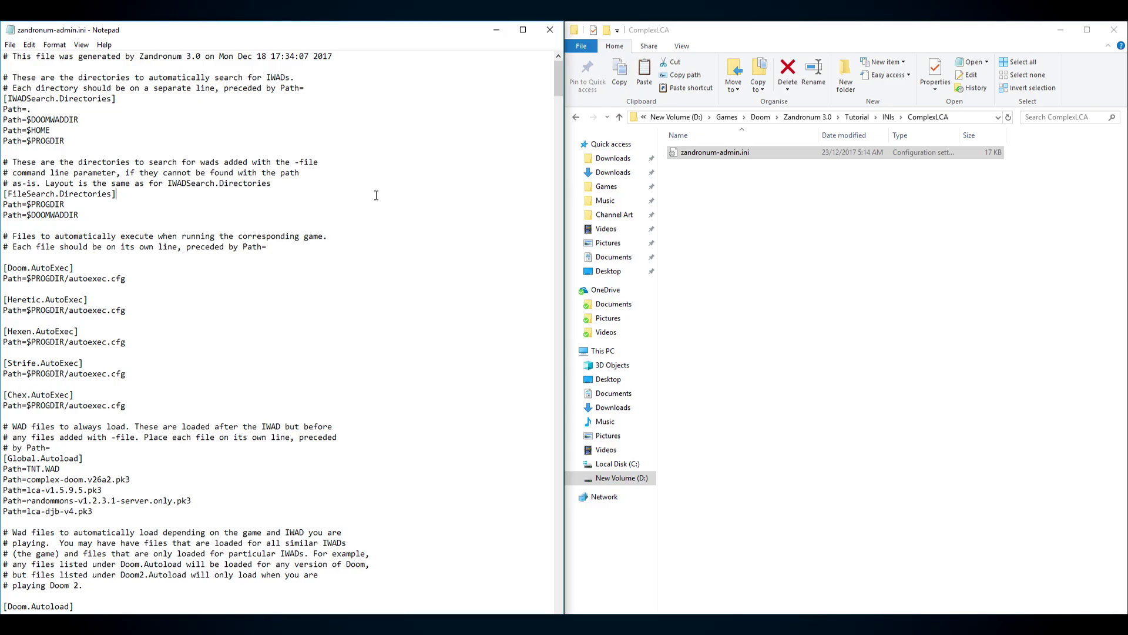
- Delete the old Path= lines under [Global.Autoload]
scroll(246, 347, down, 7)
drag(117, 289, 3, 246)
key(BackSpace)
key(BackSpace)
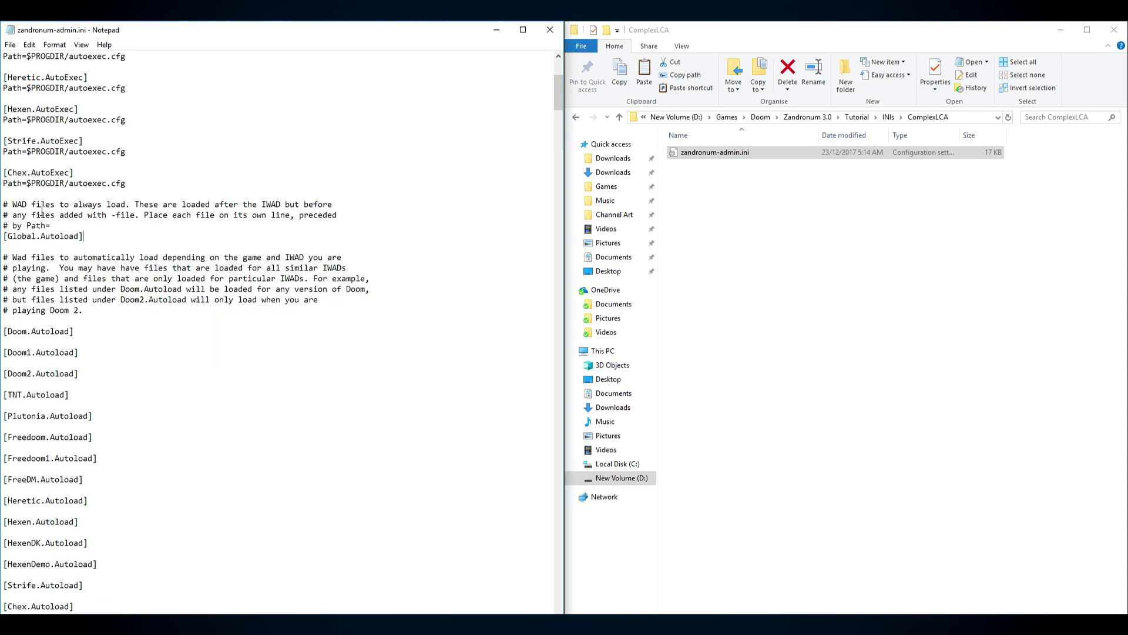
drag(55, 204, 228, 204)
drag(296, 214, 3, 214)
drag(83, 235, 196, 214)
click(61, 214)
drag(10, 205, 126, 204)
click(92, 235)
- Add three empty Path= lines below [Global.Autoload]
key(Return)
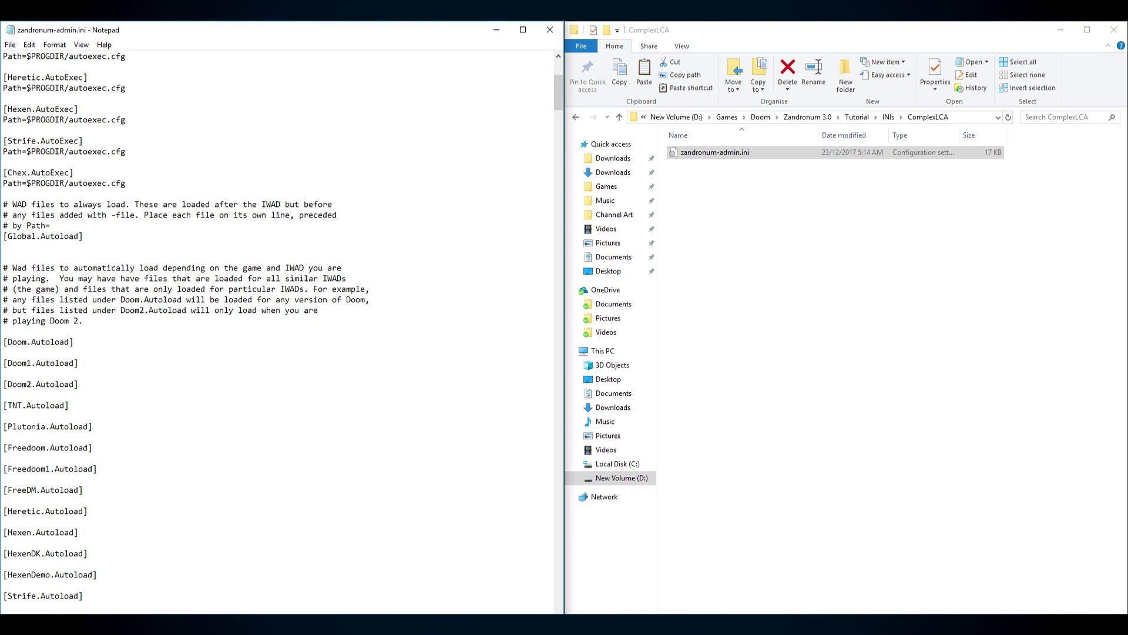
text(Path=)
key(Return)
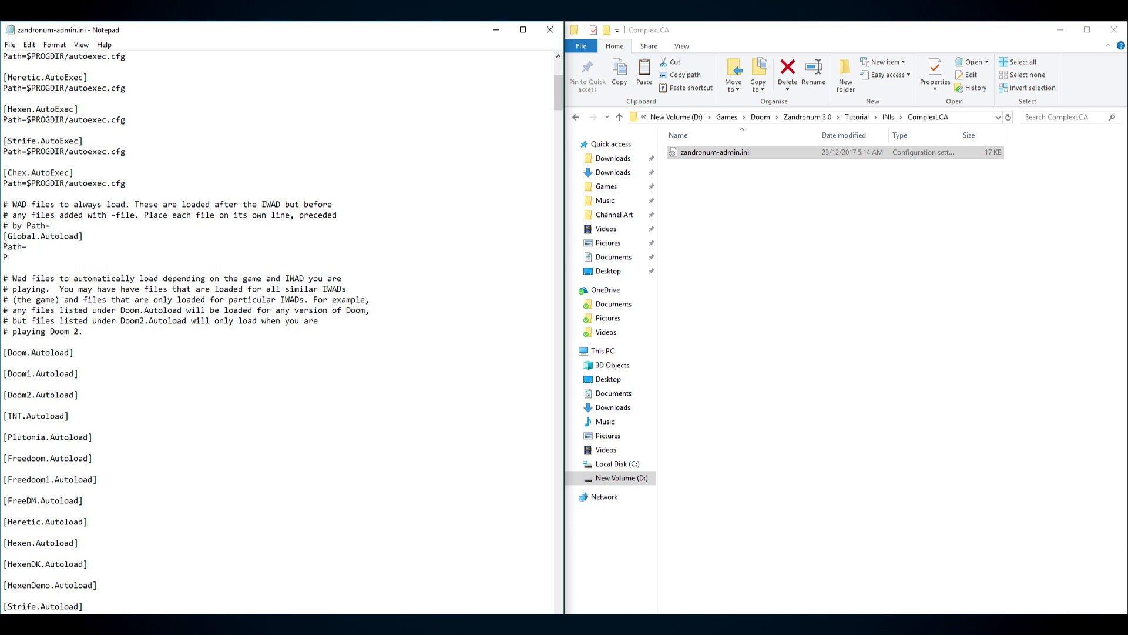
text(Path=)
key(Return)
text(Path=)
- Fill the first Path= entry with hr2final.wad, copied from Explorer's file name
click(1046, 194)
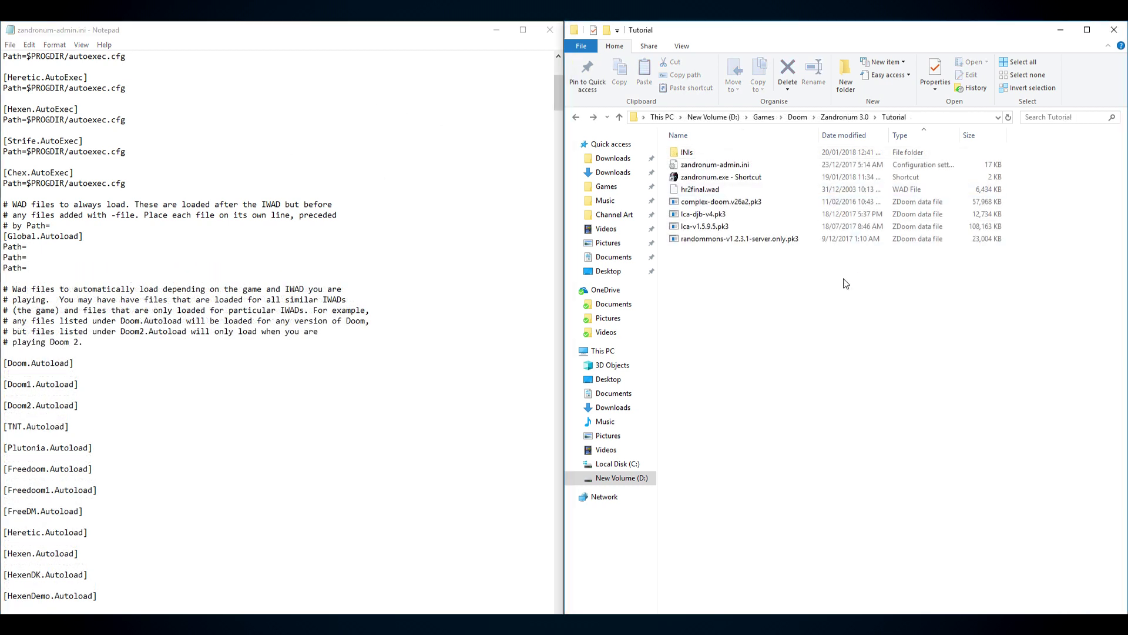
click(44, 247)
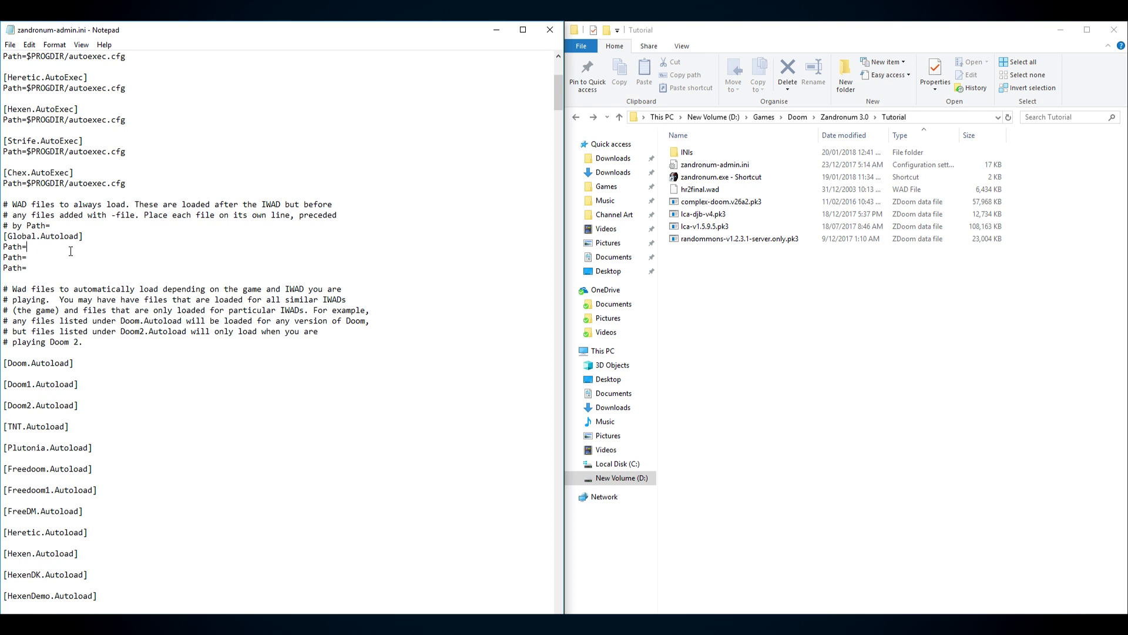
click(704, 194)
click(726, 188)
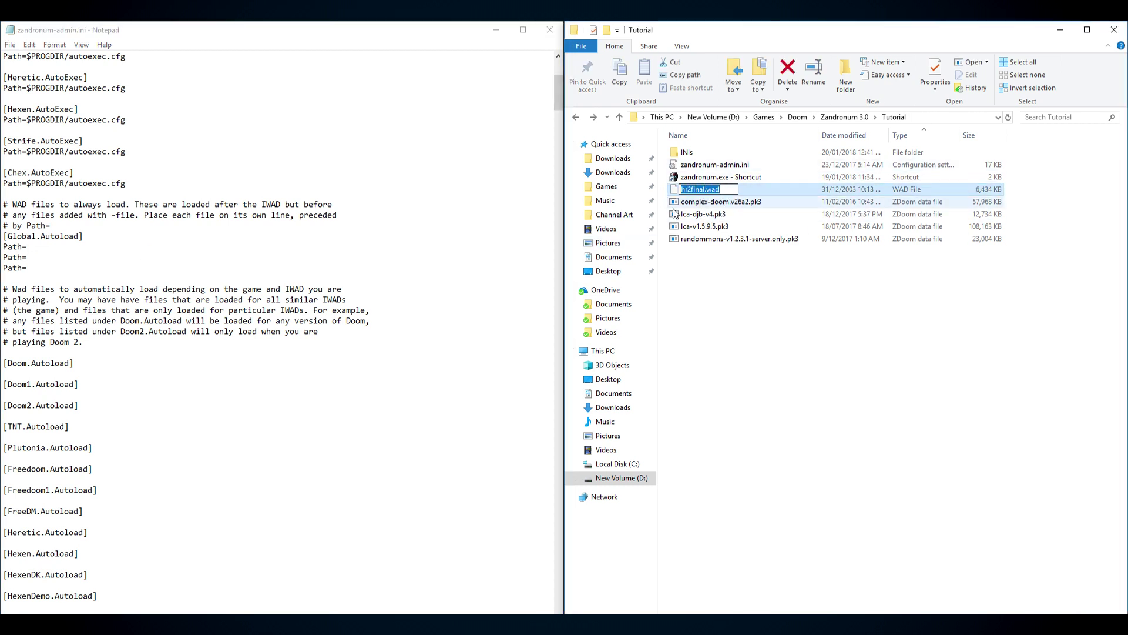
key(ctrl+c)
click(38, 247)
key(ctrl+v)
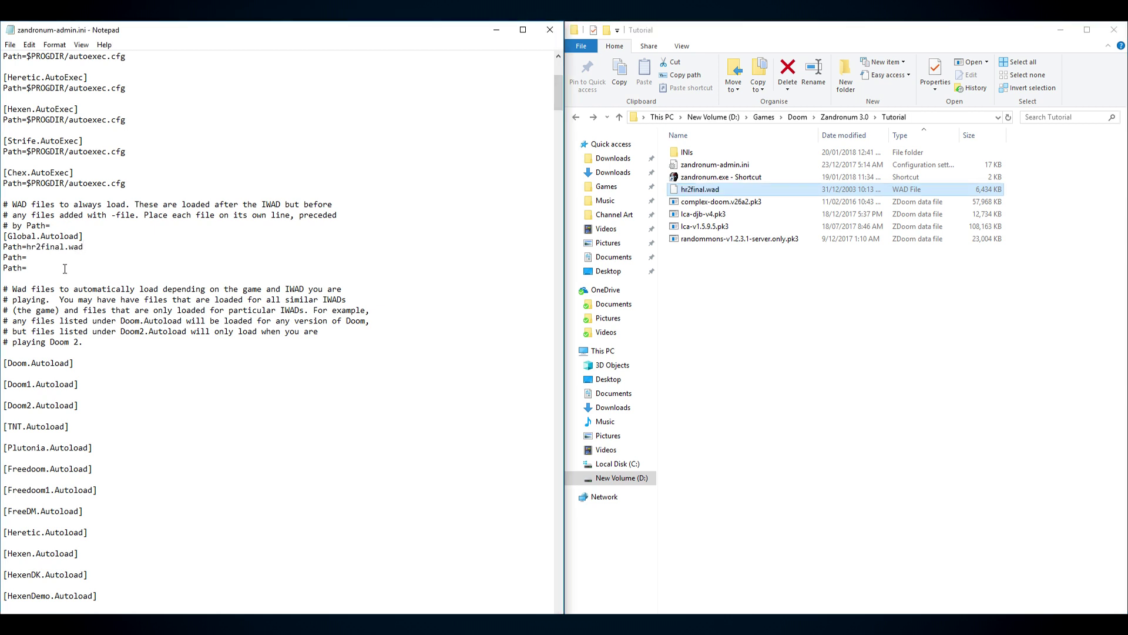
- Fill the second Path= entry with complex-doom.v26a2.pk3
click(763, 204)
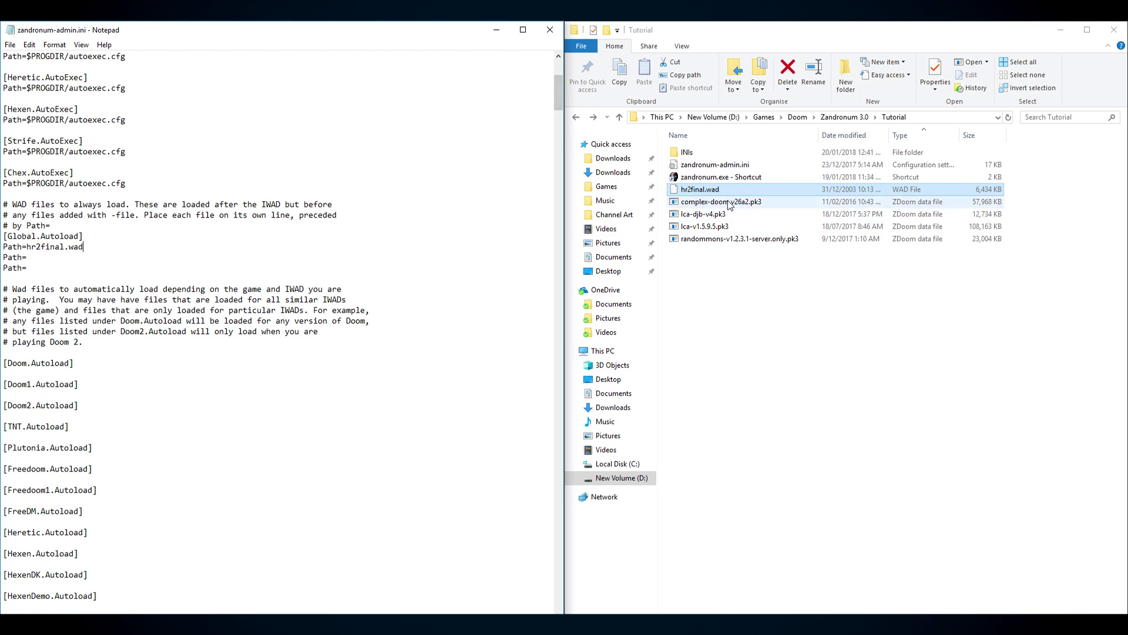
click(763, 204)
key(ctrl+a)
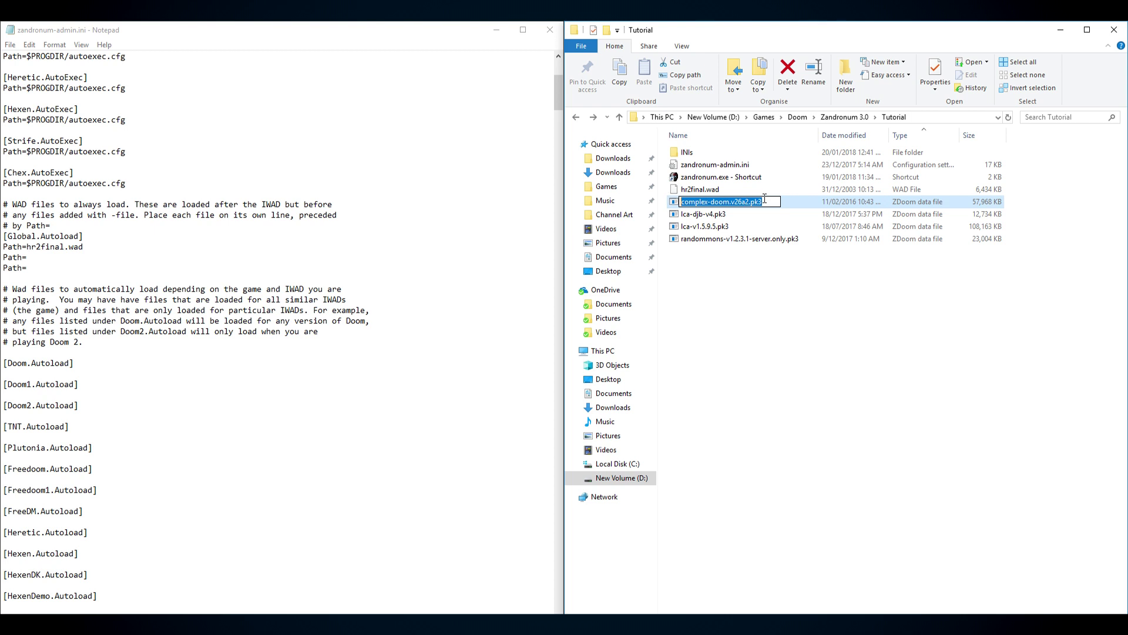
key(ctrl+c)
key(Return)
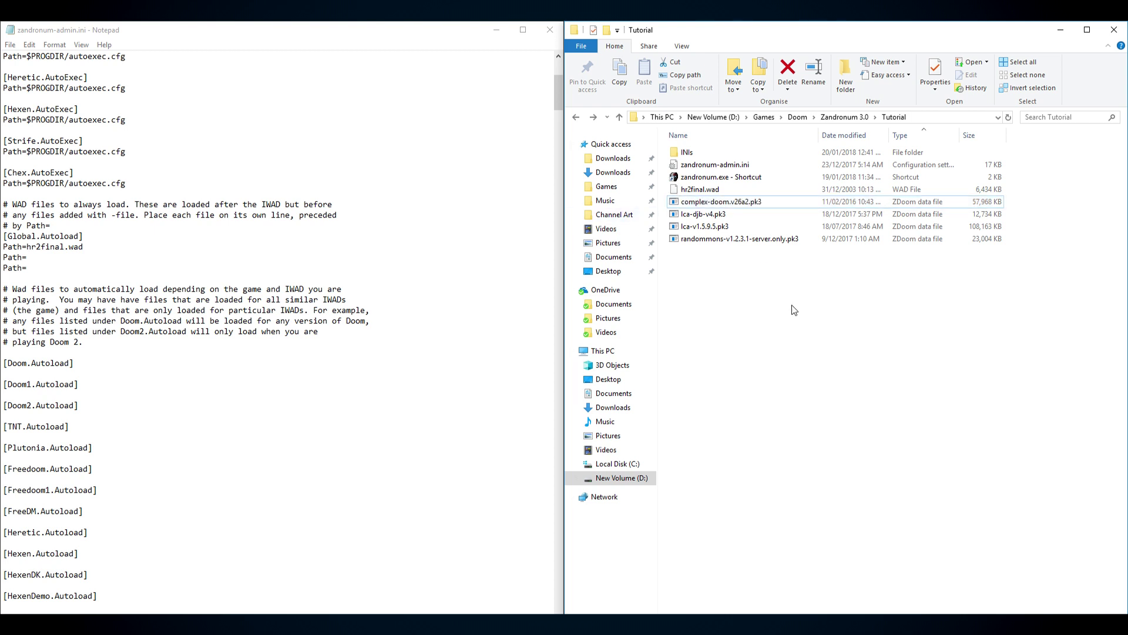
click(494, 257)
key(ctrl+v)
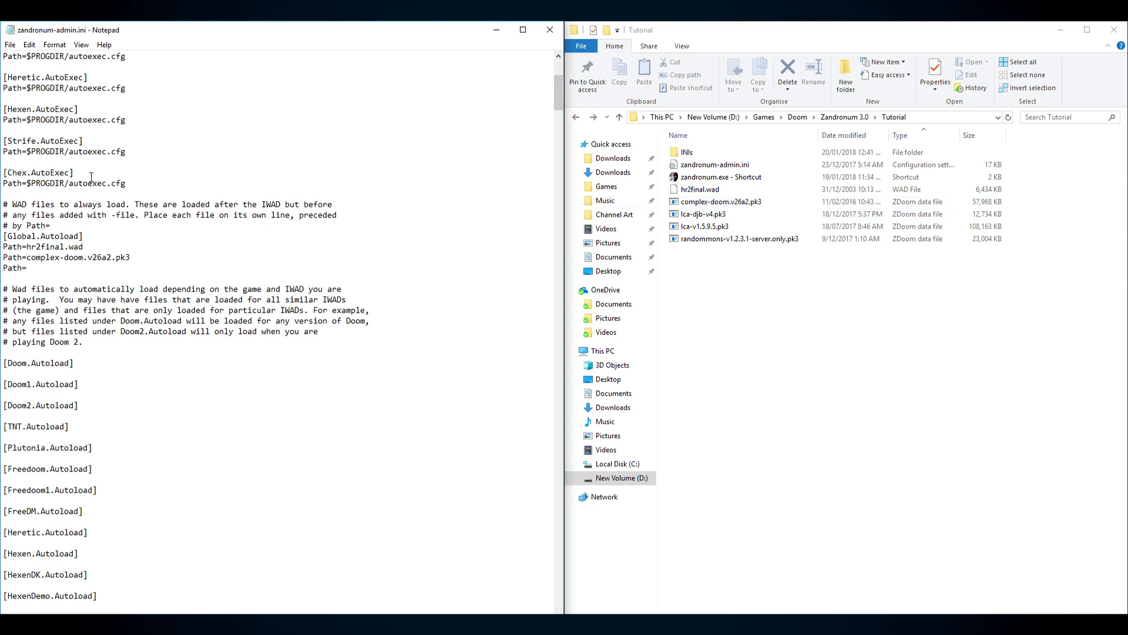
- Recopy the complex-doom.v26a2.pk3 name and check the second Path= entry
click(761, 204)
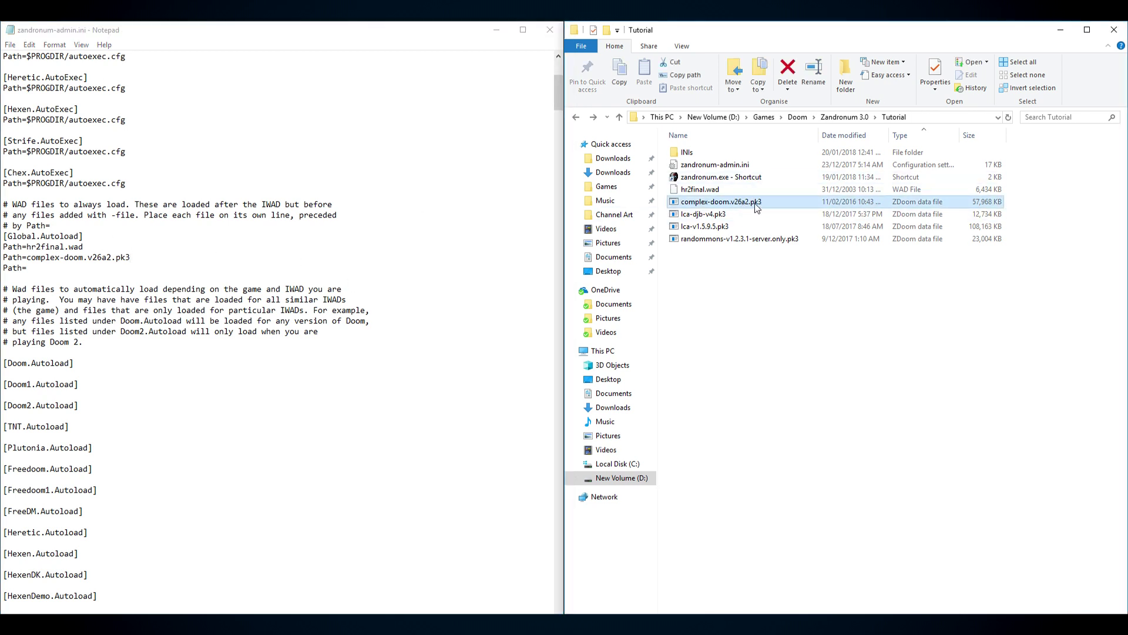
click(757, 204)
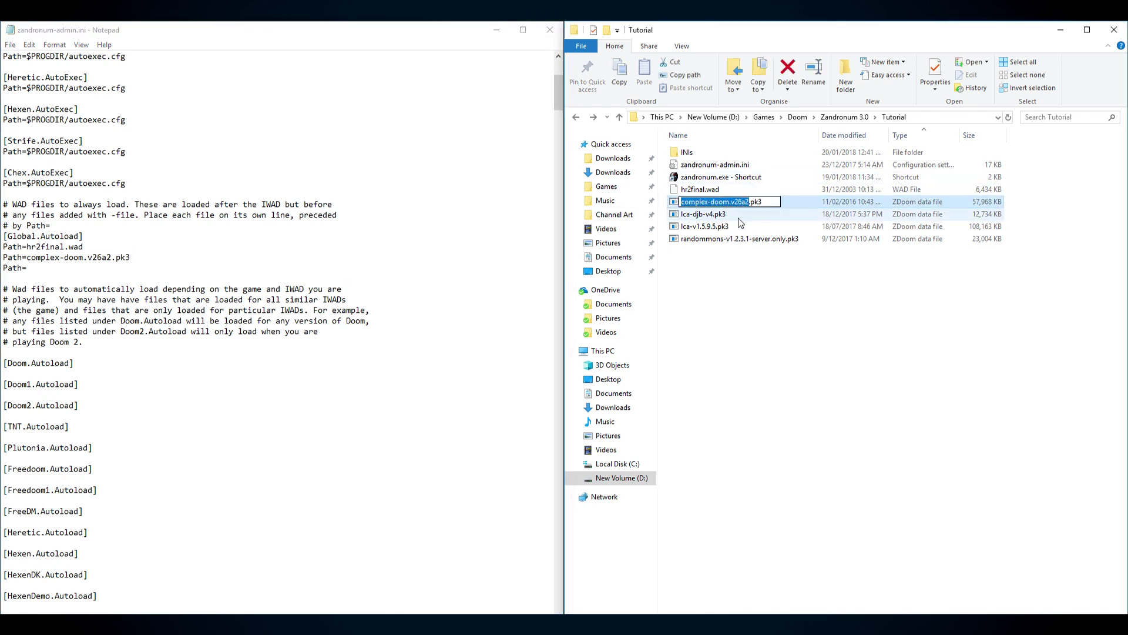
key(Return)
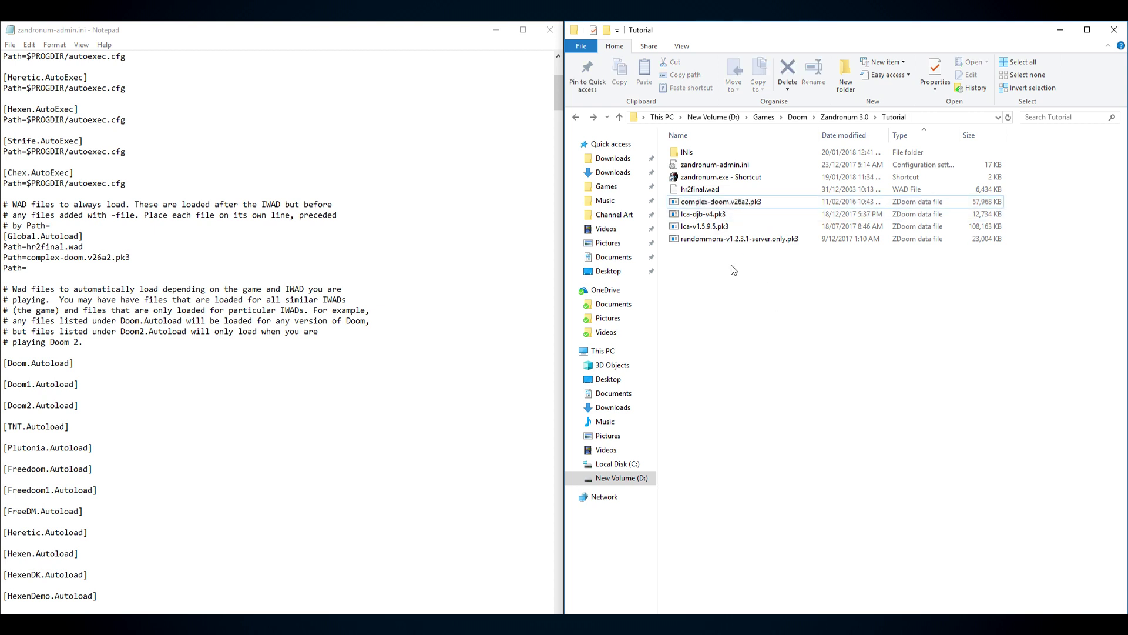
click(766, 204)
key(ctrl+a)
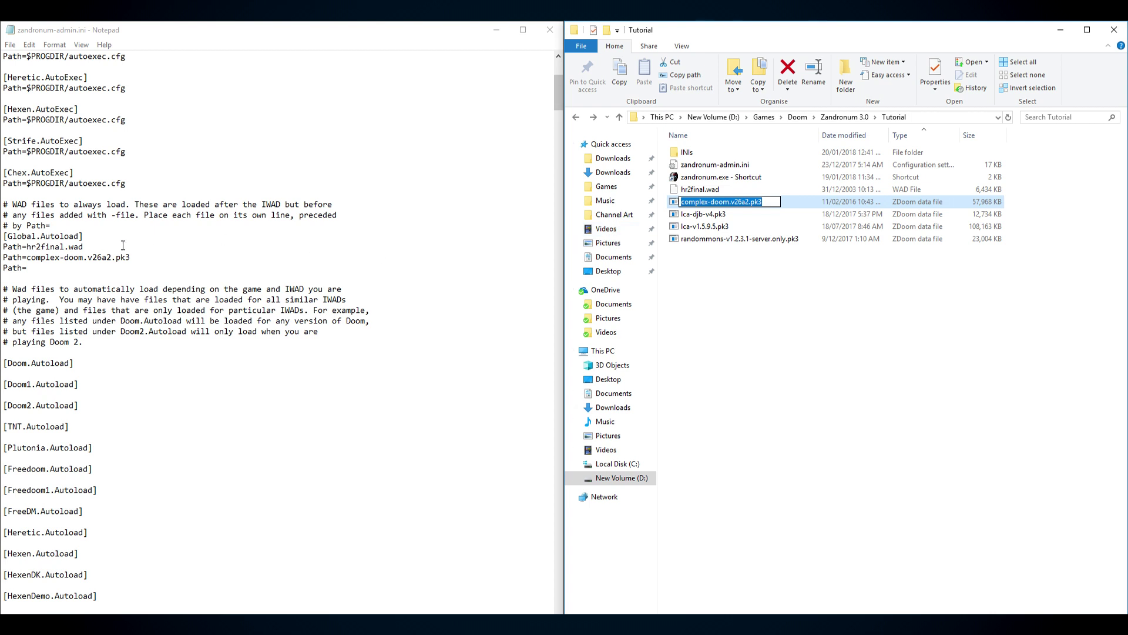
click(131, 257)
drag(131, 256, 26, 257)
click(206, 265)
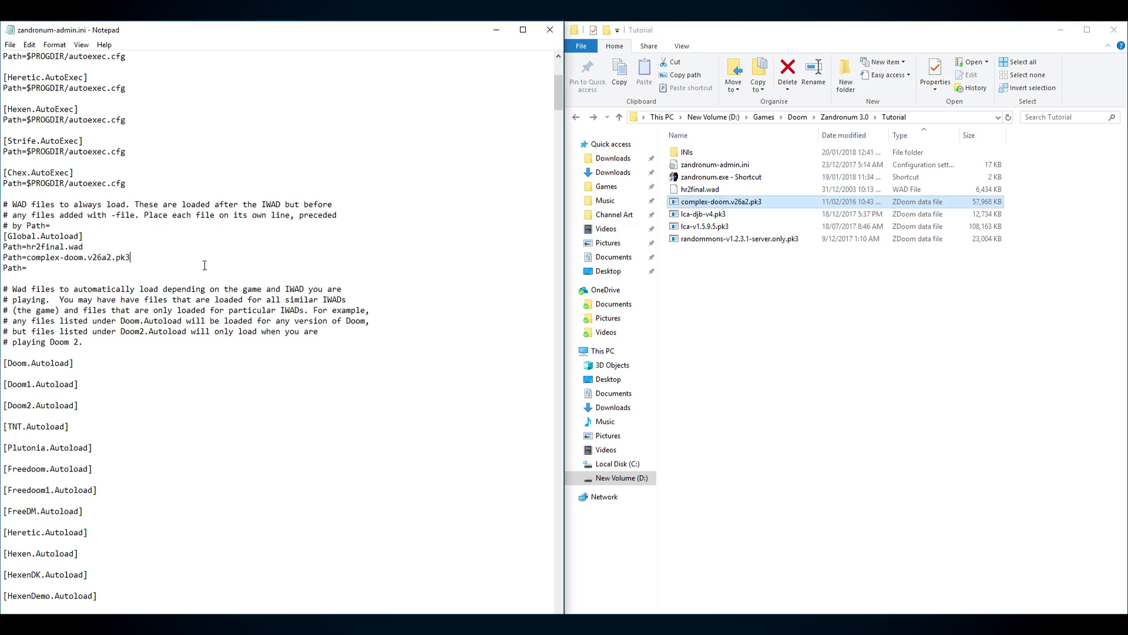
- Fill the third Path= entry with lca-v1.5.9.5.pk3
click(727, 230)
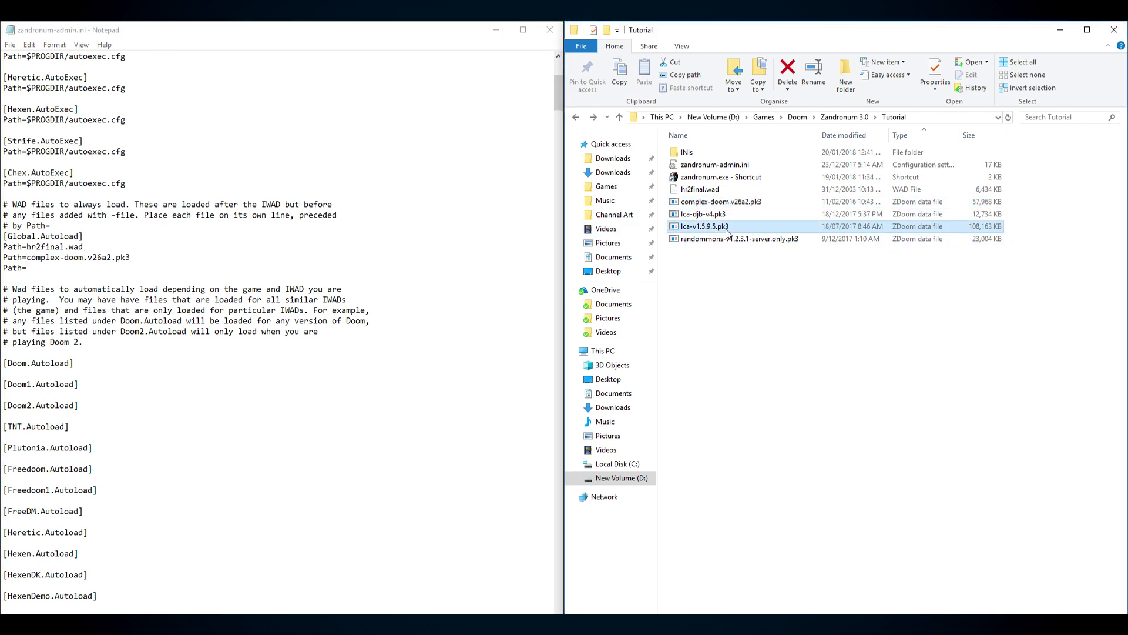
click(732, 230)
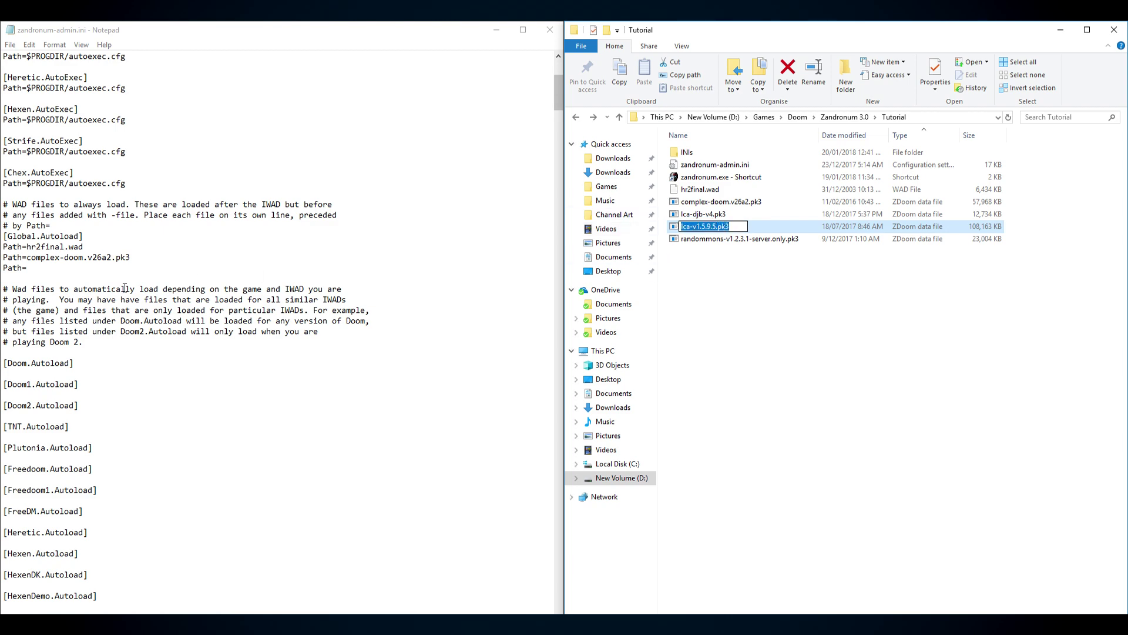
click(72, 268)
key(ctrl+v)
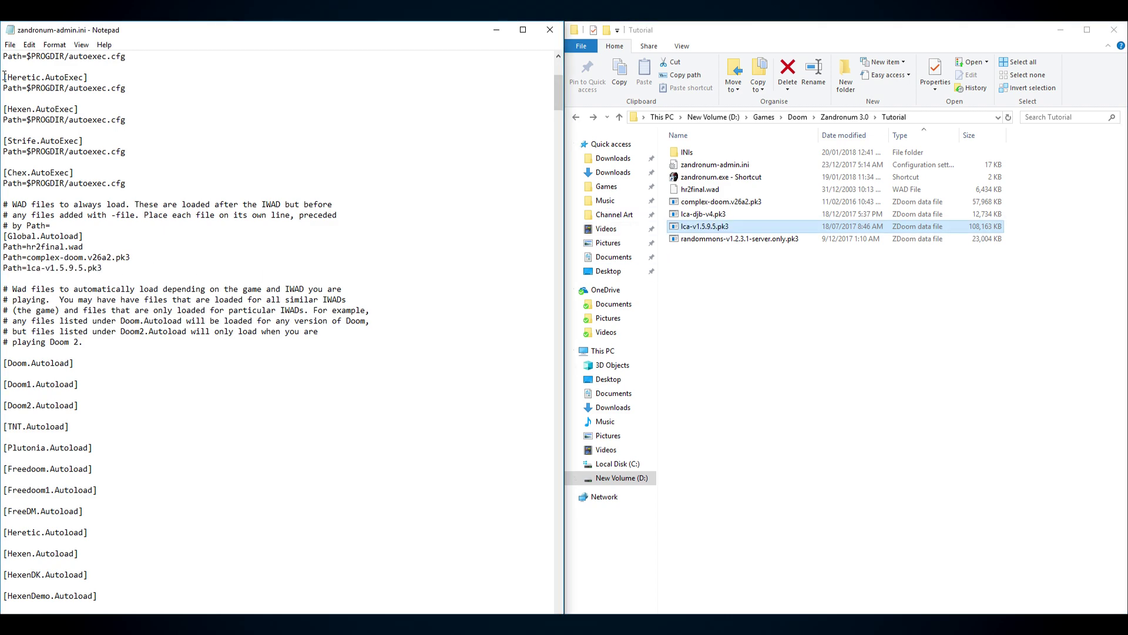
- Save zandronum-admin.ini and close Notepad
click(10, 45)
click(24, 82)
click(550, 29)
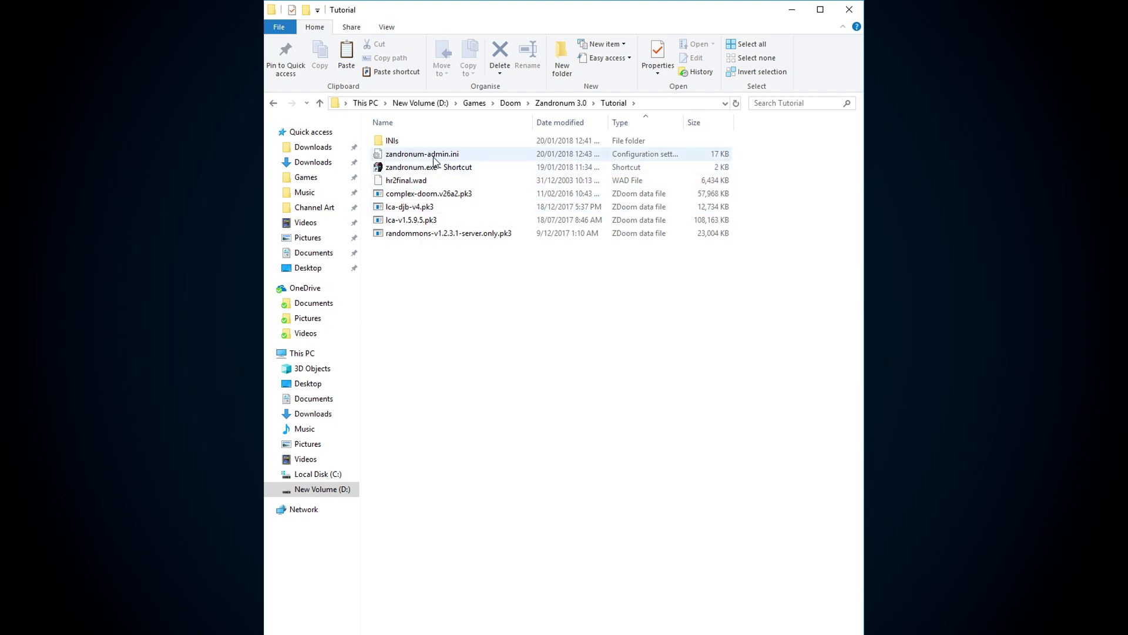
- Copy INIs\ComplexLCA\zandronum-admin.ini into Tutorial, replacing the existing file
double_click(405, 141)
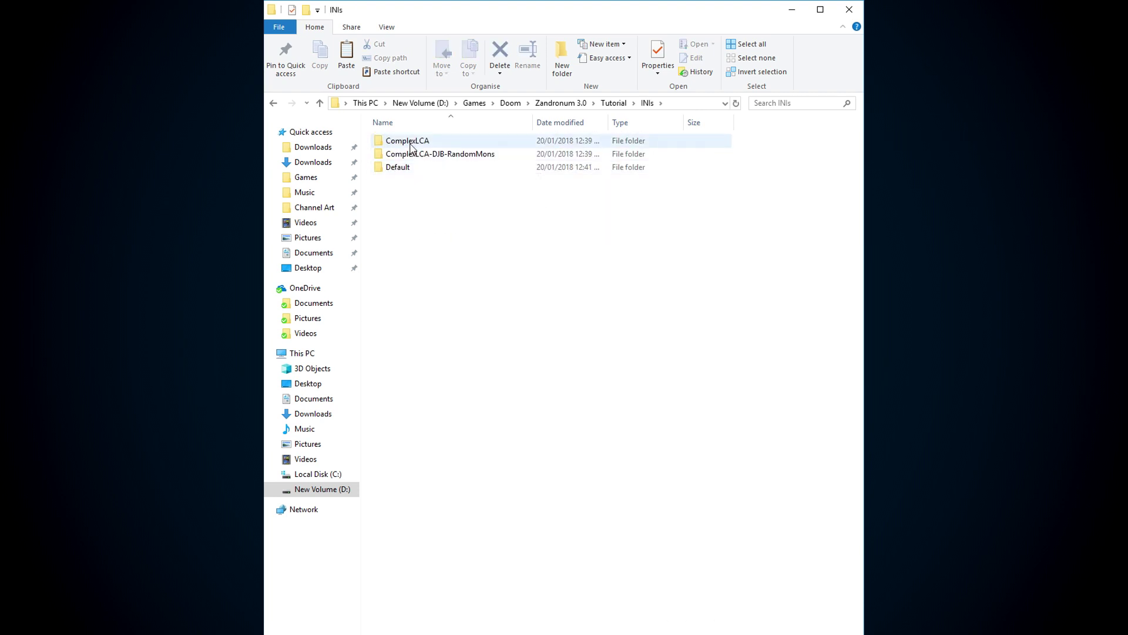
double_click(410, 144)
right_click(410, 141)
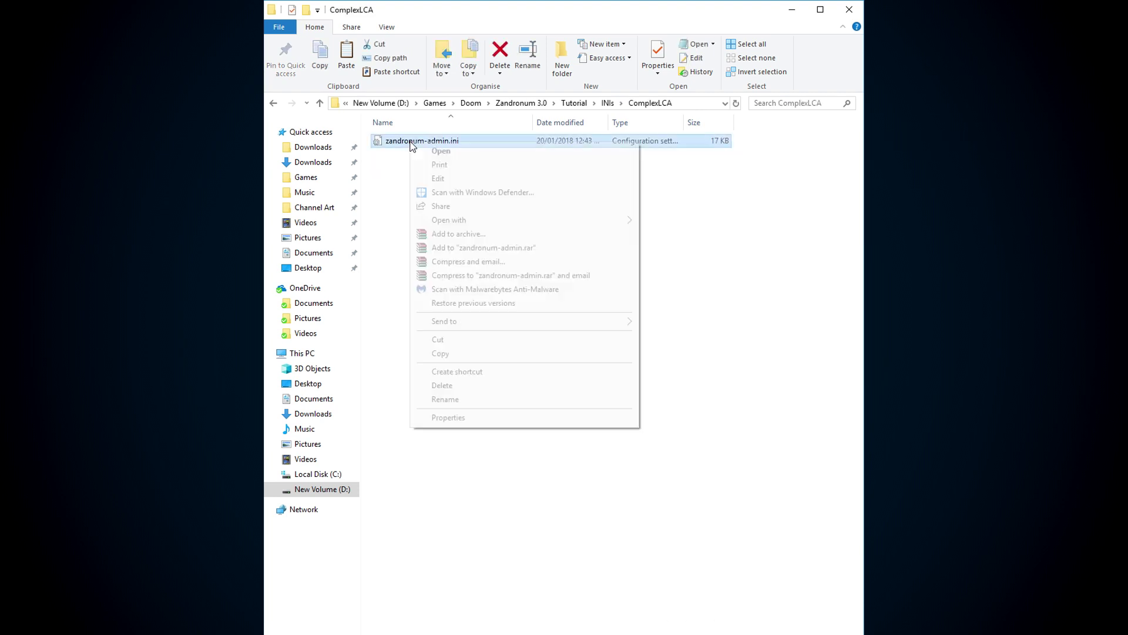
click(483, 353)
click(275, 103)
click(275, 104)
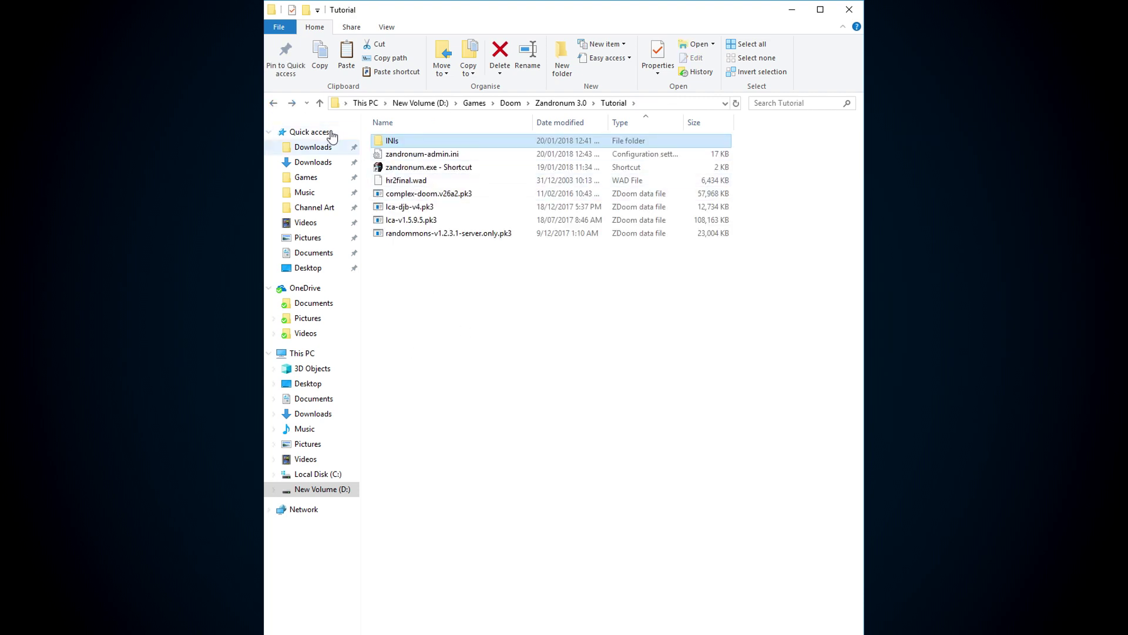
click(274, 103)
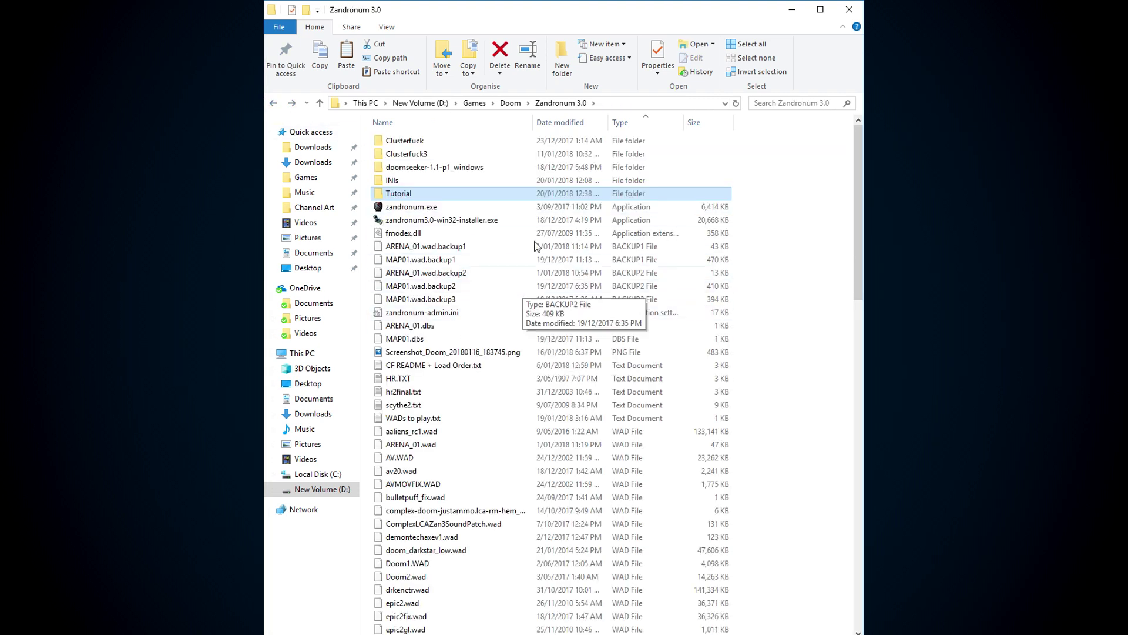
double_click(398, 194)
right_click(465, 296)
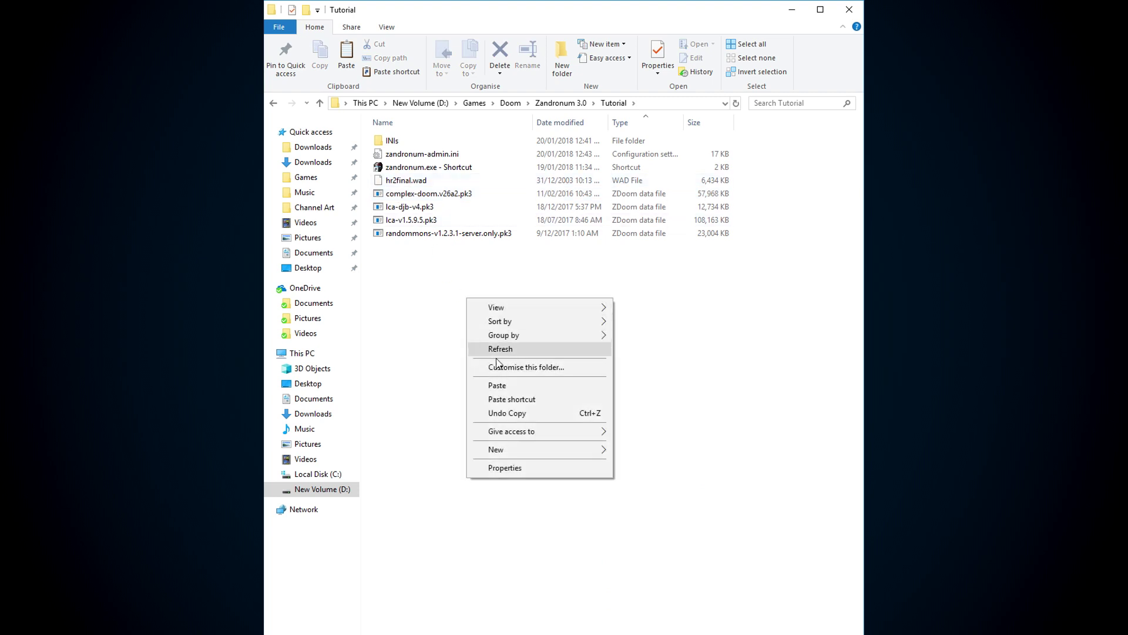
click(514, 386)
click(294, 246)
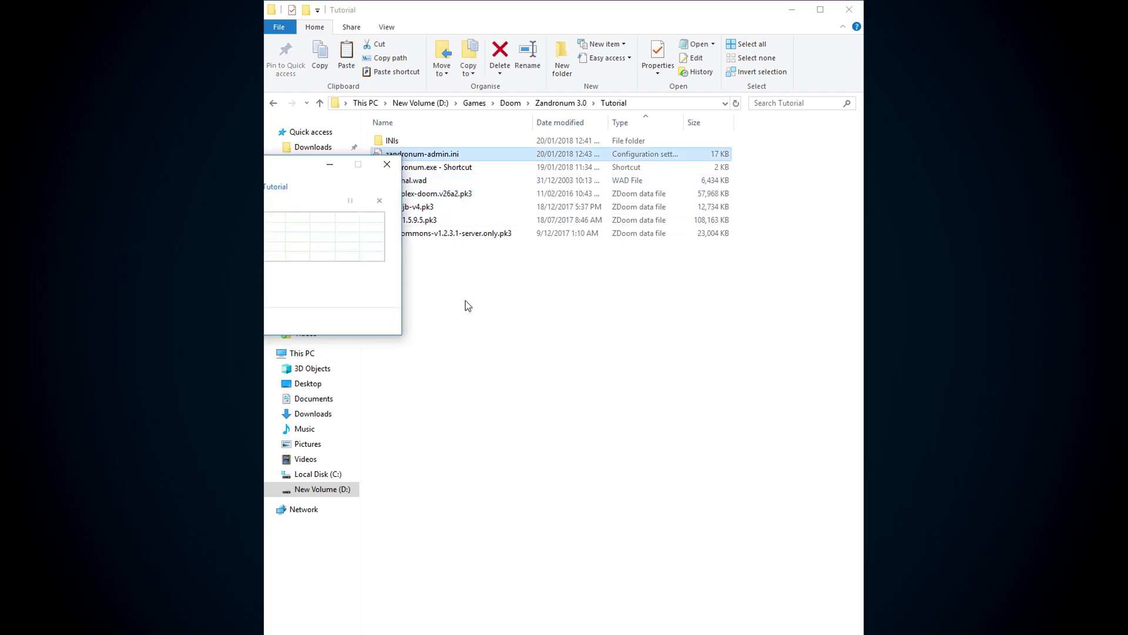
- Copy it into Zandronum 3.0, replacing the old ini, and launch zandronum.exe
right_click(422, 157)
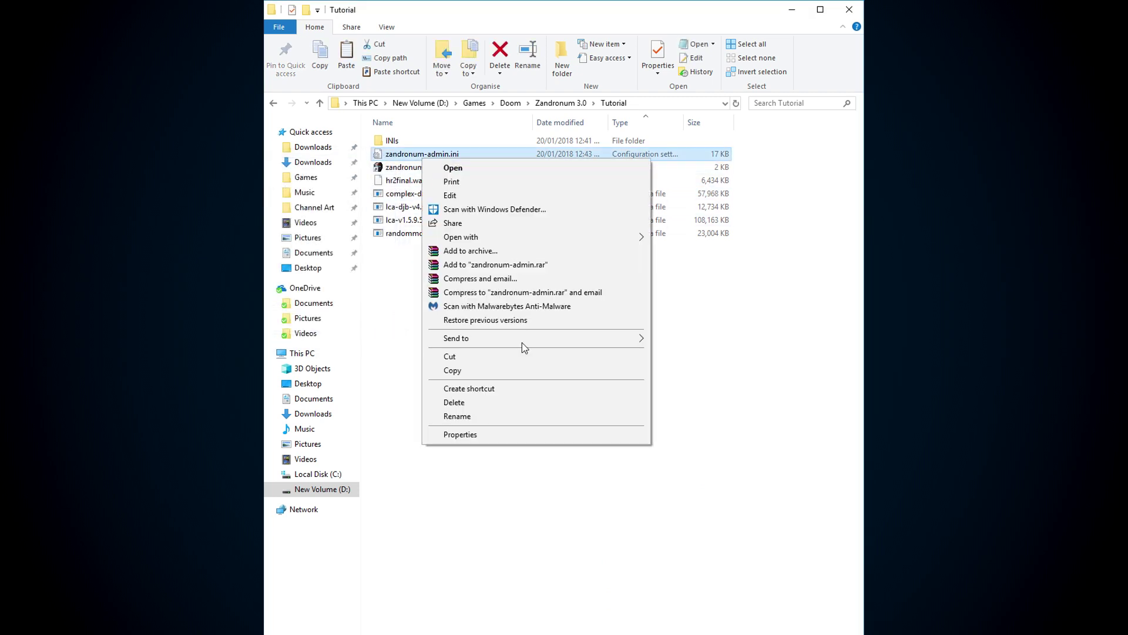
click(502, 370)
click(273, 103)
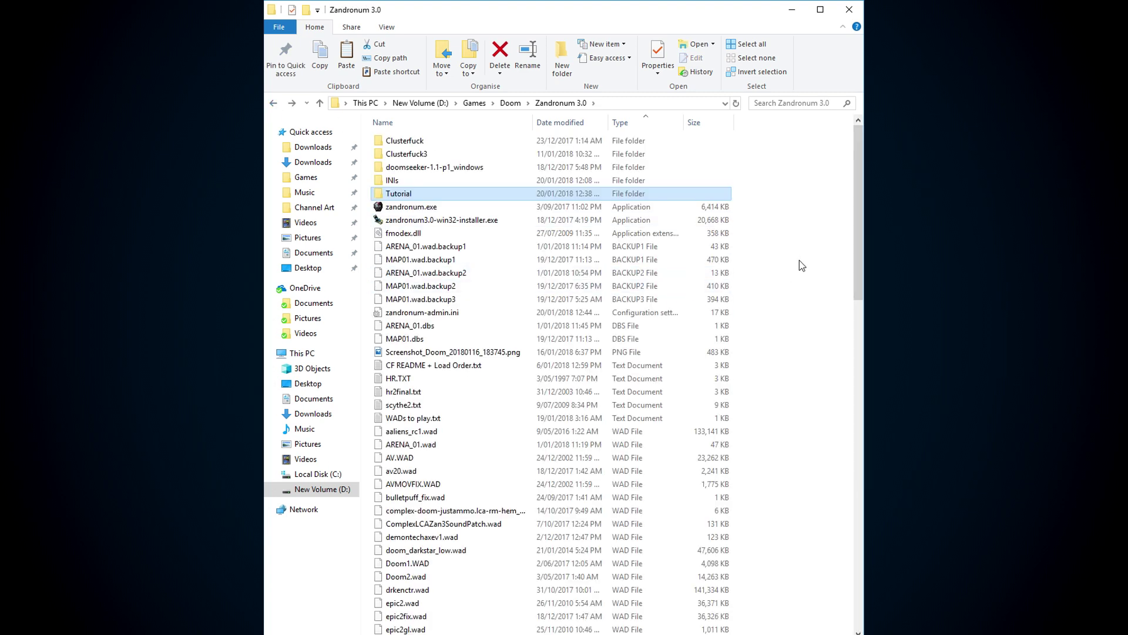
right_click(718, 260)
click(790, 361)
click(297, 247)
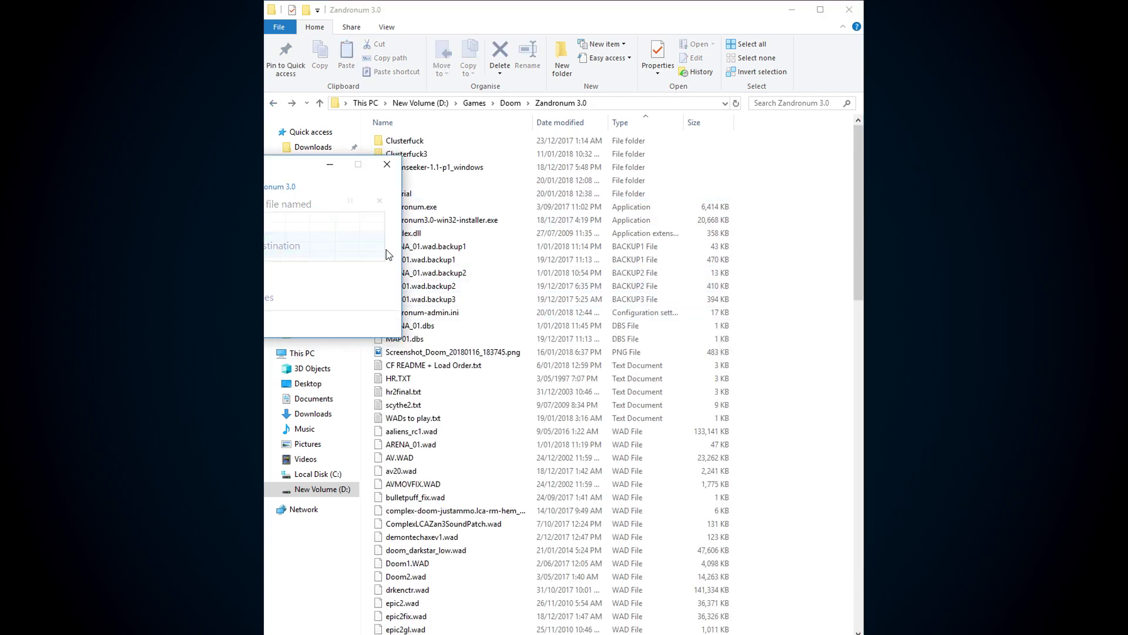
double_click(408, 212)
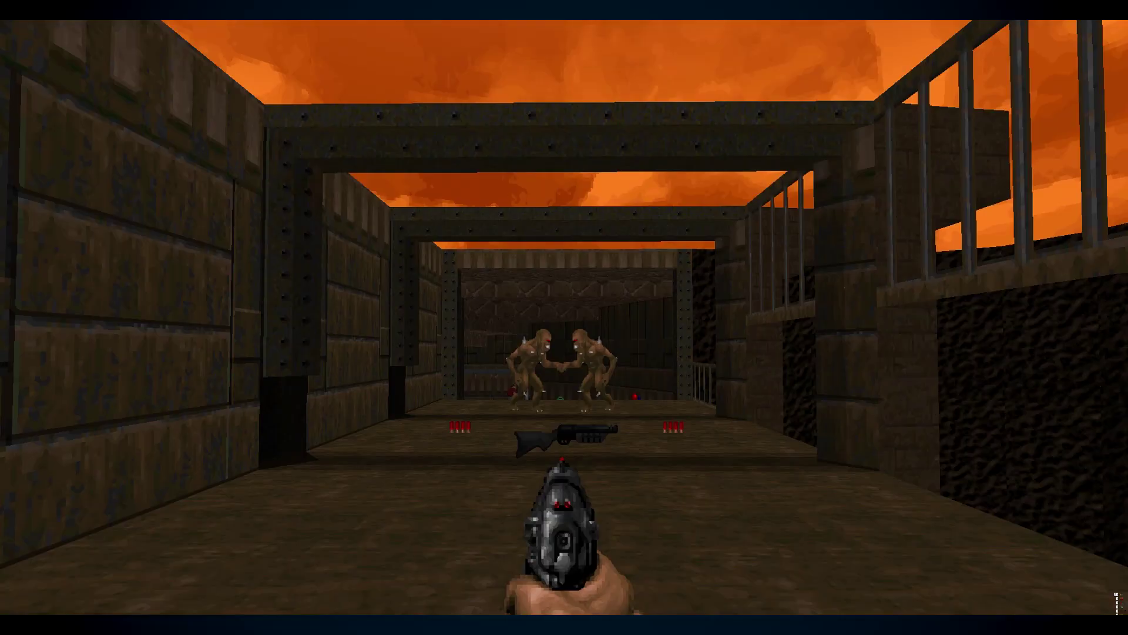
- Enter the idkfa, iddqd and idclip cheats and fire at imps to test the mods
text(idkfaiddqd)
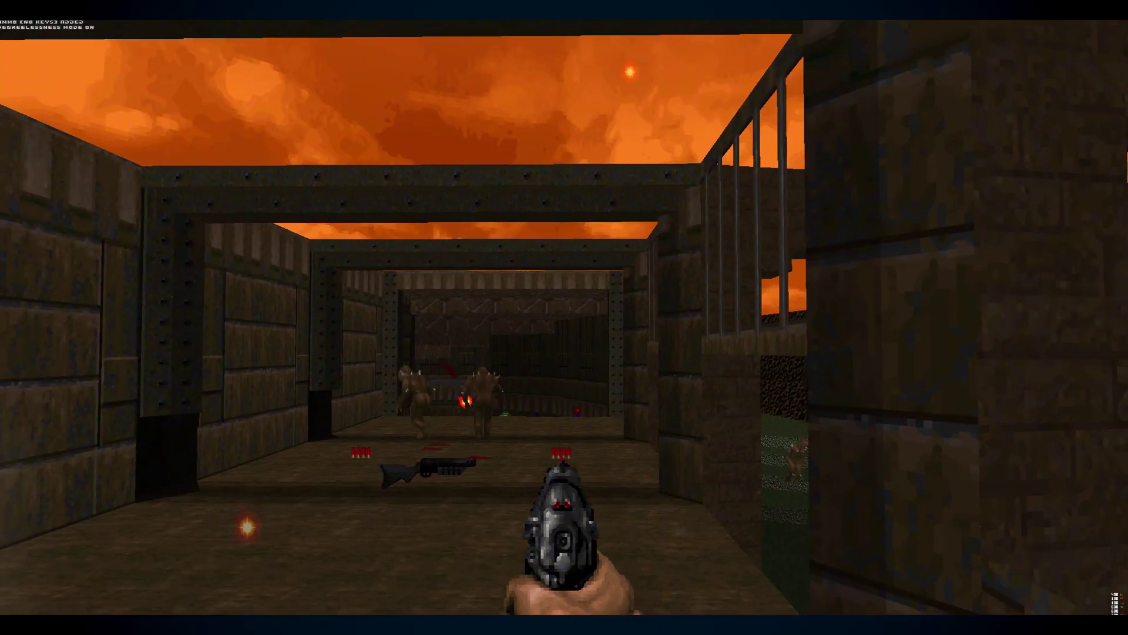
text(idclip7)
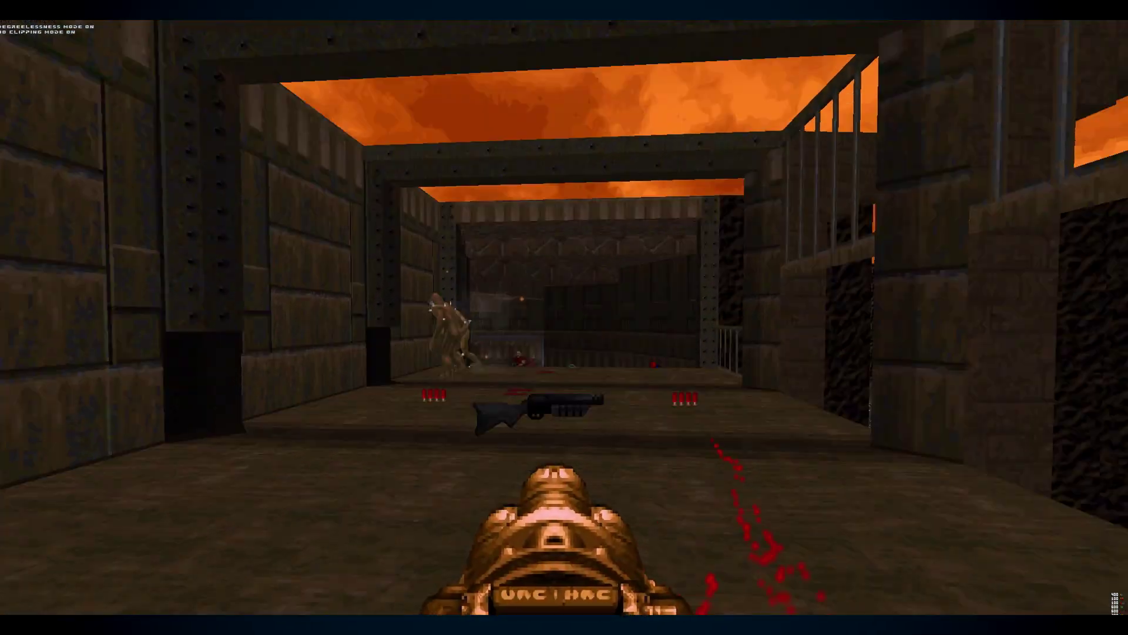
text(w)
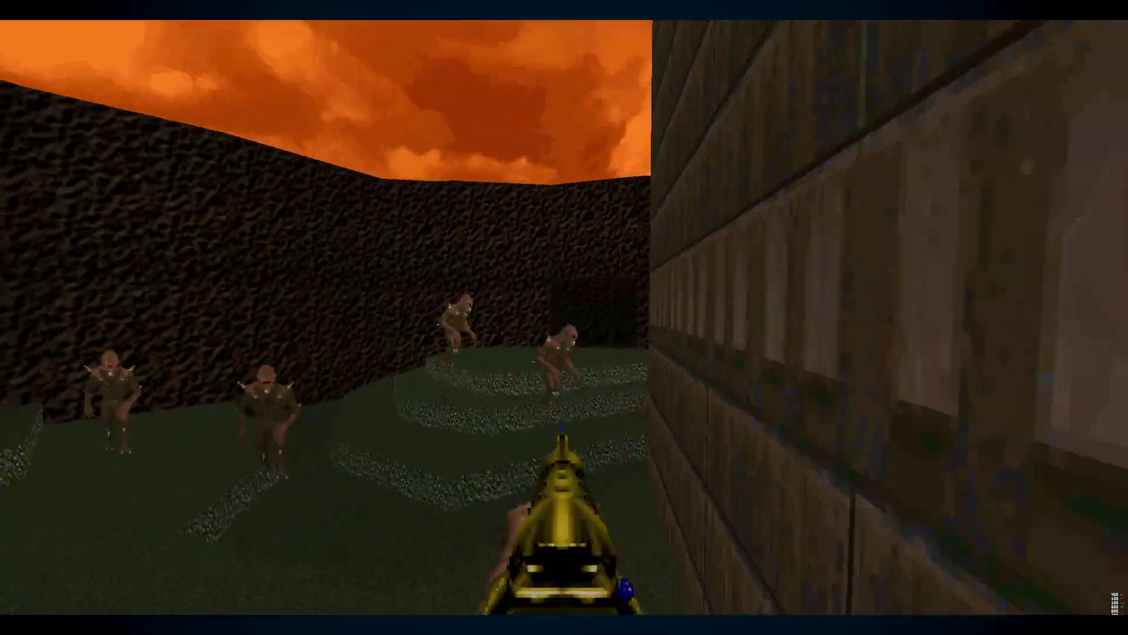
text(w)
key(ctrl)
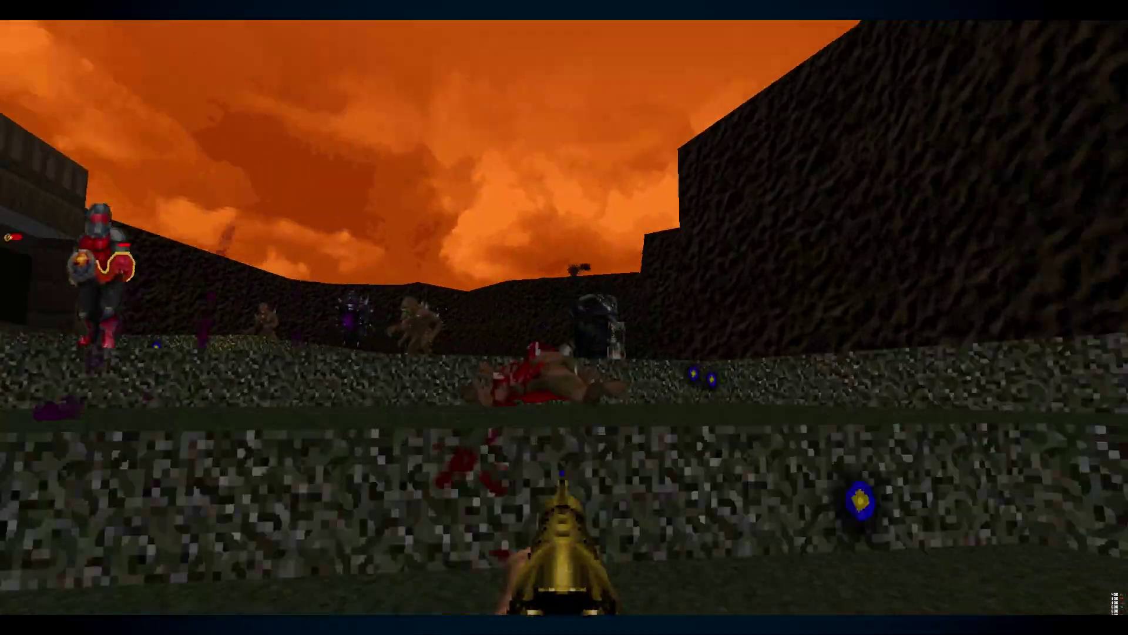
key(w)
key(ctrl)
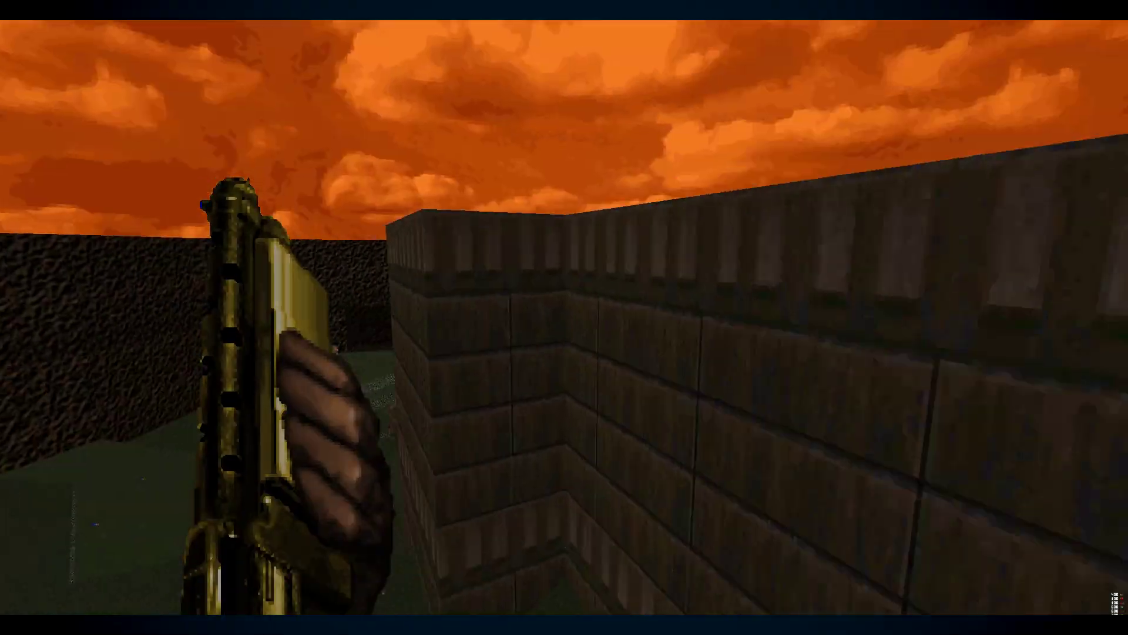
- Quit the game from the main menu and confirm
key(Escape)
key(Up)
key(Return)
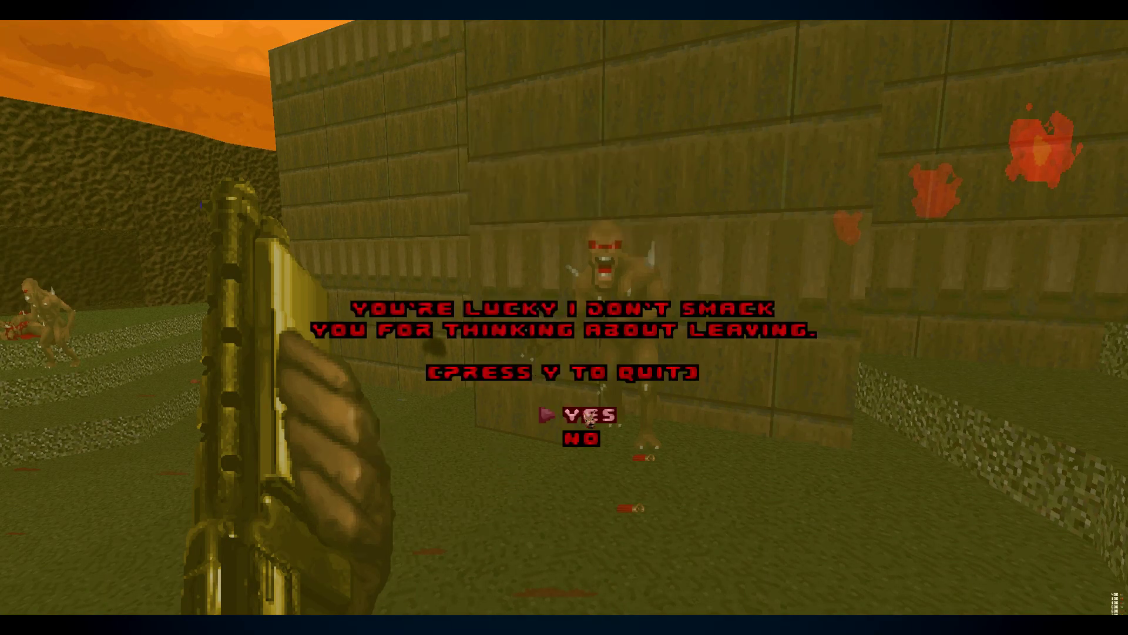
click(591, 417)
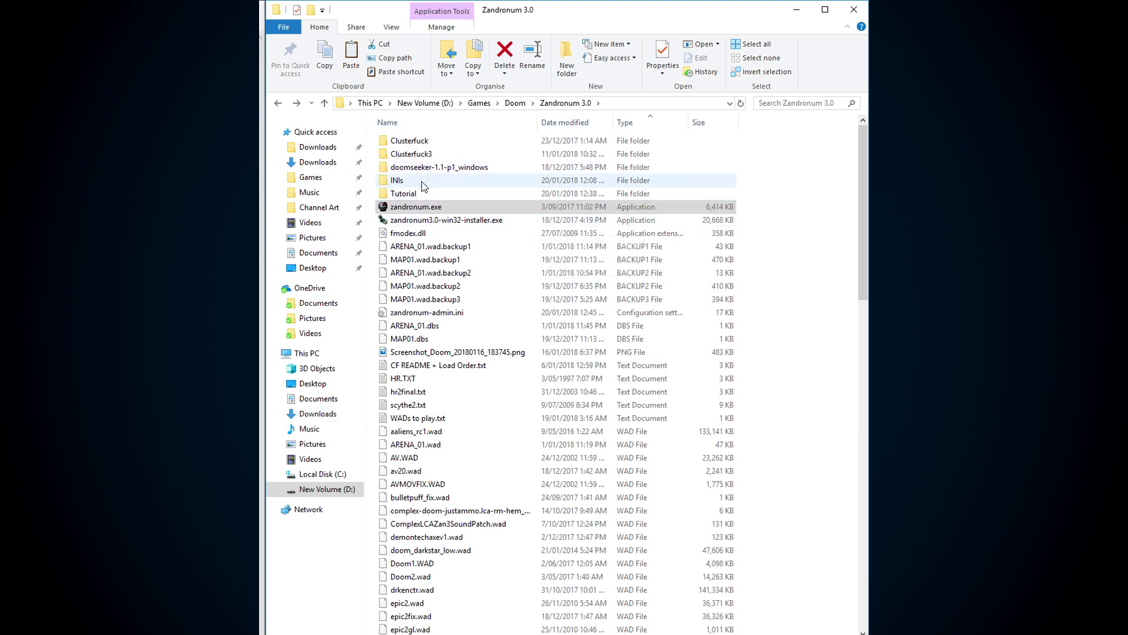
- Copy ComplexLCA's zandronum-admin.ini into ComplexLCA-DJB-RandomMons, replacing the existing file
double_click(411, 194)
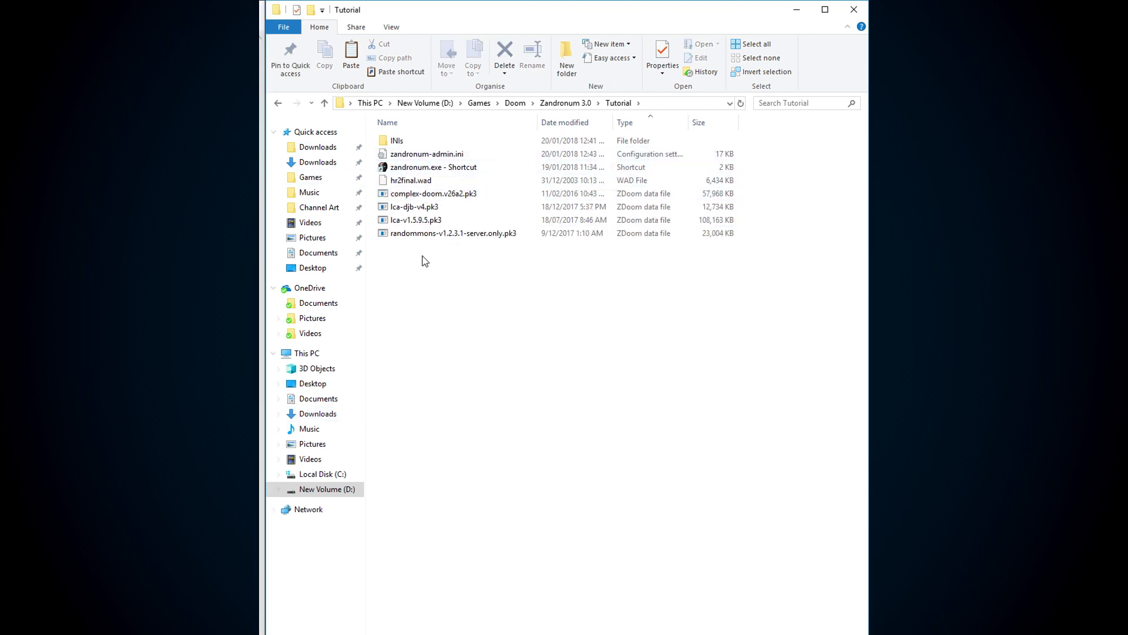
double_click(407, 142)
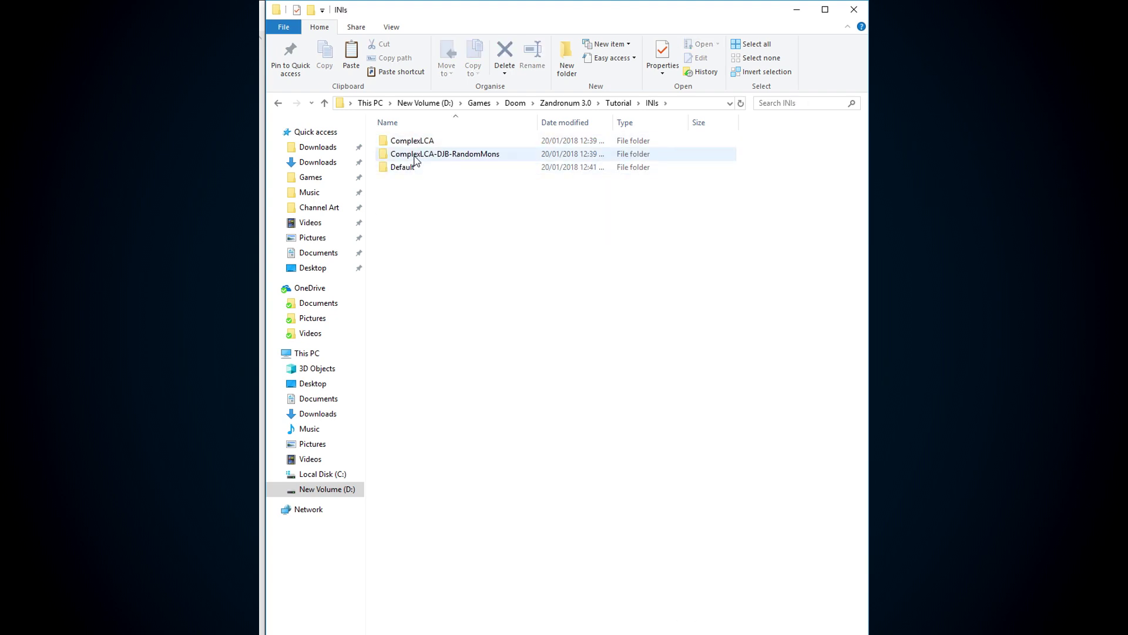
double_click(411, 141)
right_click(408, 140)
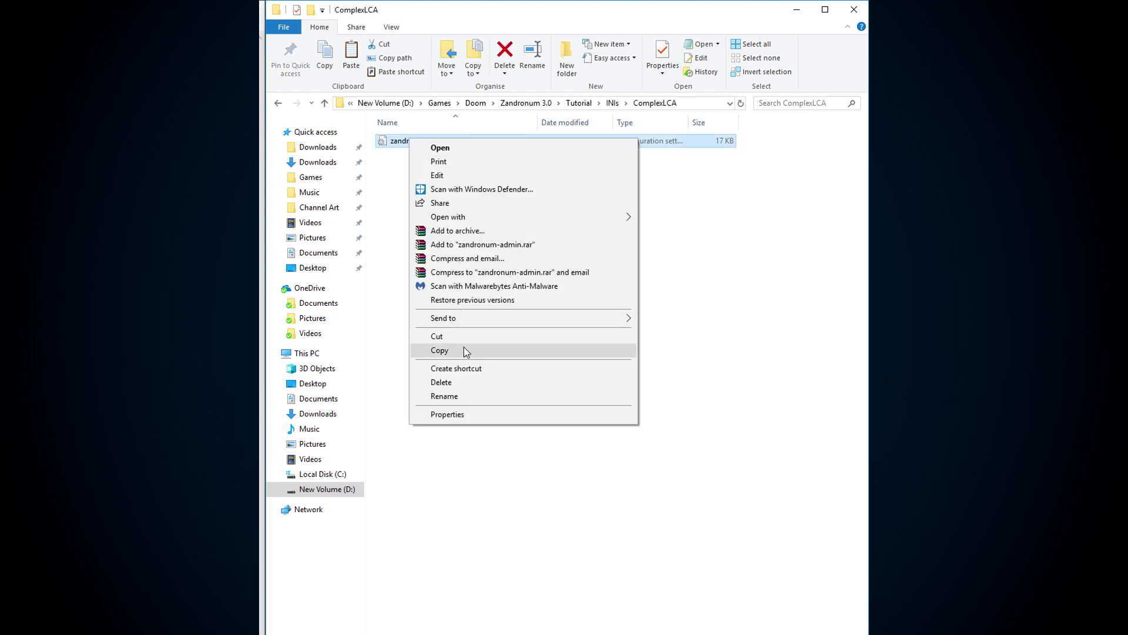
click(440, 350)
key(alt+Up)
double_click(429, 157)
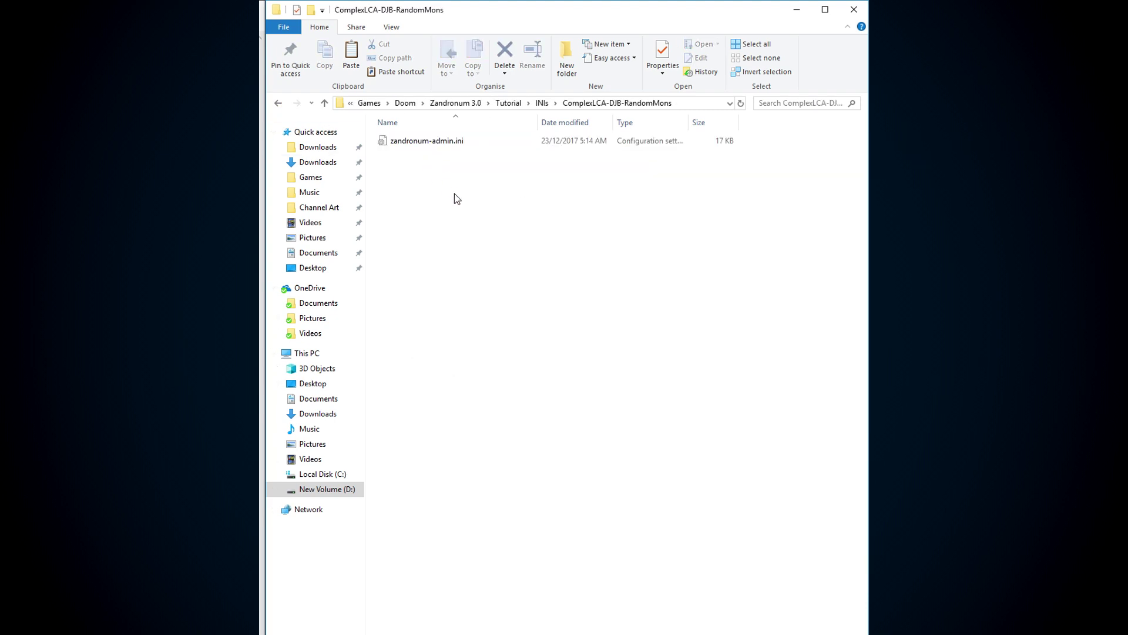
right_click(454, 193)
click(511, 281)
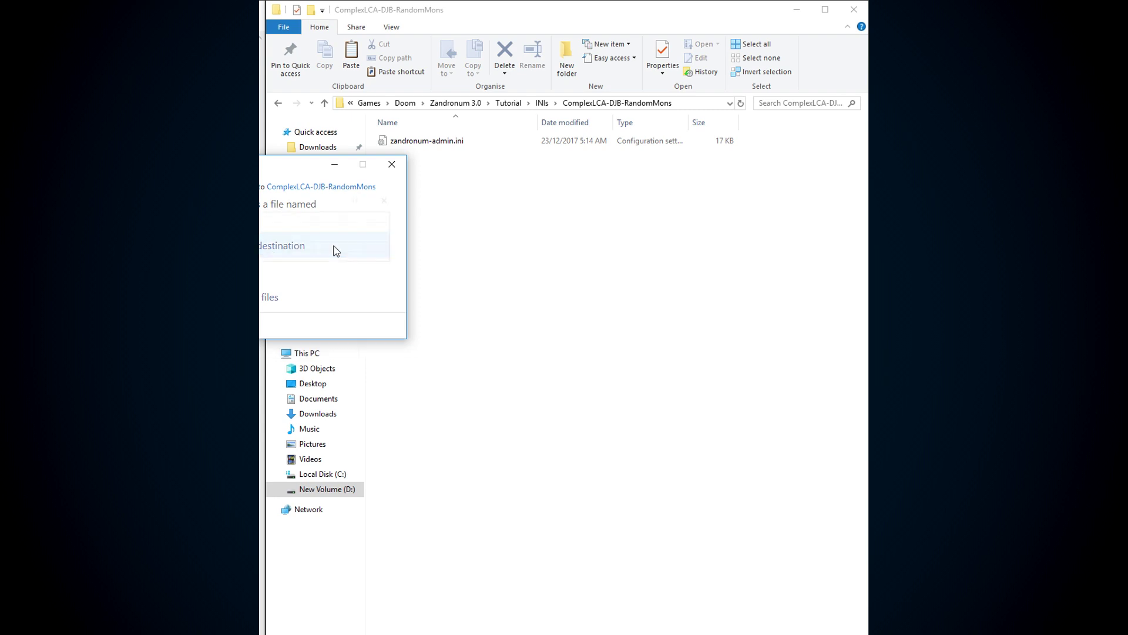
click(336, 251)
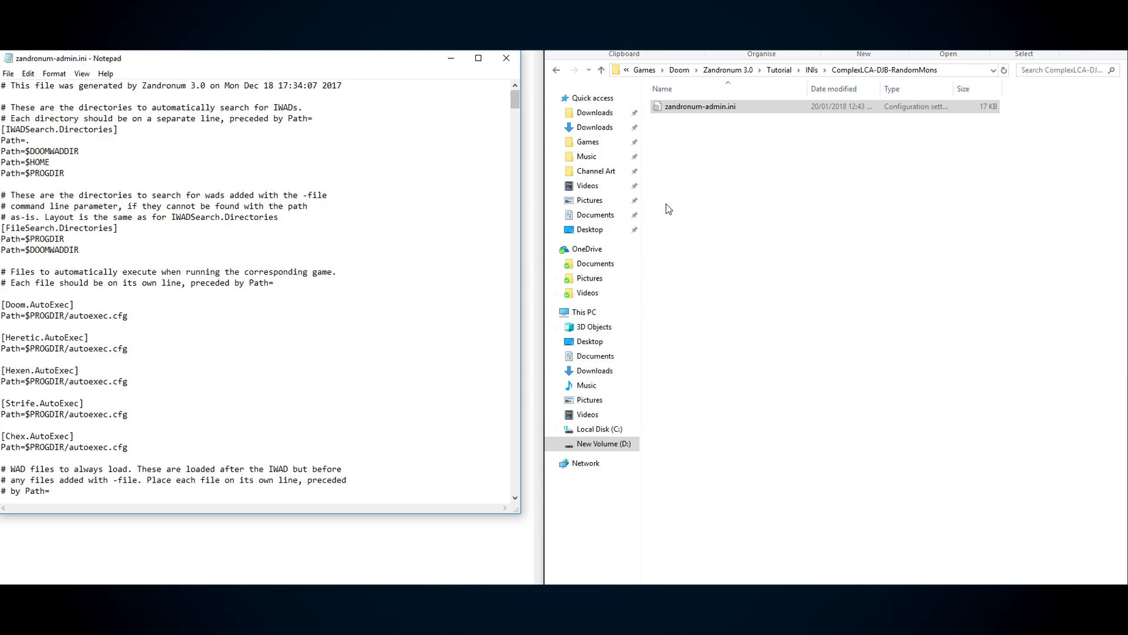
- Add a Path=randommons-v1.2.3.1-server.only.pk3 line under [Global.Autoload], copying the file name from Explorer
scroll(74, 361, down, 7)
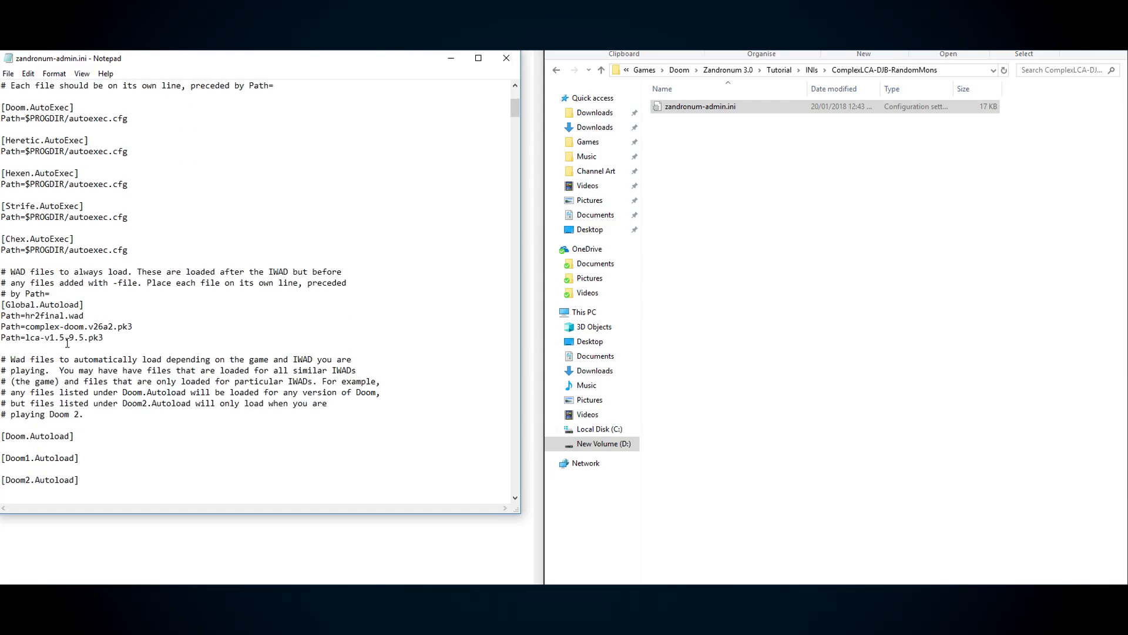
drag(104, 337, 1, 327)
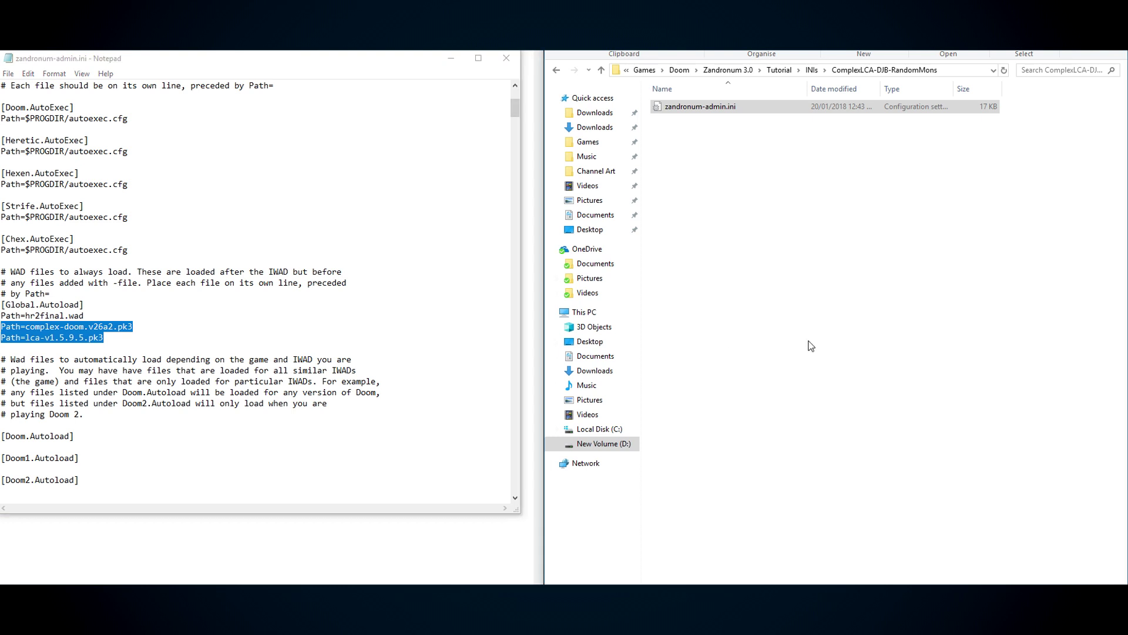
click(557, 71)
click(557, 71)
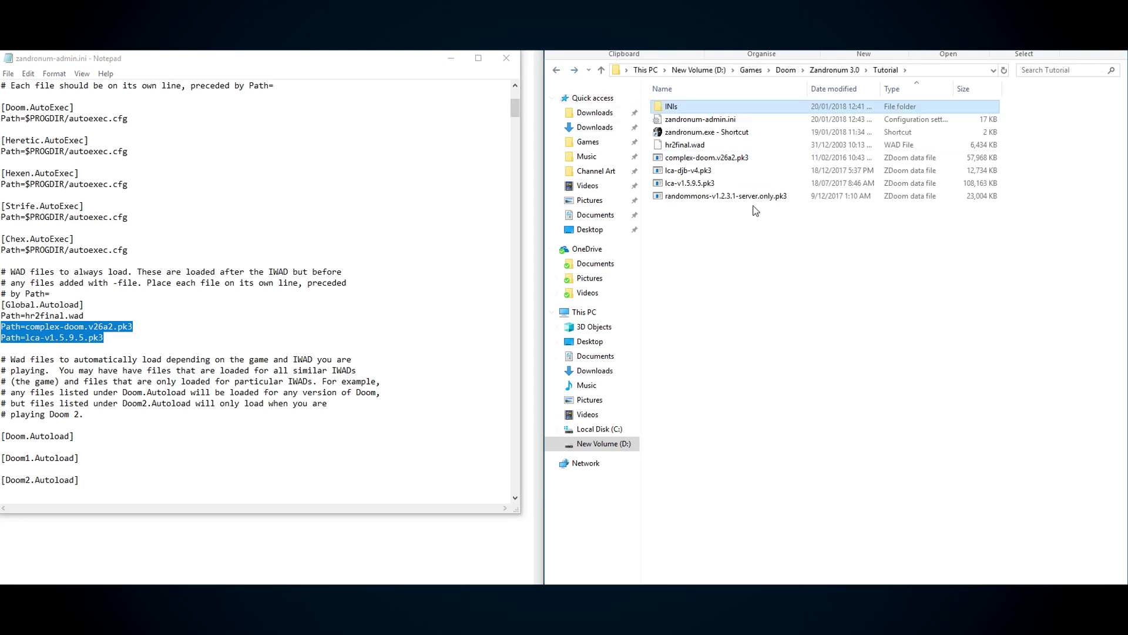
click(727, 199)
click(795, 195)
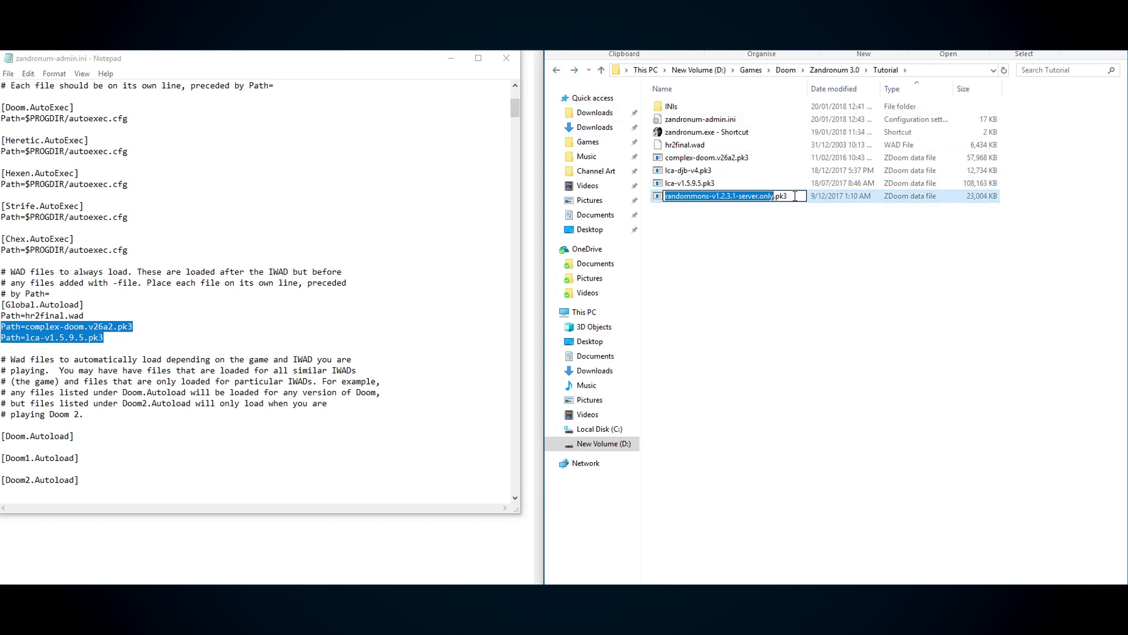
click(127, 346)
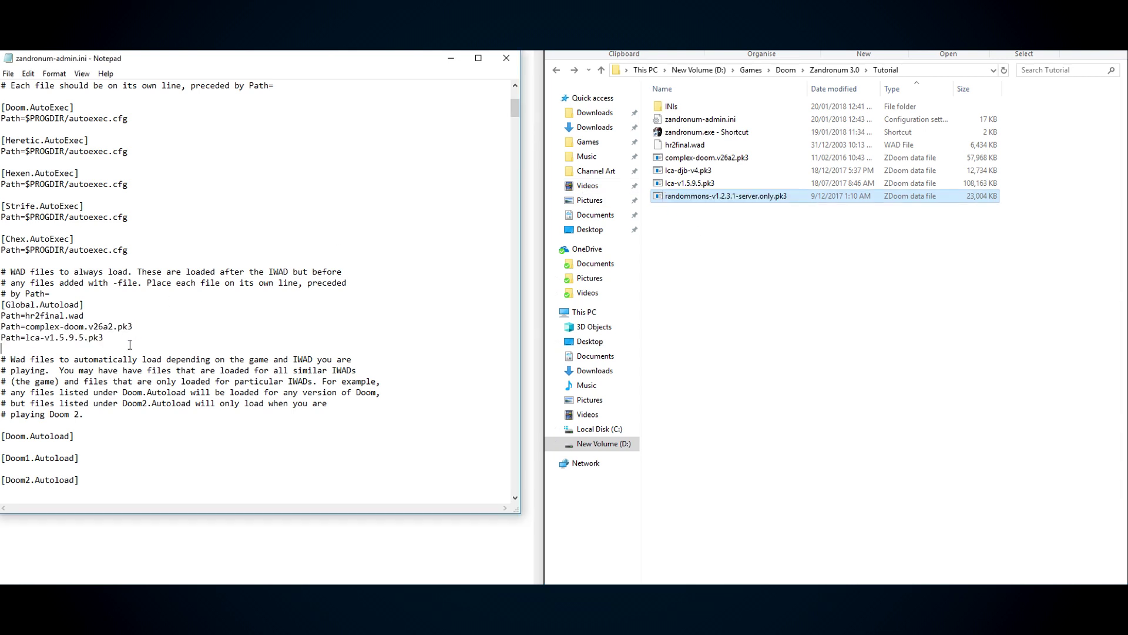
key(ctrl+v)
key(Return)
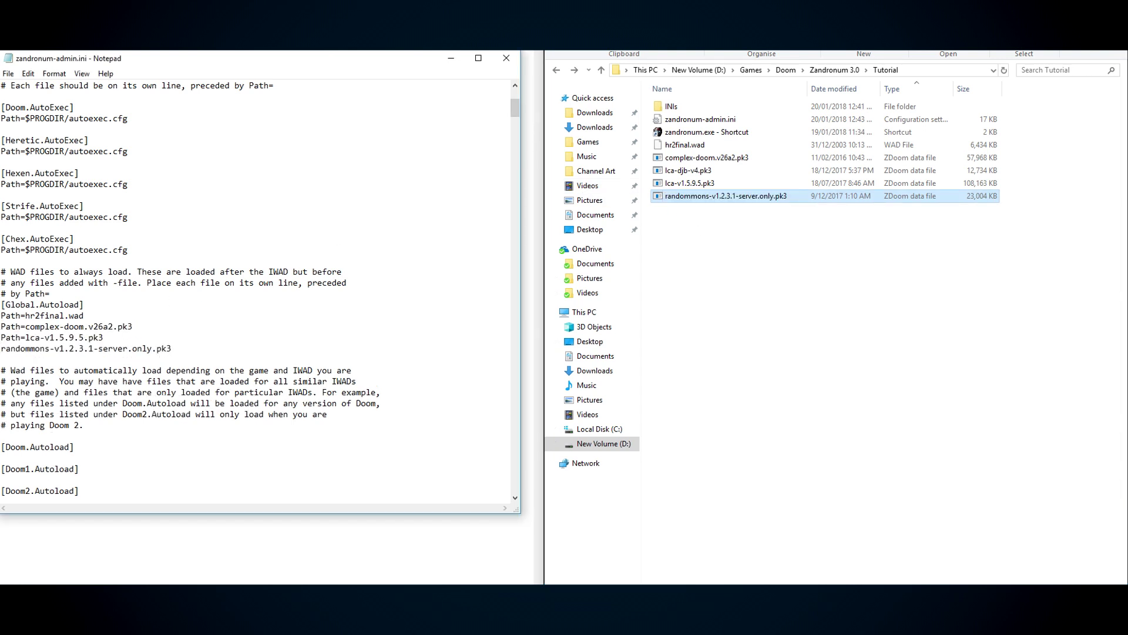
click(1, 348)
text(Path)
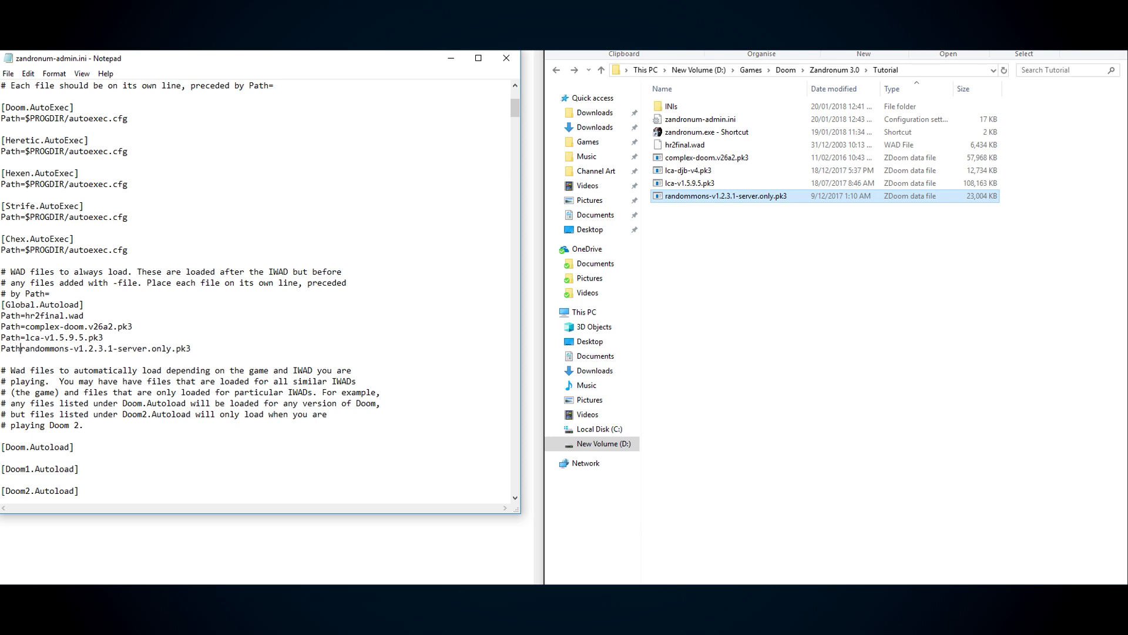
text(=)
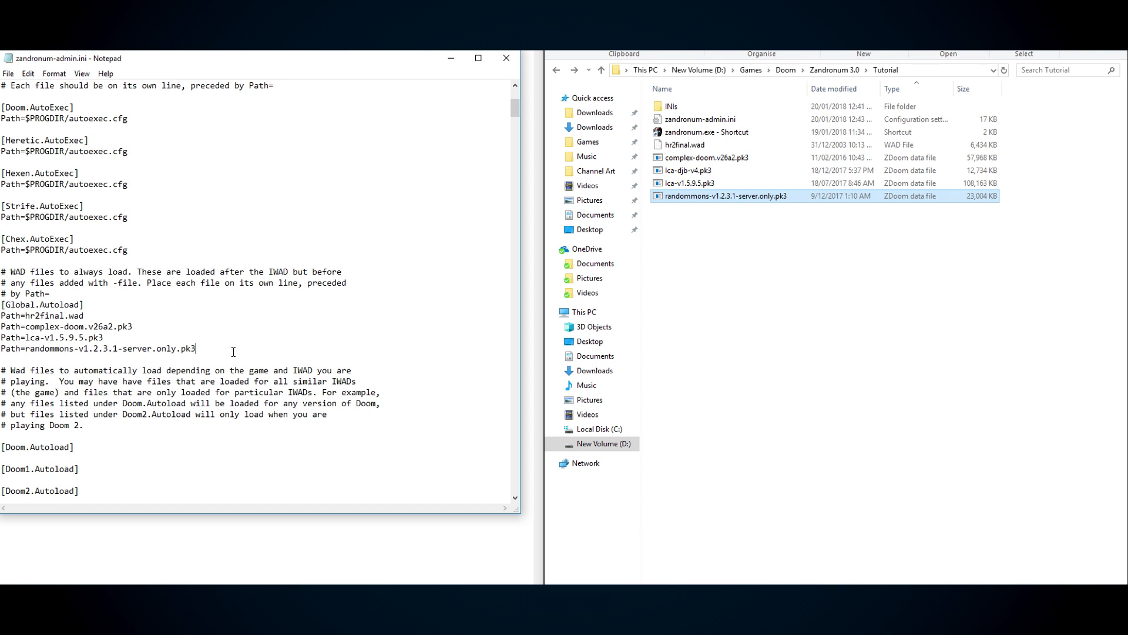
key(Return)
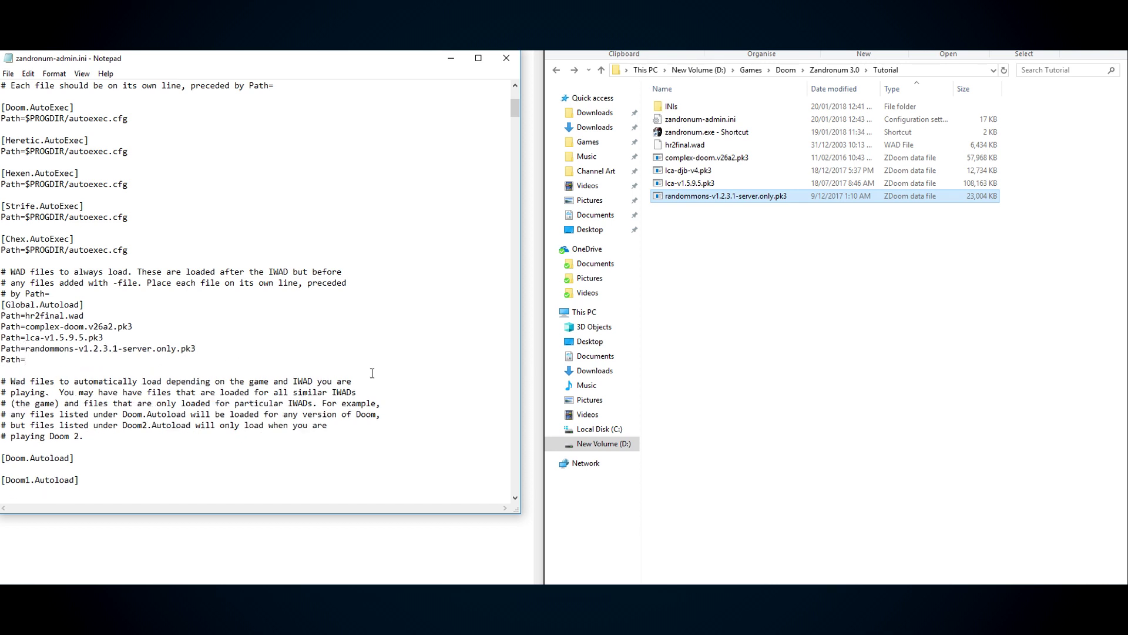
- Add Path=lca-djb-v4.pk3 as the next autoload entry and save the ini
click(703, 172)
click(726, 170)
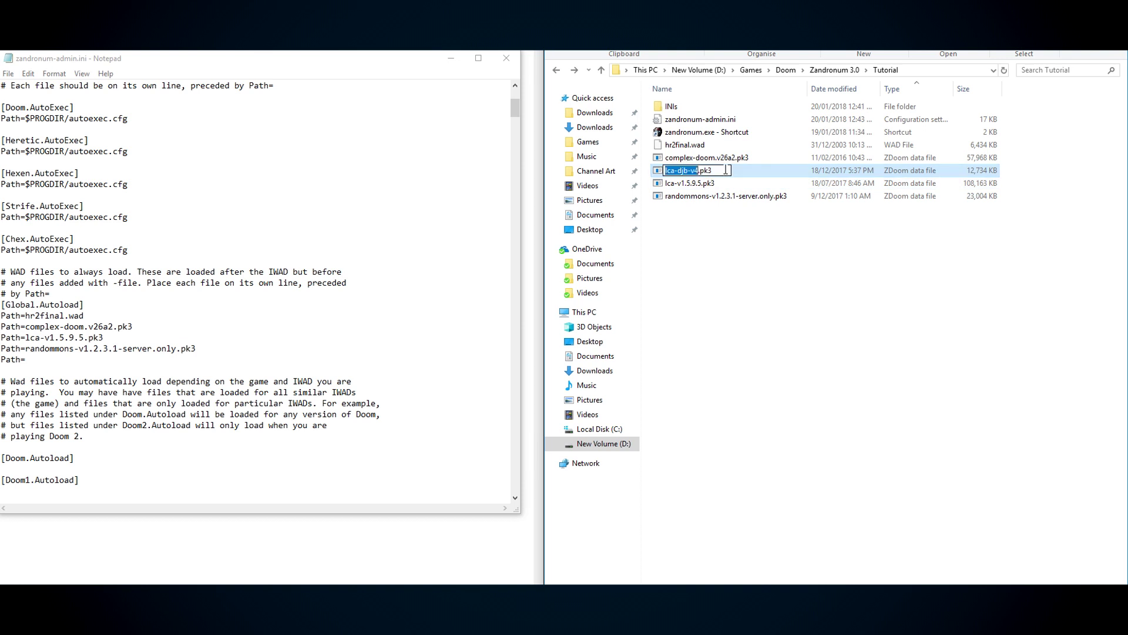
click(94, 356)
key(ctrl+v)
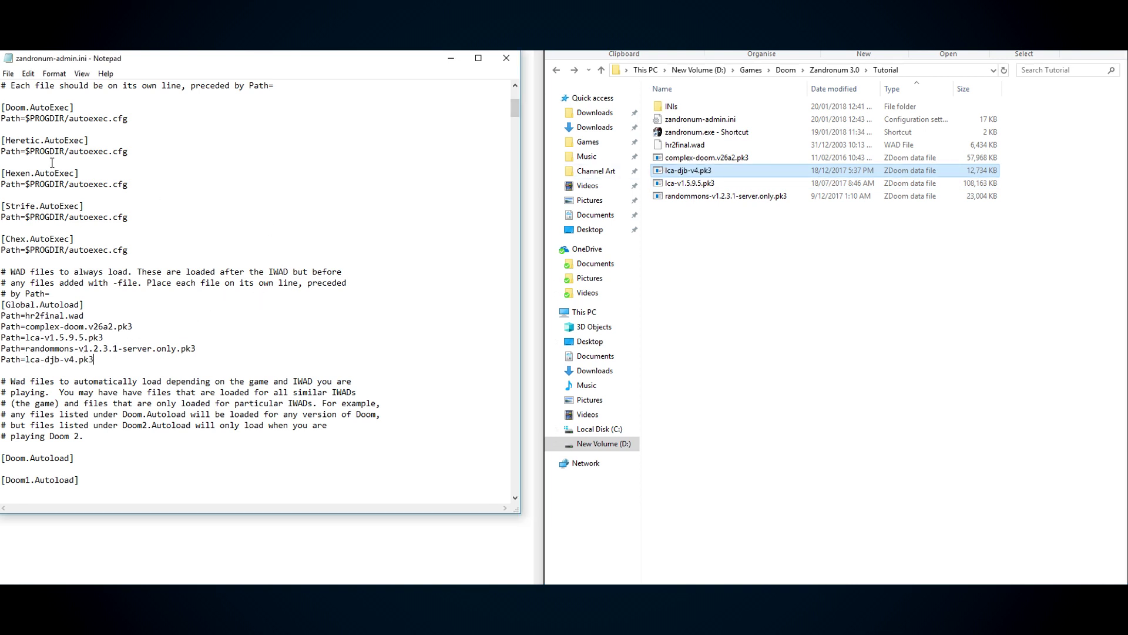
click(9, 75)
click(28, 115)
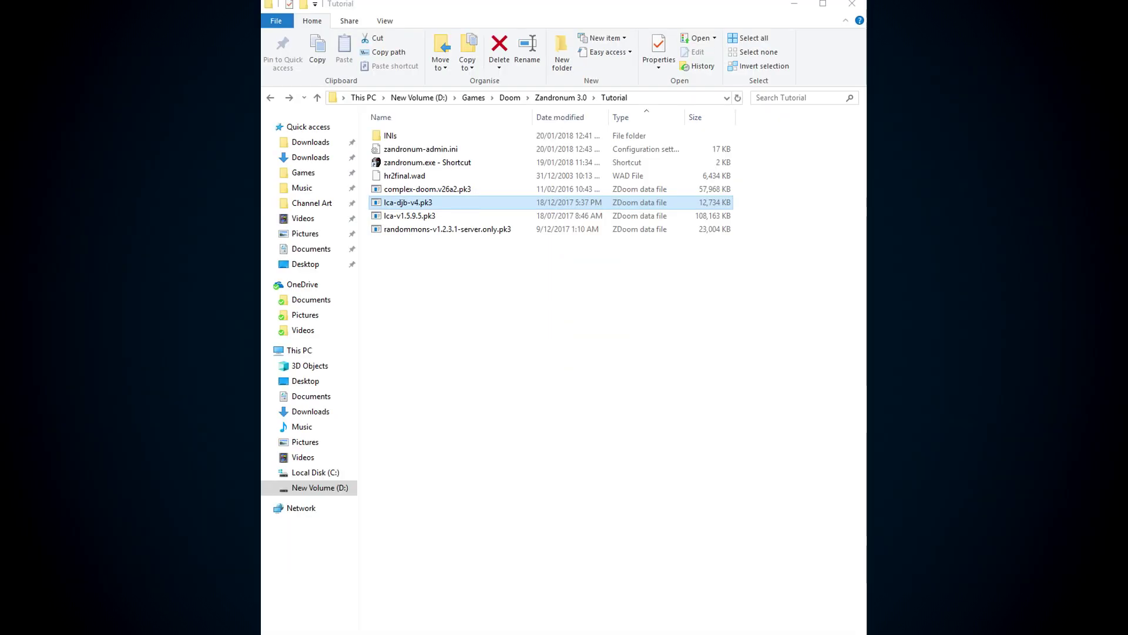
- Copy zandronum-admin.ini from INIs\ComplexLCA-DJB-RandomMons
double_click(386, 137)
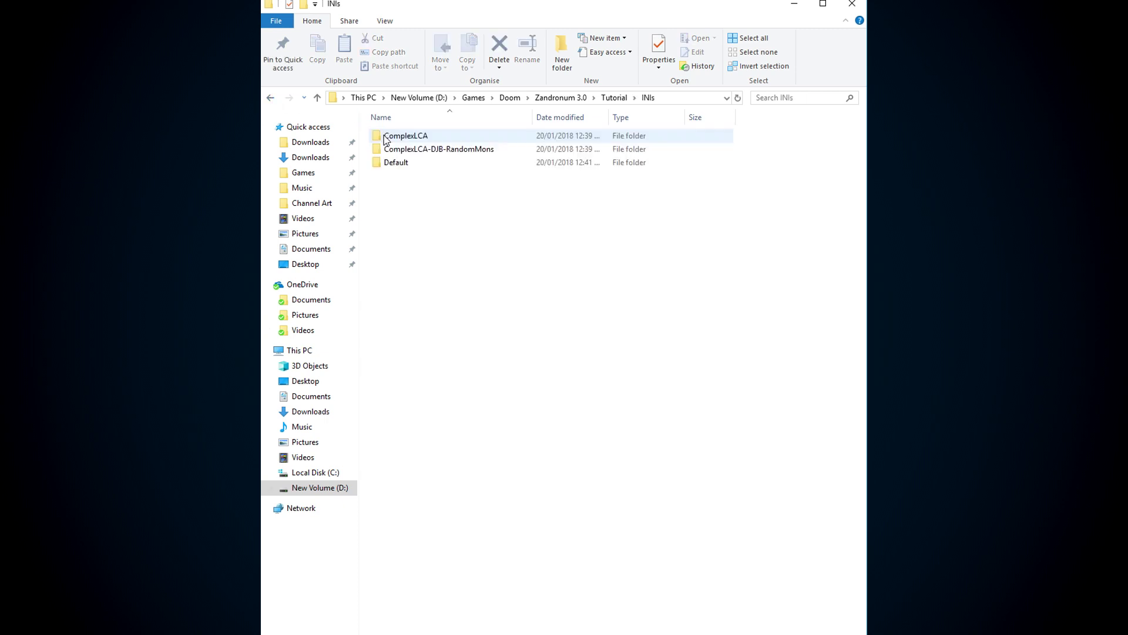
double_click(408, 151)
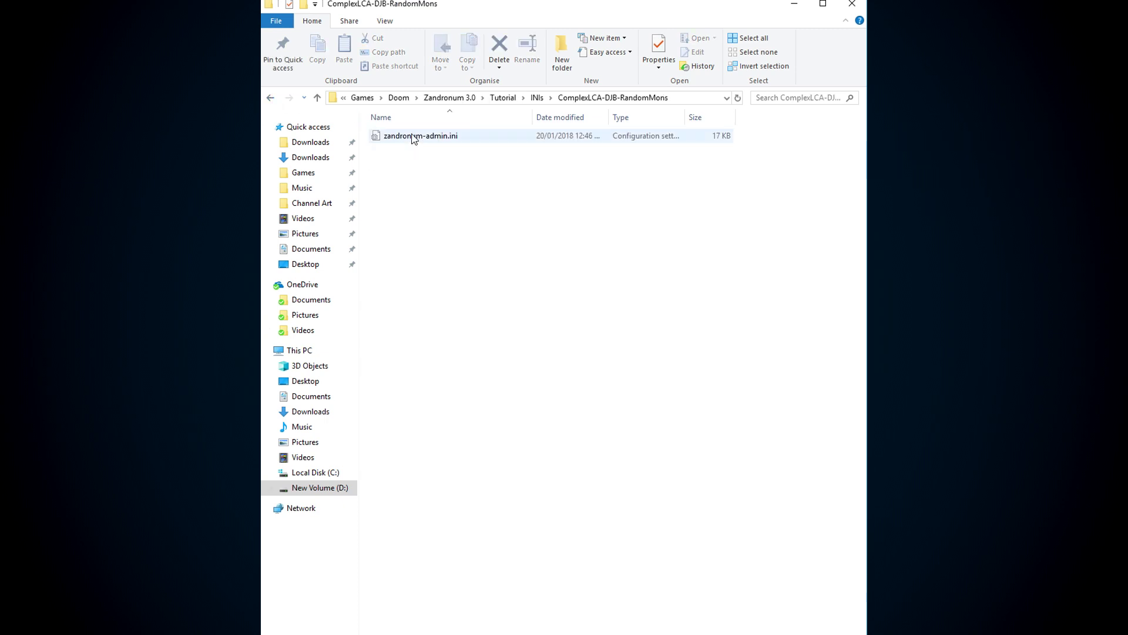
right_click(413, 136)
click(443, 348)
- Paste it into Zandronum 3.0, replacing the existing ini, and launch zandronum.exe
click(271, 97)
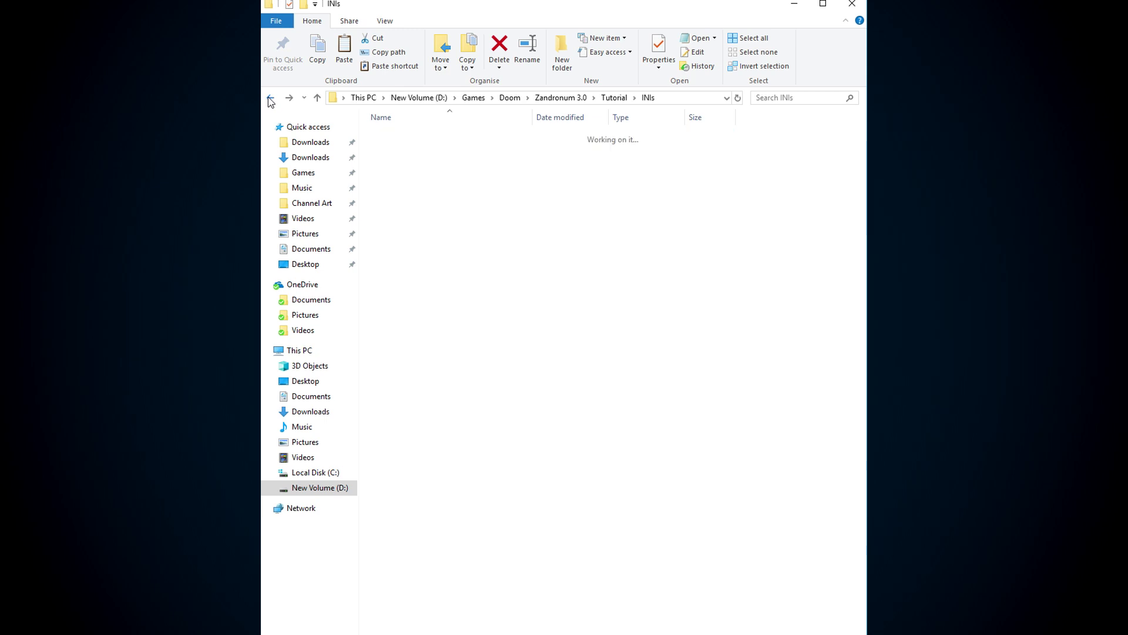
click(271, 99)
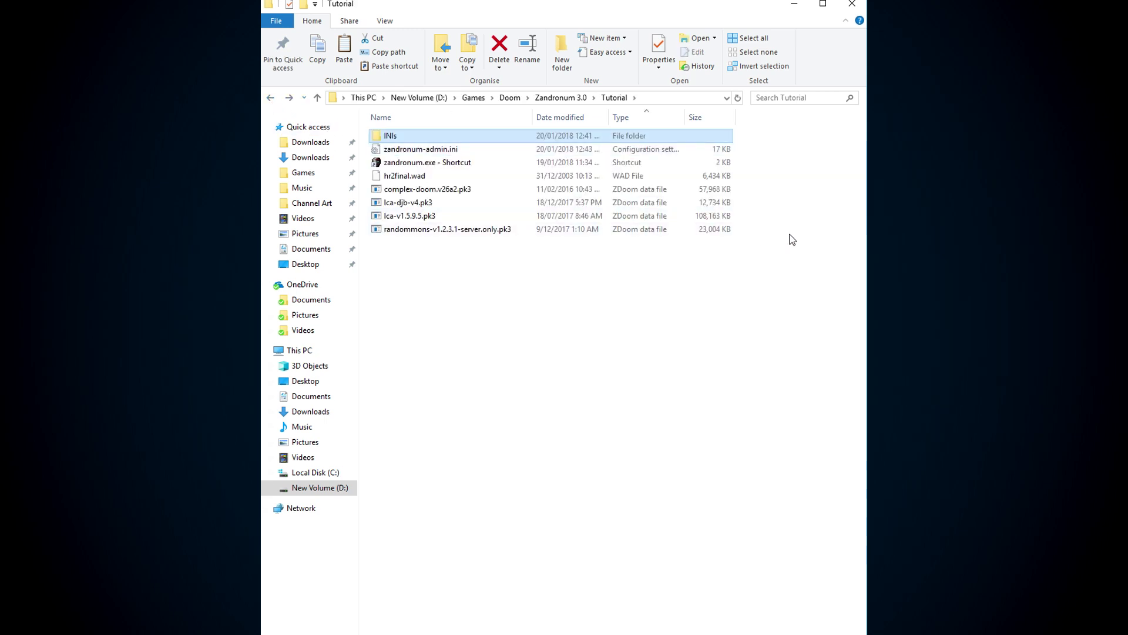
click(272, 99)
right_click(755, 224)
click(764, 312)
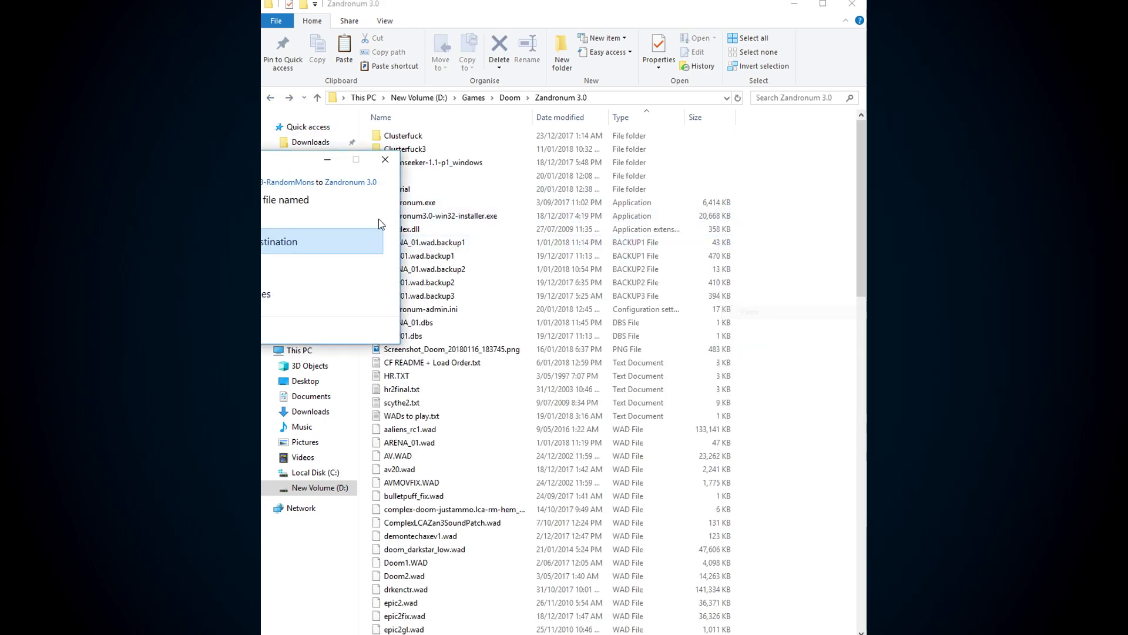
click(324, 246)
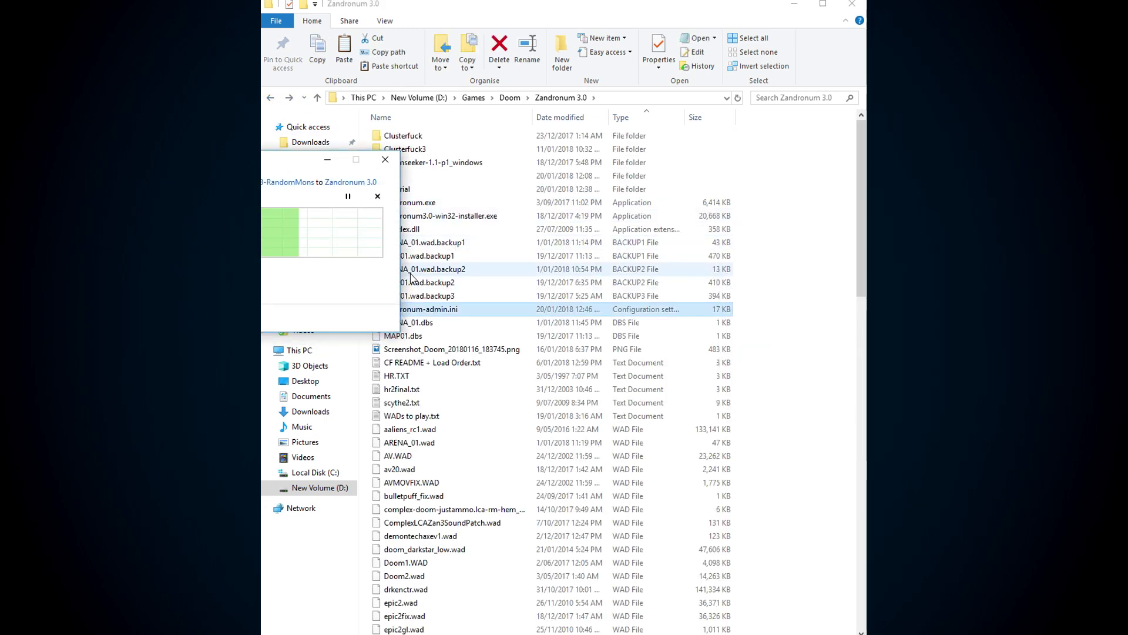
double_click(425, 202)
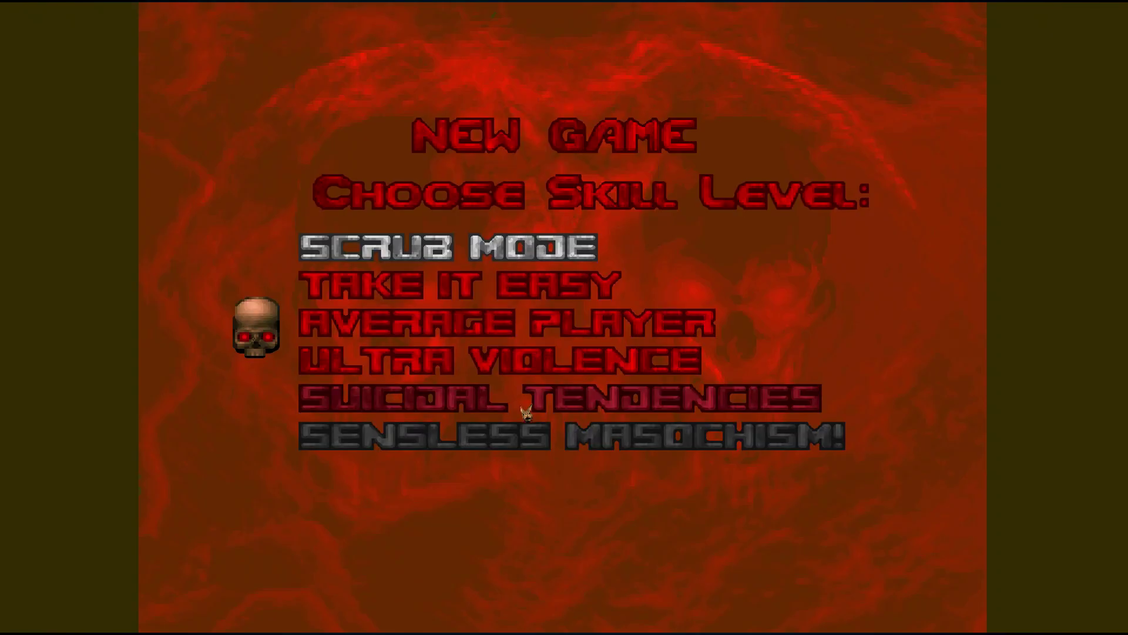
key(Return)
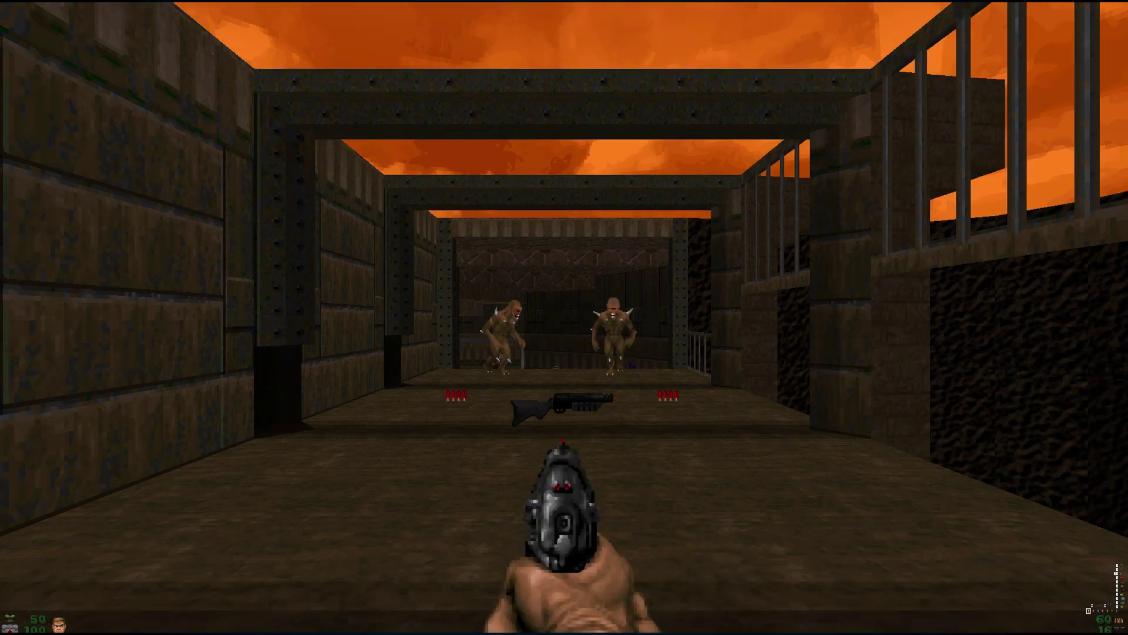
- Start a new game, enter the widdqd3 cheat and fight the imps through the level
text(widdqd)
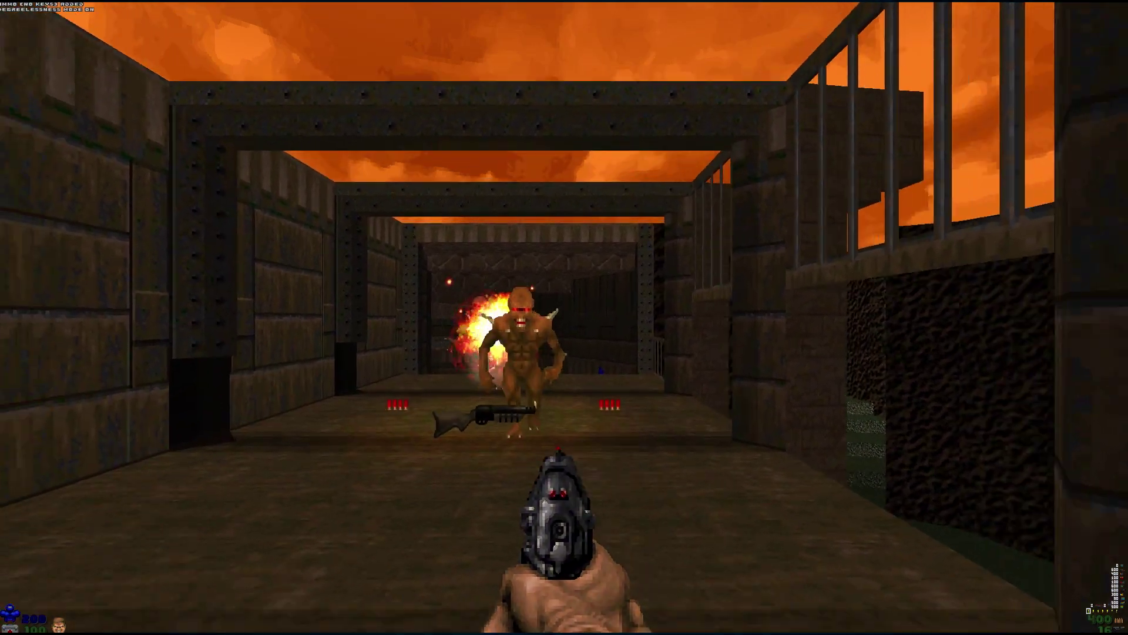
text(3)
key(ctrl)
key(w)
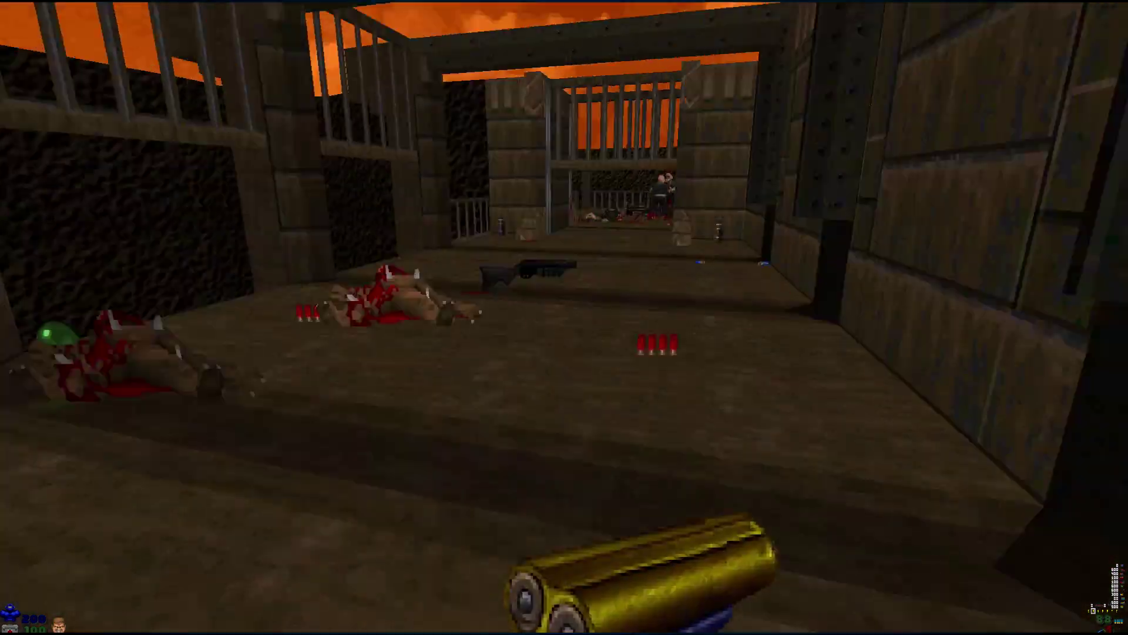
key(w)
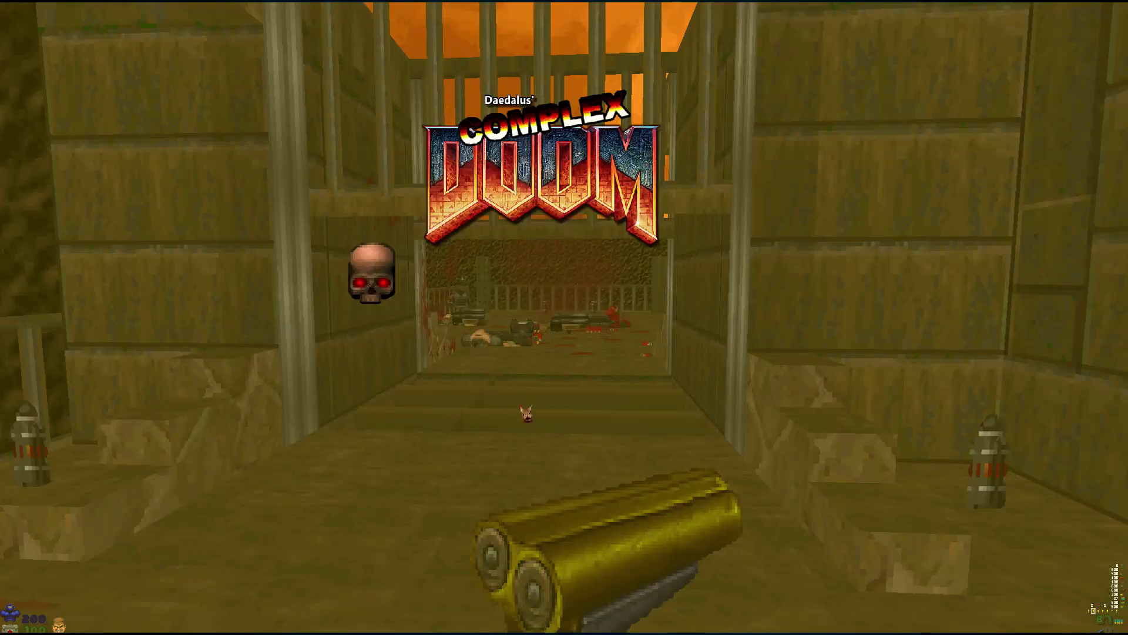
- Browse the options menu and saved-games list from the main menu
key(Return)
key(Up)
key(Up)
key(Up)
key(Up)
key(Up)
key(Up)
key(Up)
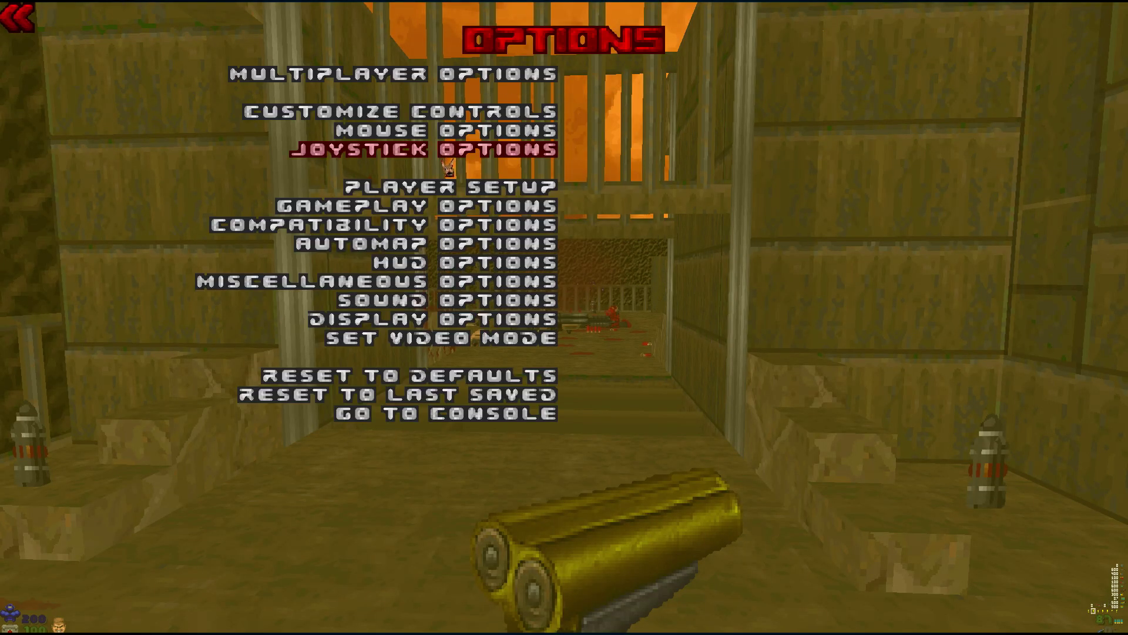
key(Escape)
key(Down)
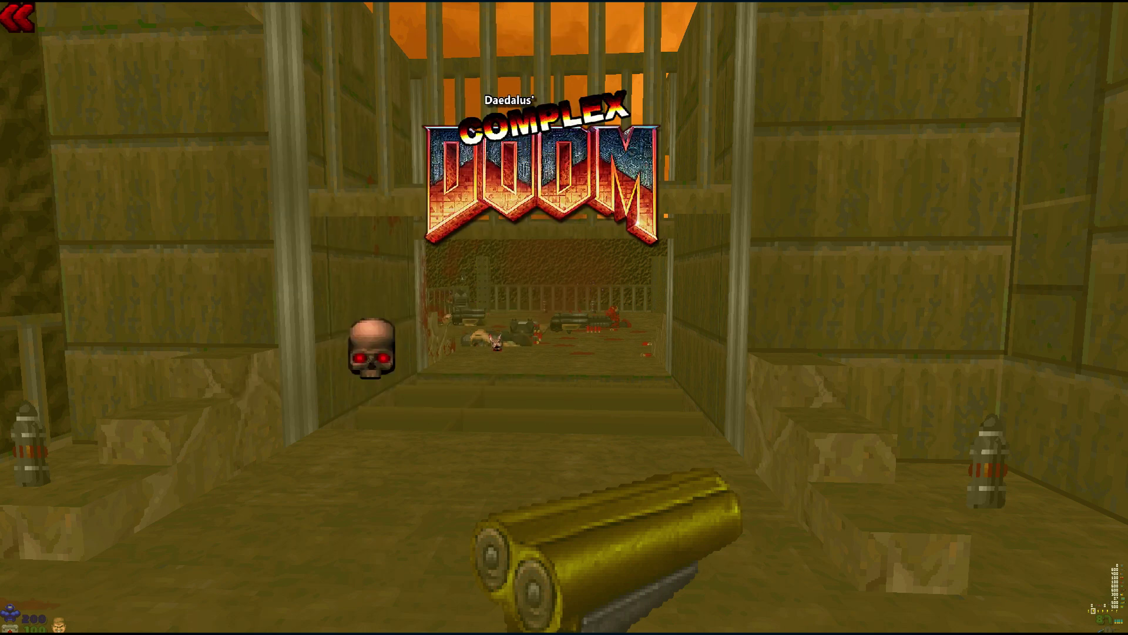
key(Return)
key(Escape)
key(Up)
key(Up)
key(Down)
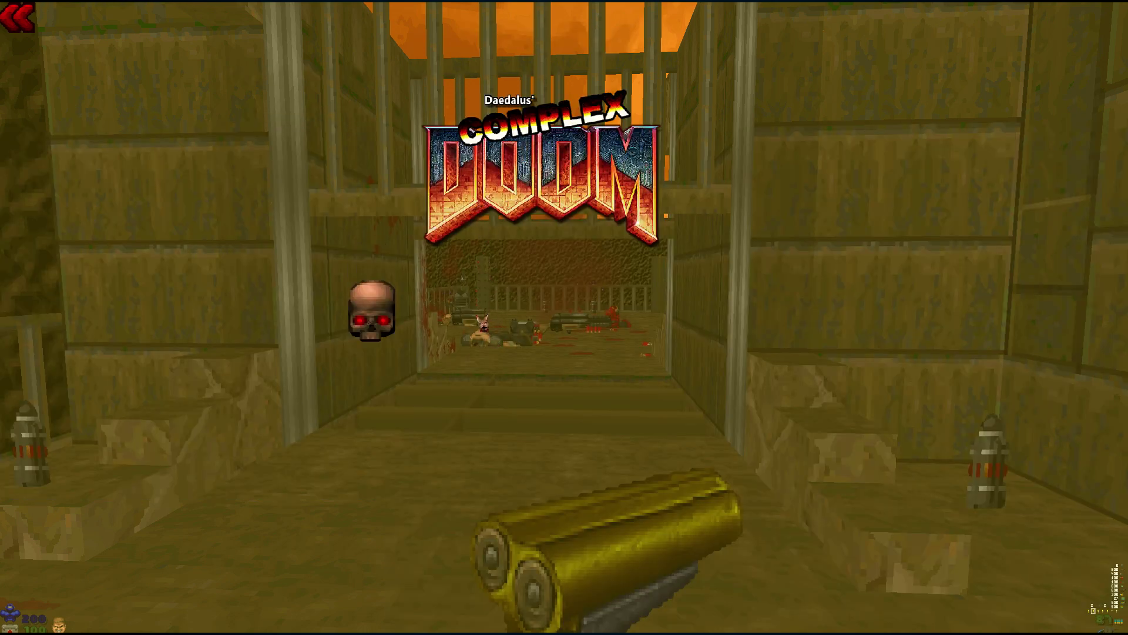
key(Return)
key(Escape)
- Check the load and save game lists, then quit Zandronum
key(Down)
key(Return)
key(Escape)
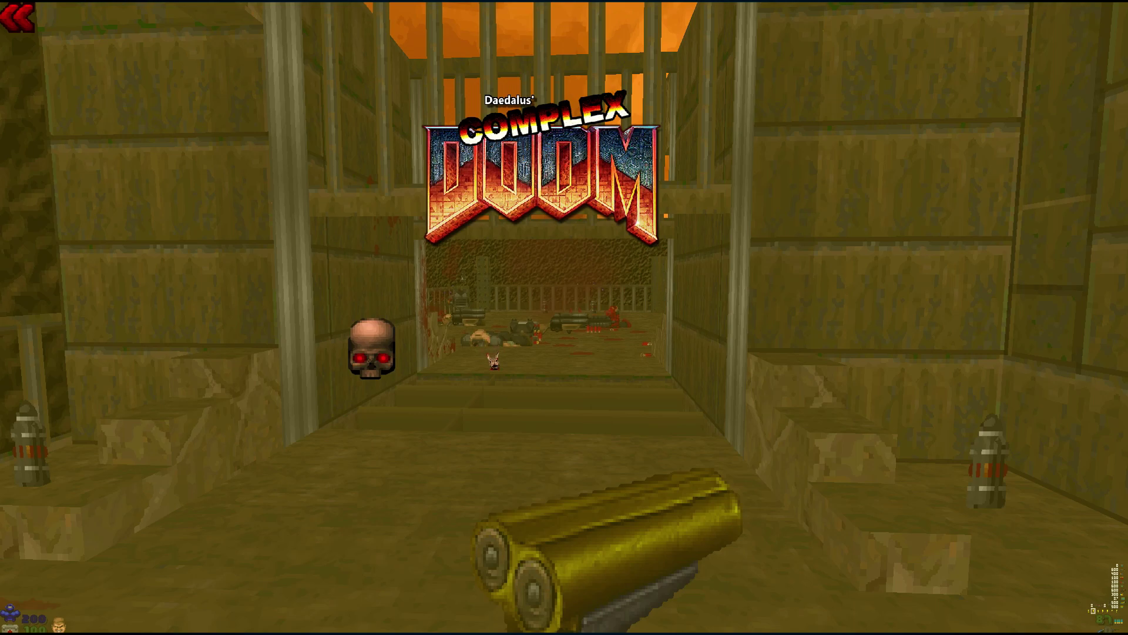
key(Down)
key(Return)
key(Escape)
key(Escape)
key(Escape)
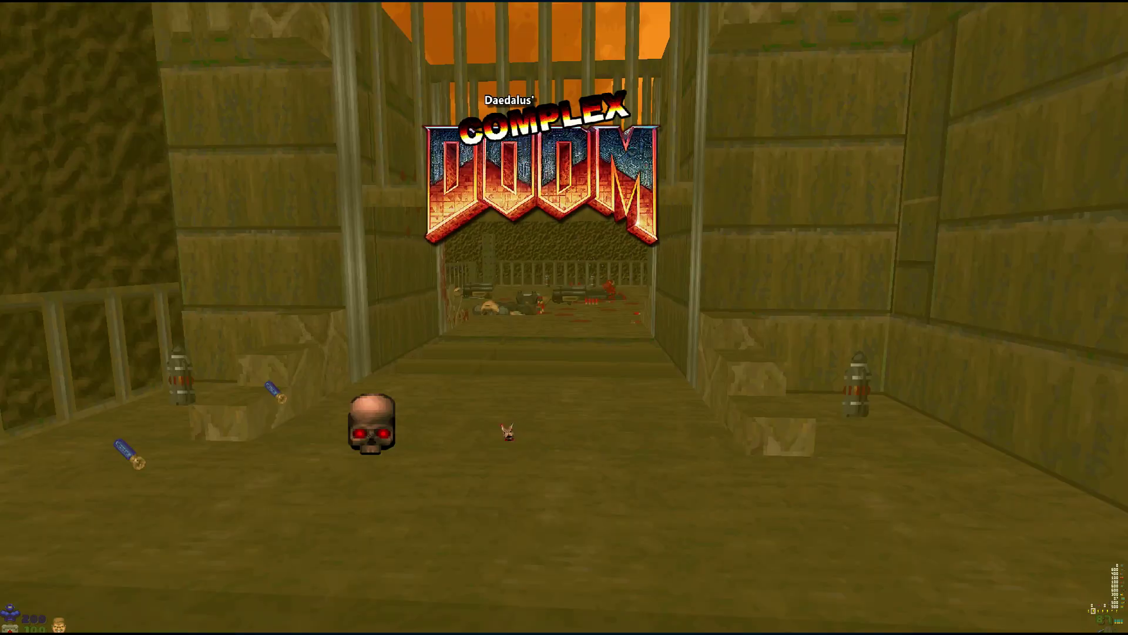
key(Return)
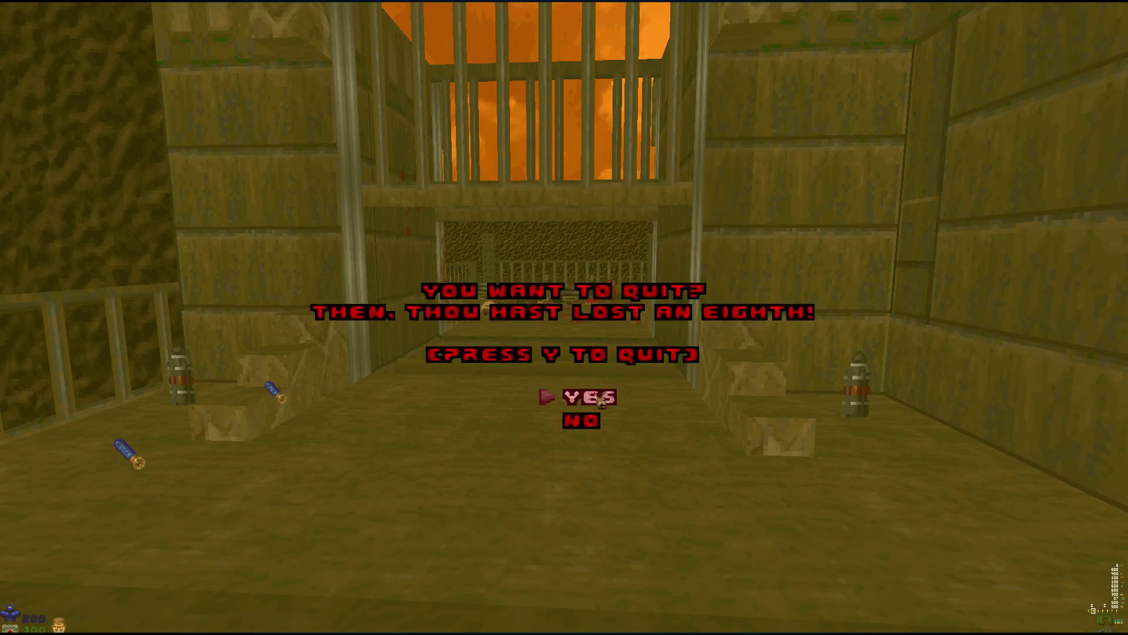
click(600, 399)
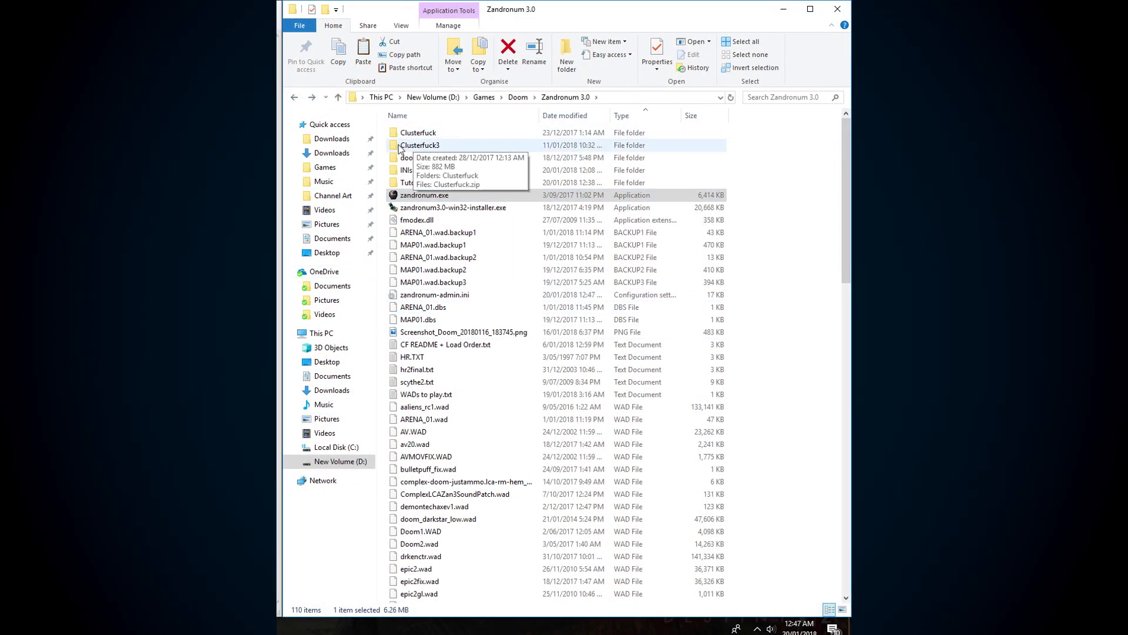
- Copy zandronum-admin.ini from INIs\DUSTED+Cluster\New Version
click(432, 152)
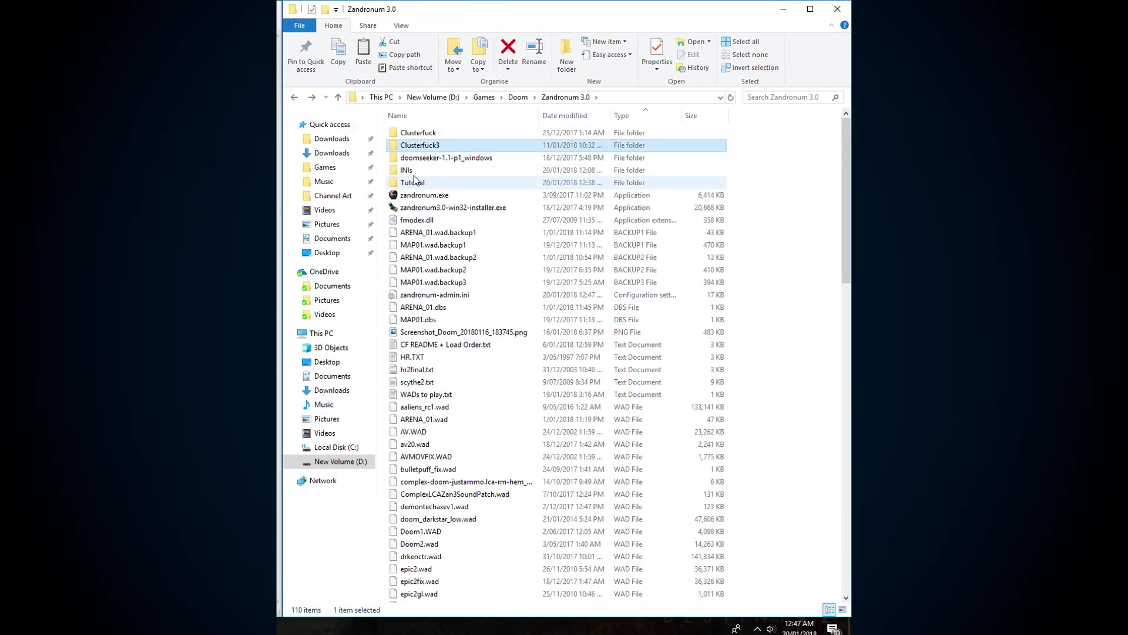
double_click(414, 171)
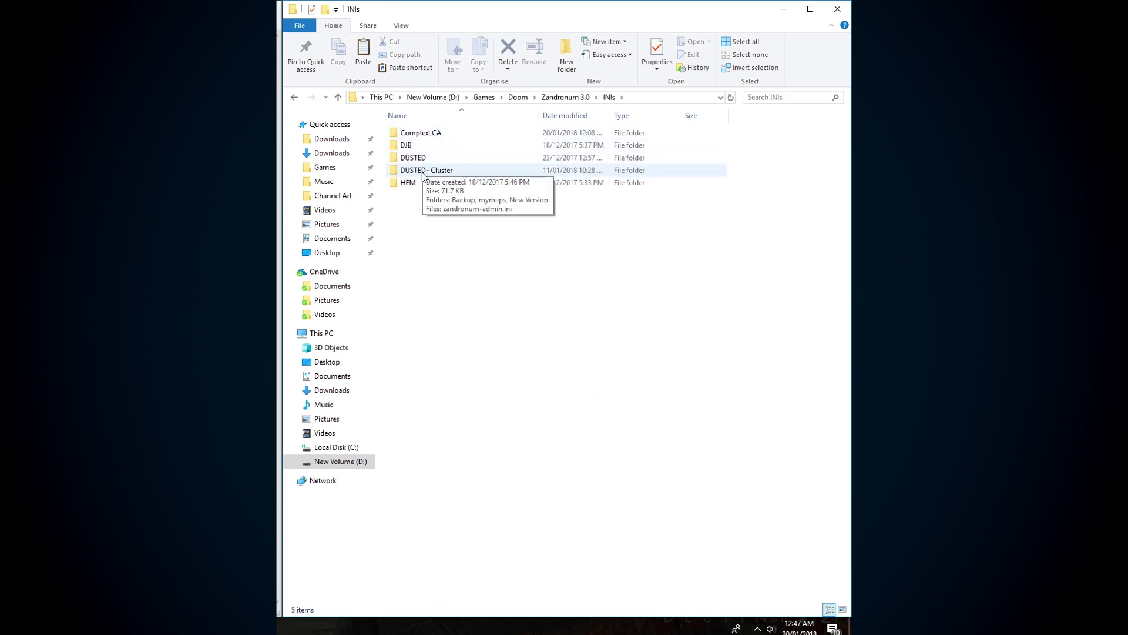
double_click(421, 171)
double_click(419, 158)
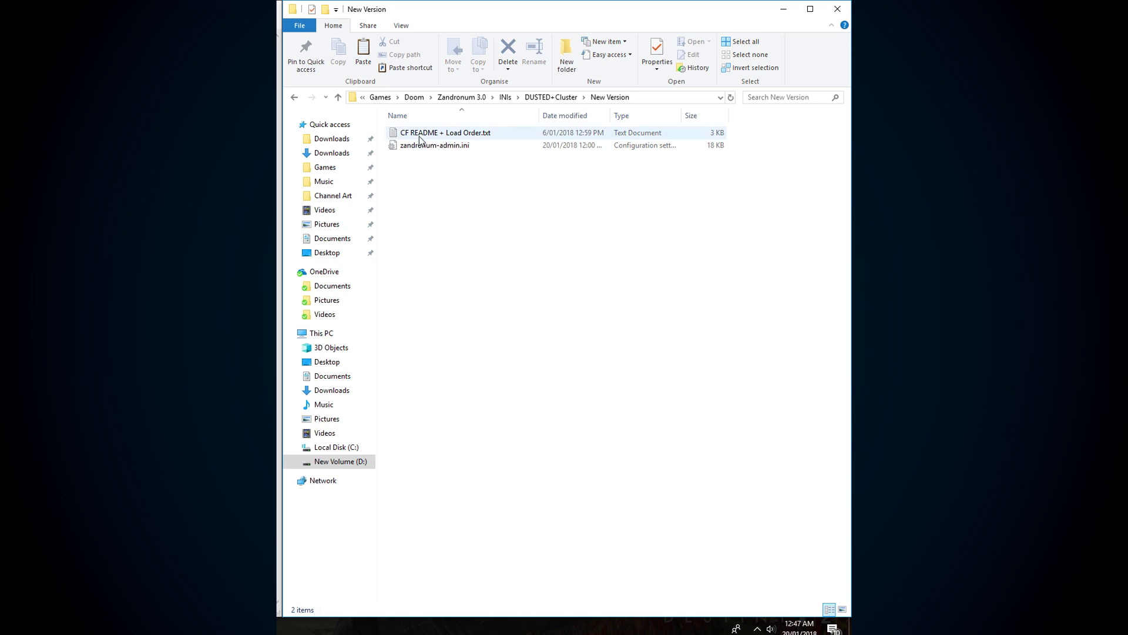
right_click(425, 146)
click(452, 347)
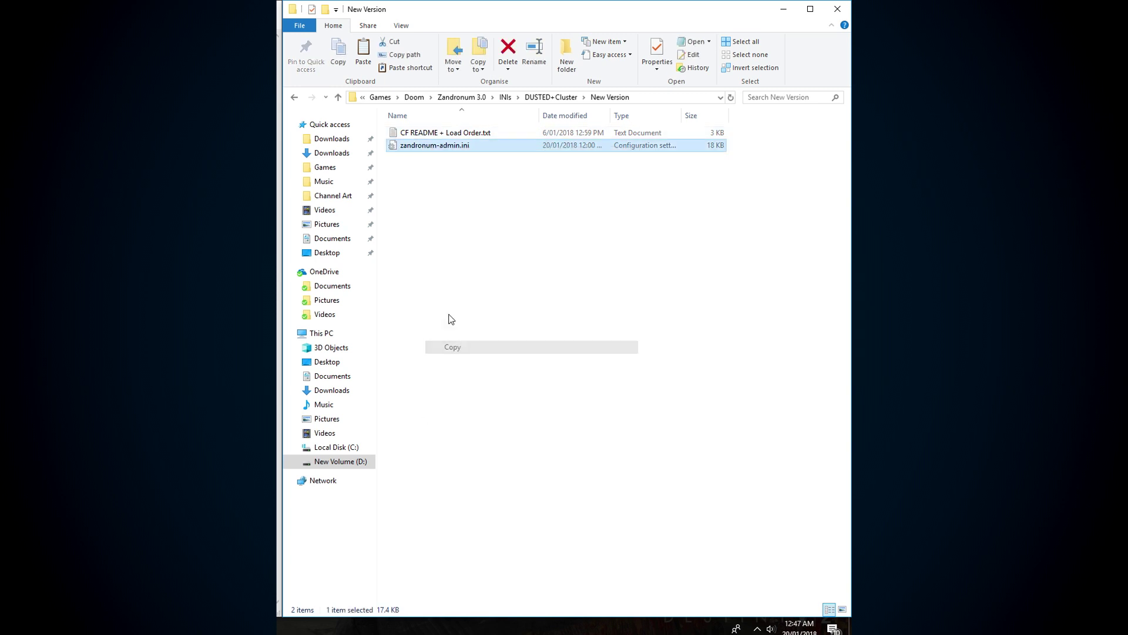
- Paste it into Zandronum 3.0, replacing the old ini, and launch zandronum.exe
click(294, 97)
click(294, 98)
click(294, 97)
right_click(792, 254)
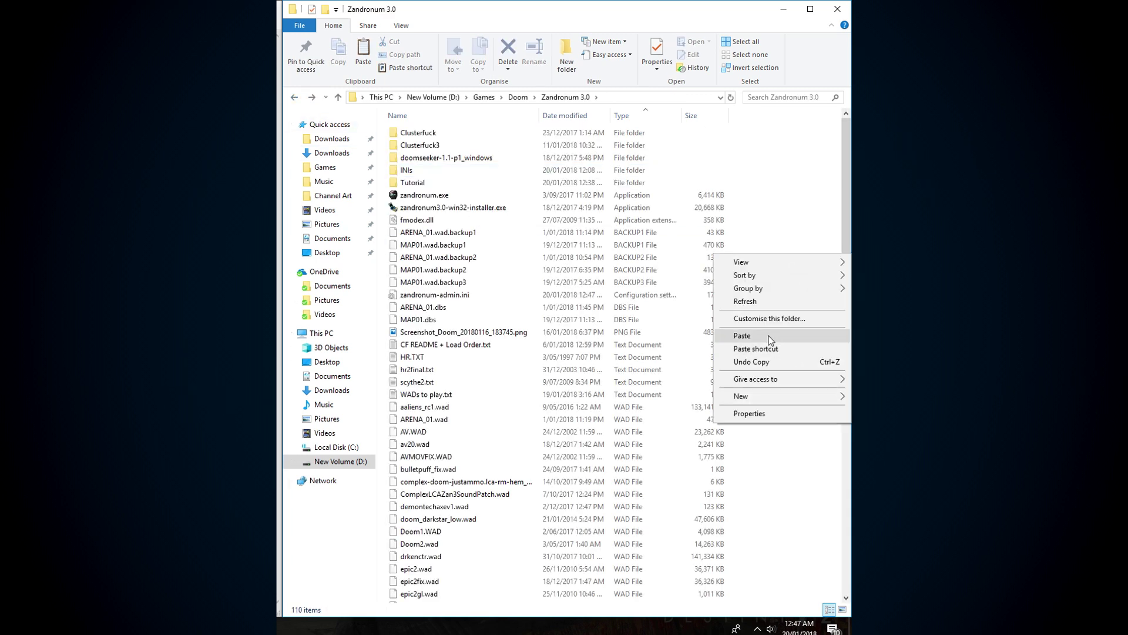
click(758, 300)
click(321, 230)
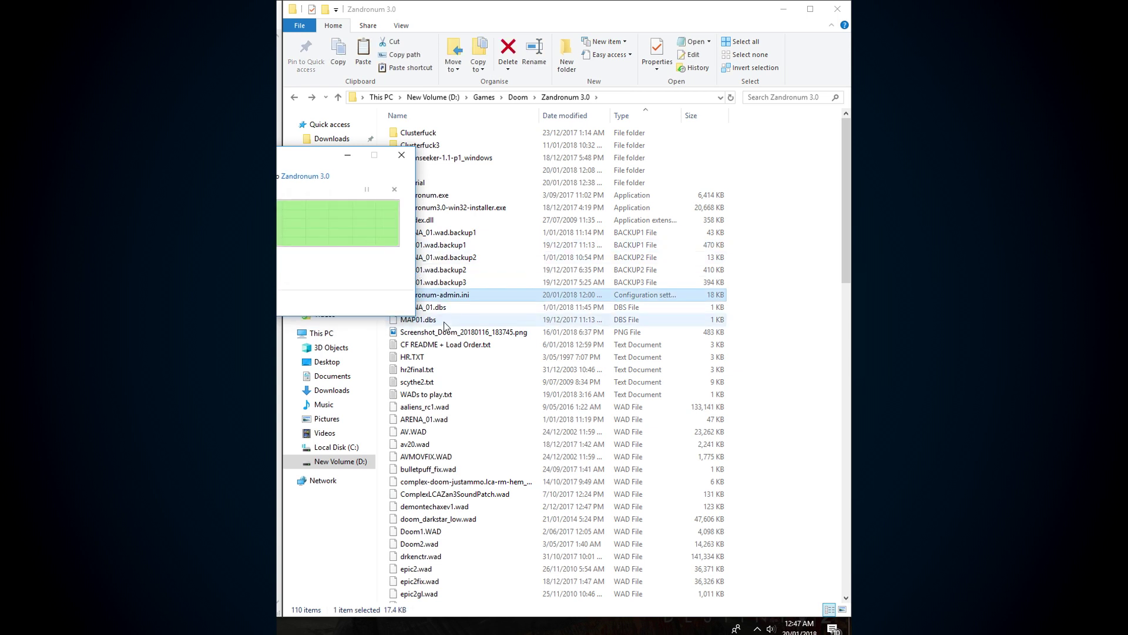
double_click(421, 201)
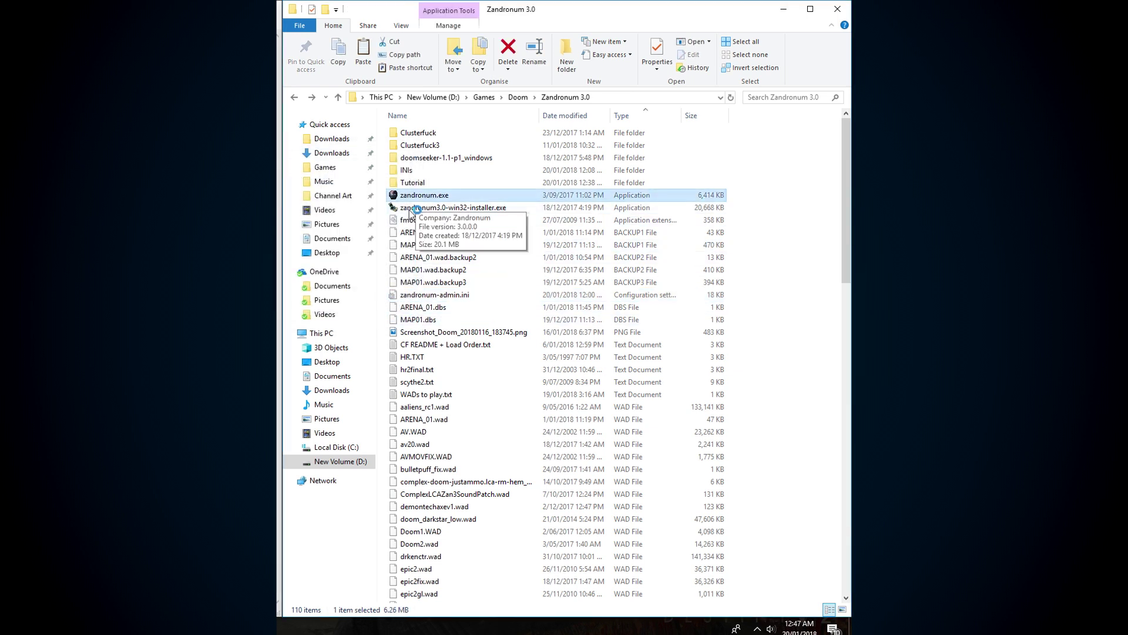
- Start a new Complex Doom game on Ultra Violence difficulty
key(Return)
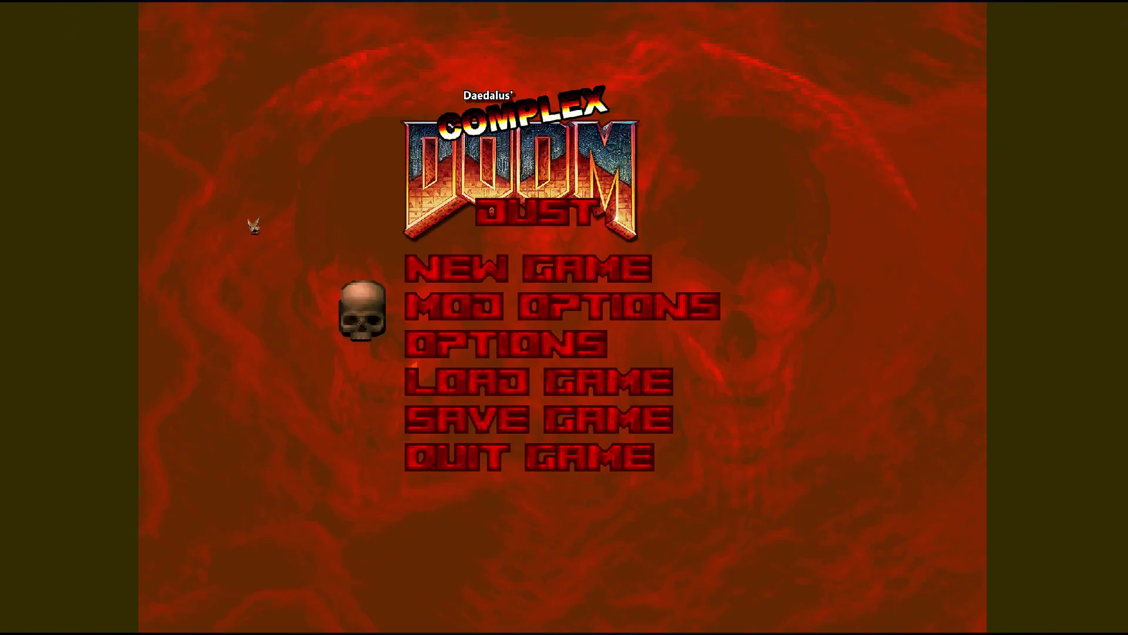
key(Down)
key(Up)
key(Up)
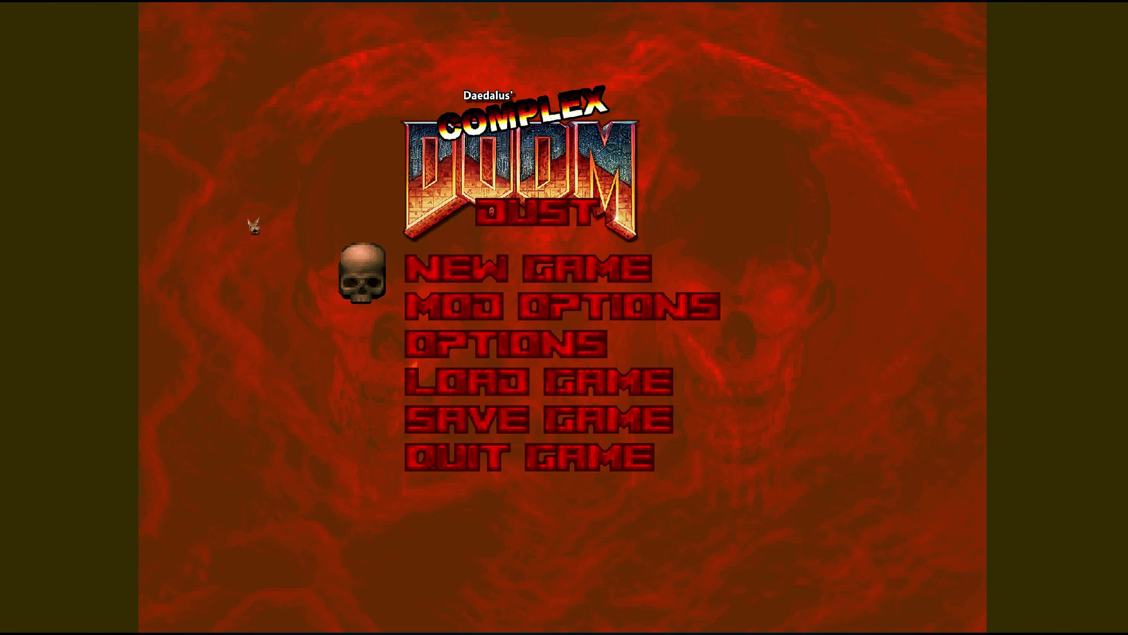
key(Return)
key(Escape)
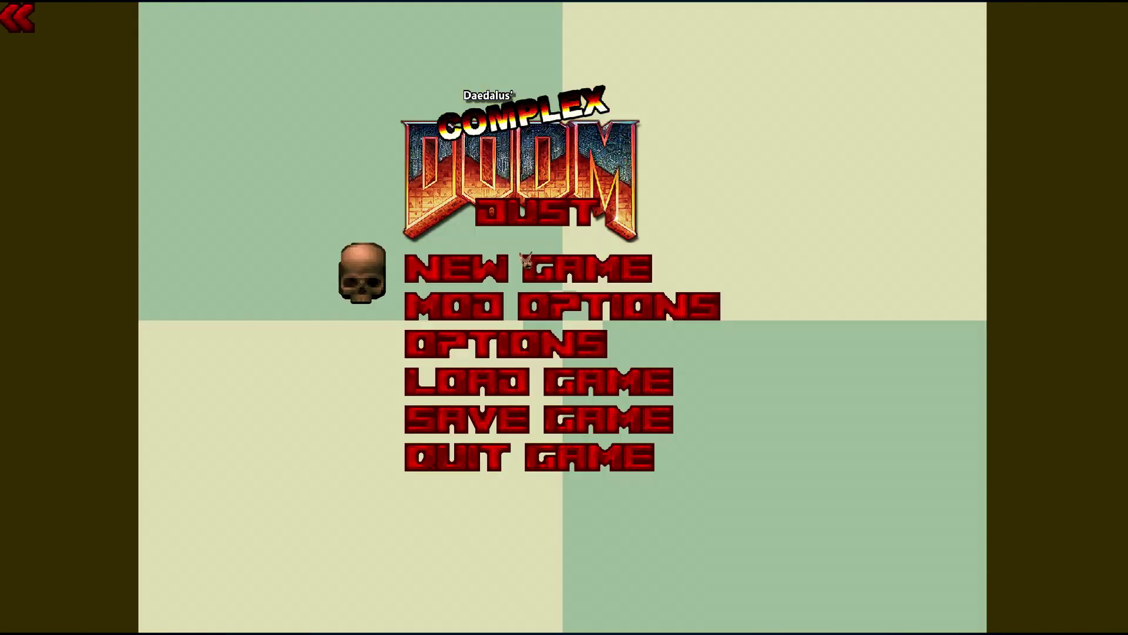
key(Return)
key(Down)
key(Down)
key(Down)
key(Return)
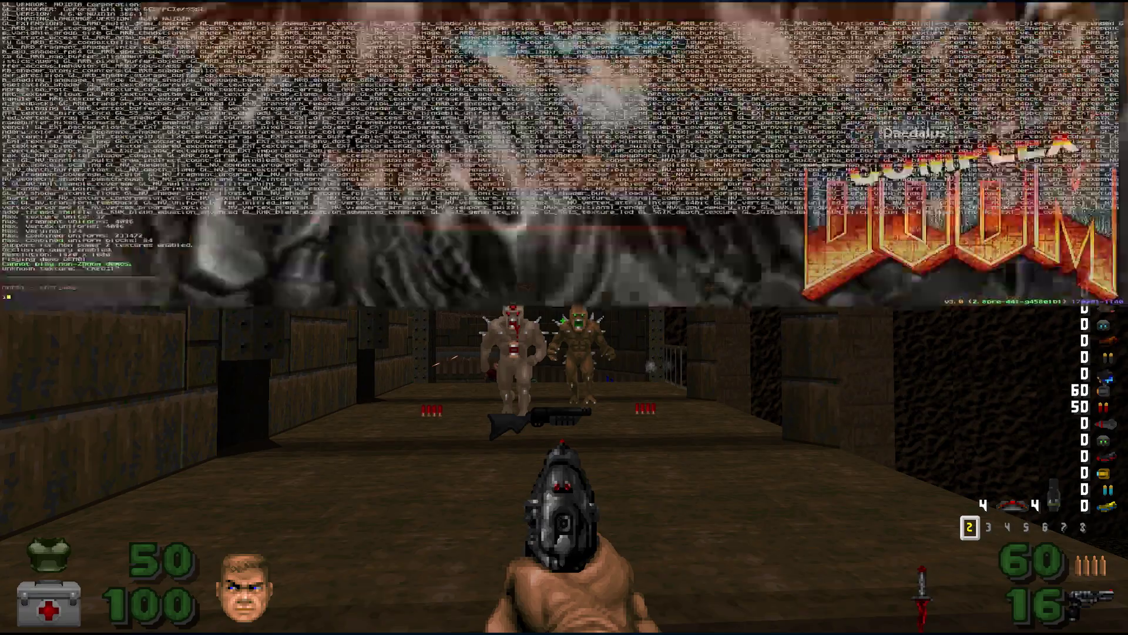
- Quit the game from the main menu and confirm the prompt
key(Escape)
key(Up)
key(Return)
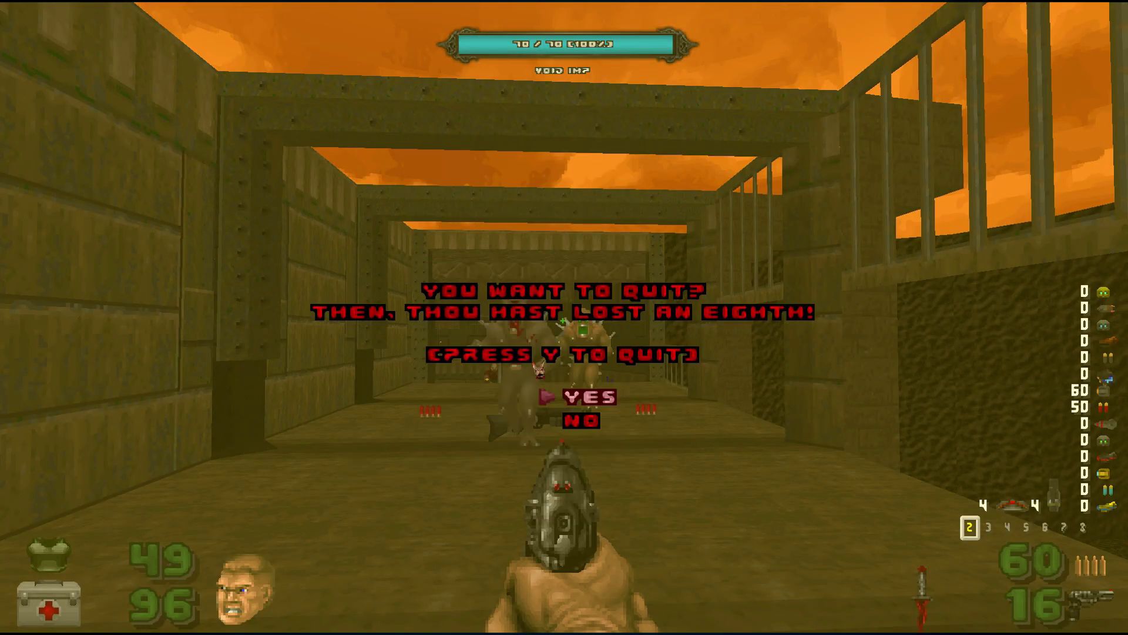
key(Return)
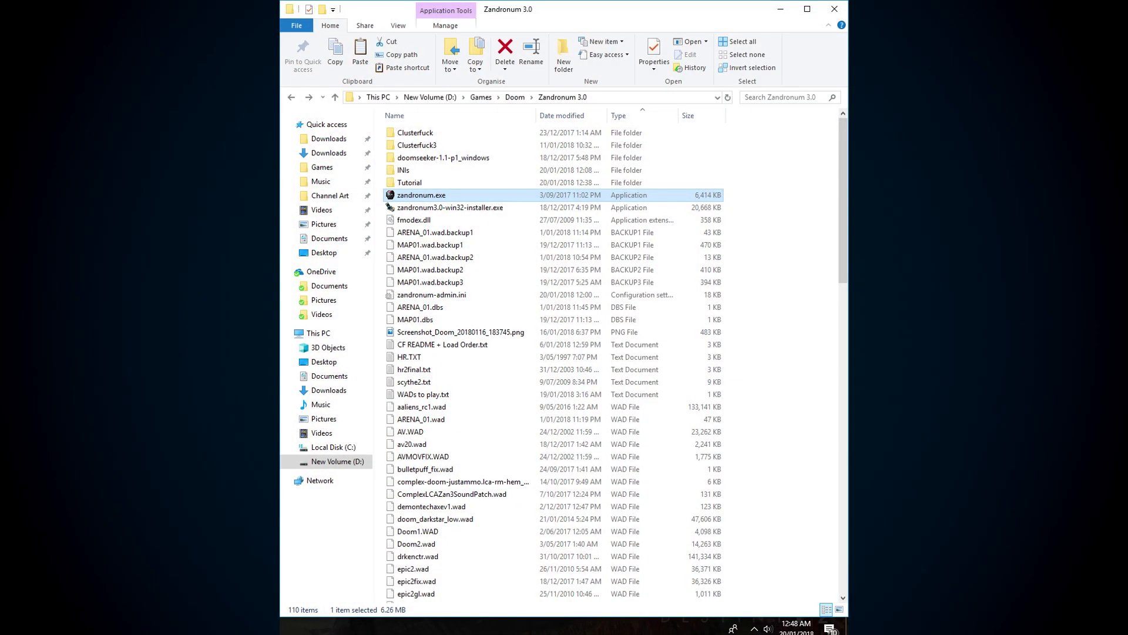
- Go to Tutorial\INIs\Default and select its zandronum-admin.ini
click(292, 99)
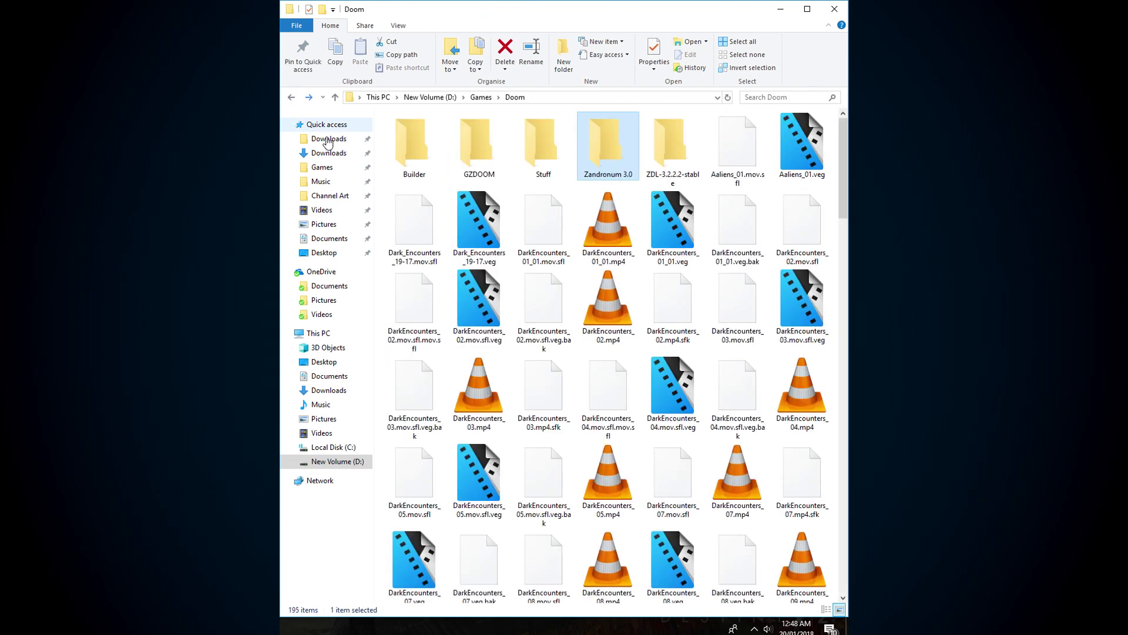
click(310, 100)
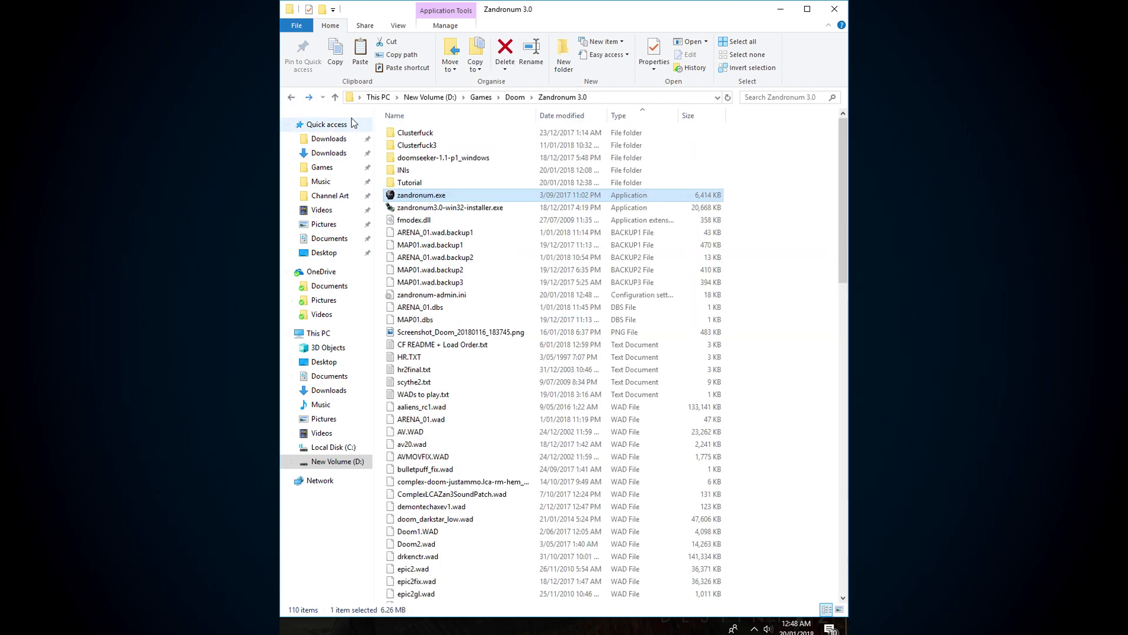
double_click(414, 179)
double_click(403, 133)
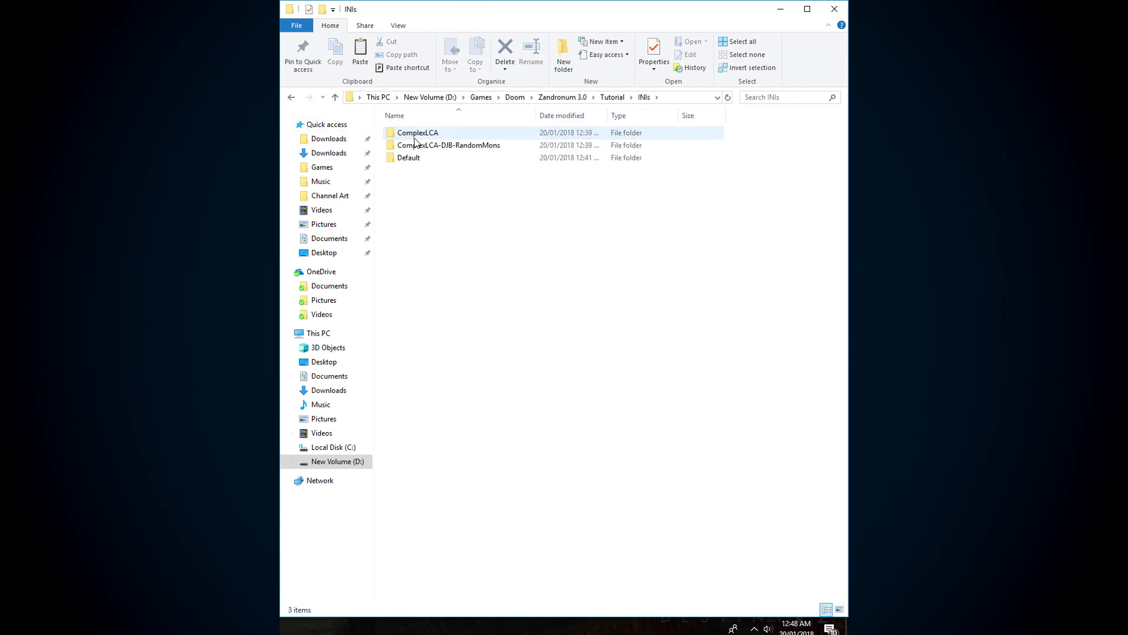
double_click(422, 158)
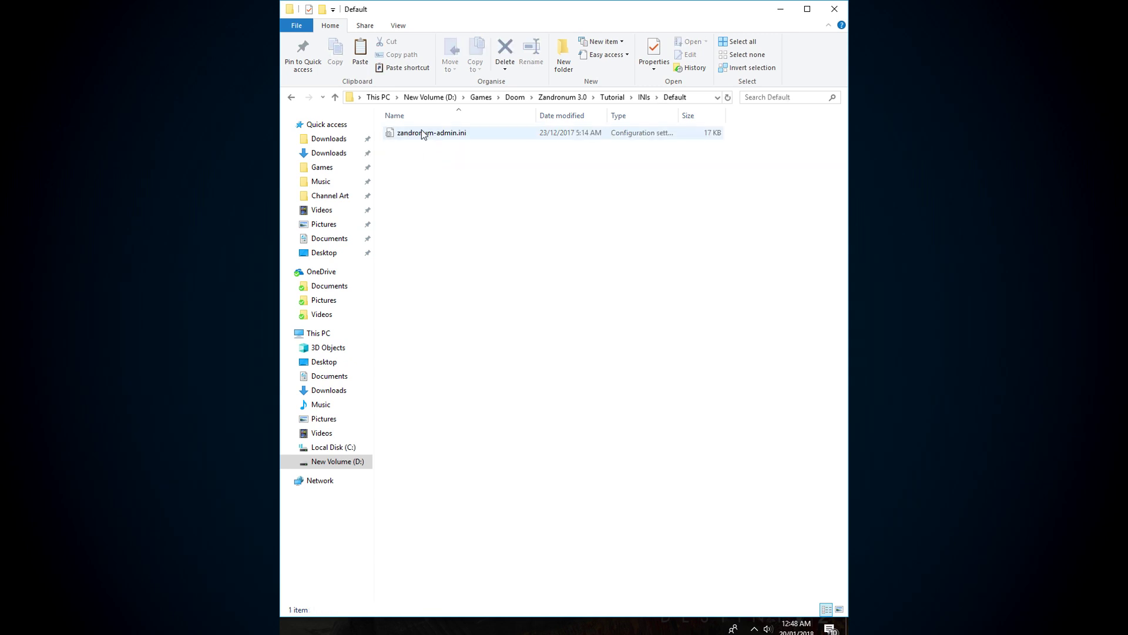
click(421, 135)
- Check the ComplexLCA-DJB-RandomMons and ComplexLCA folders, then return to Tutorial
click(289, 94)
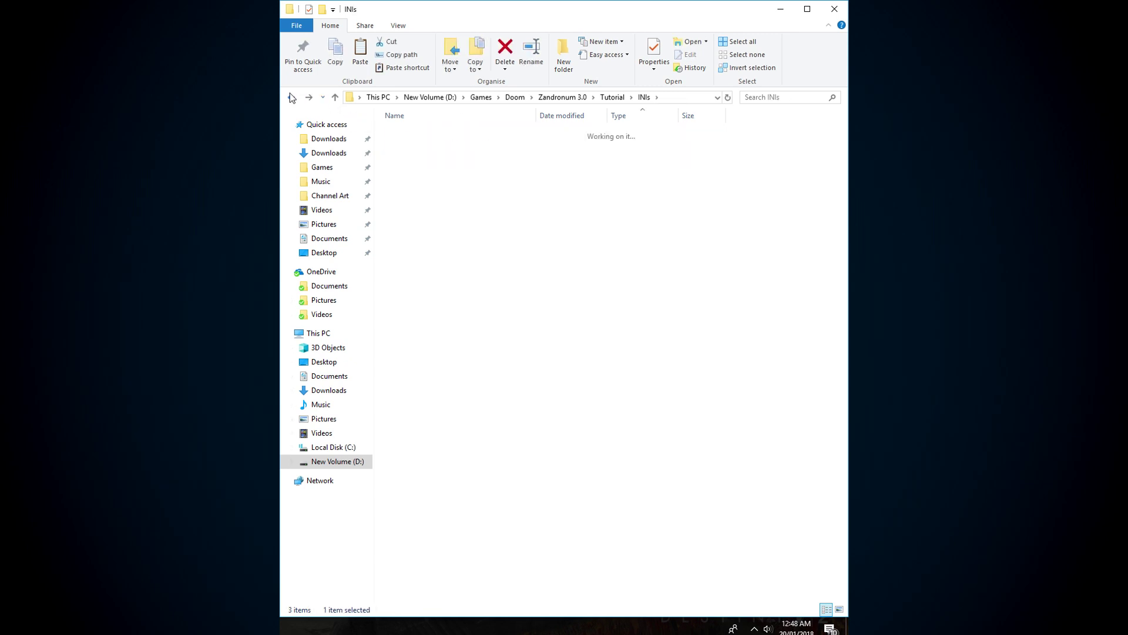
click(290, 95)
click(309, 98)
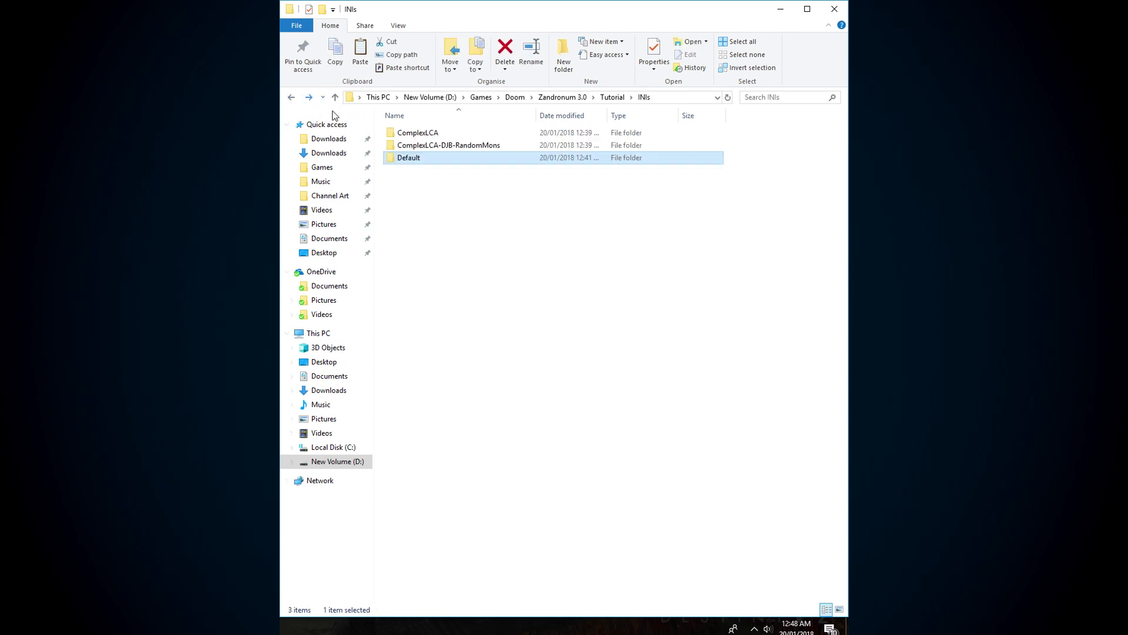
double_click(421, 146)
click(292, 97)
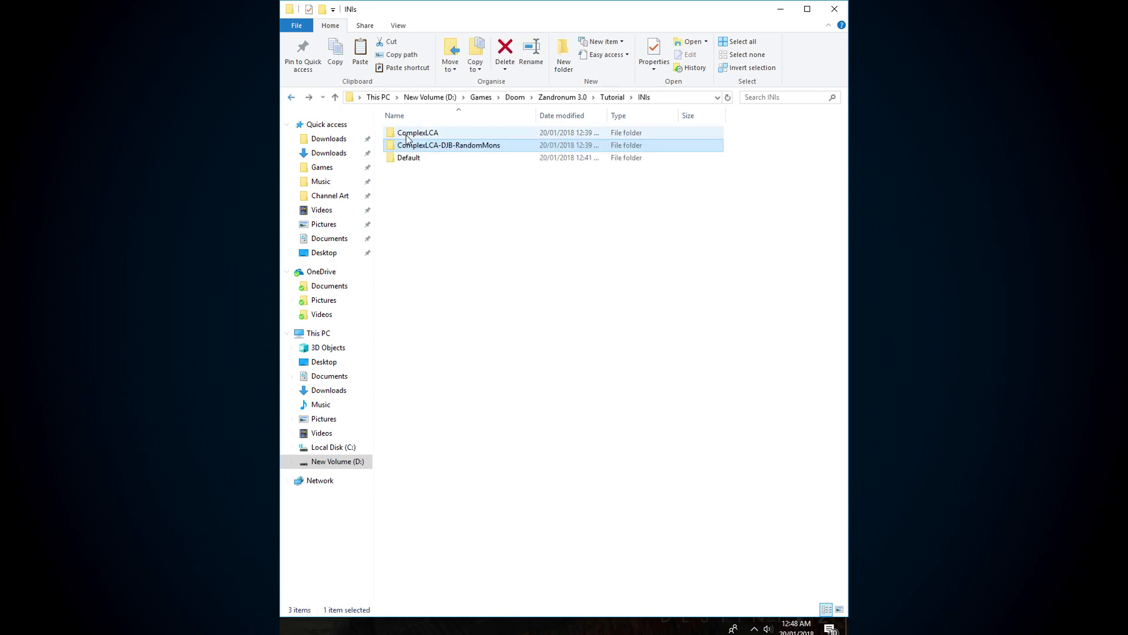
double_click(415, 134)
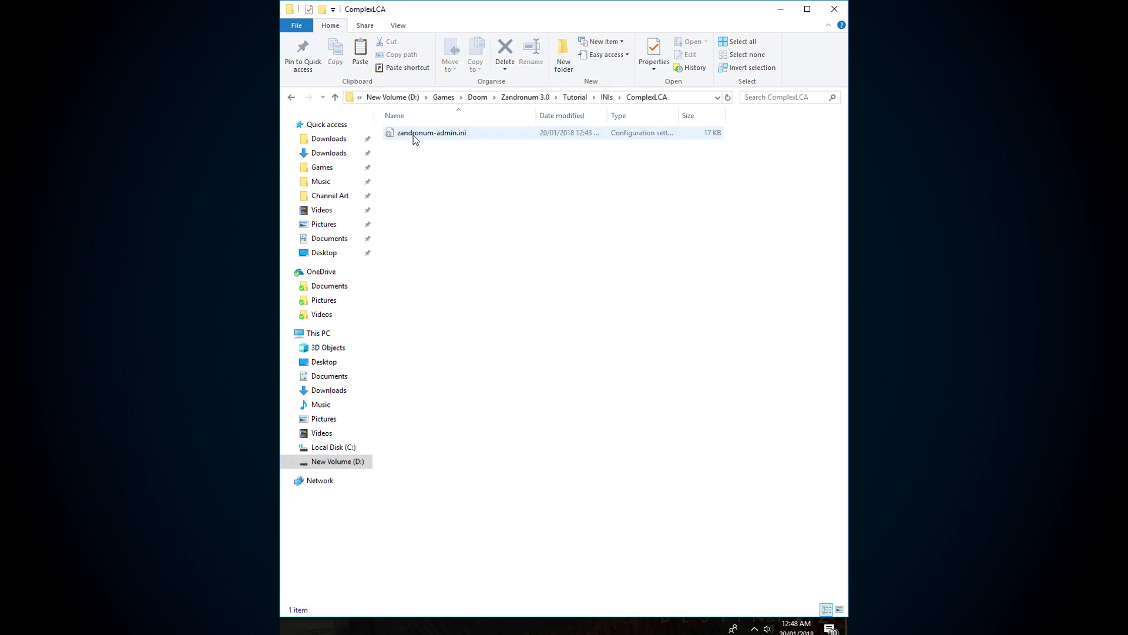
click(292, 98)
click(292, 97)
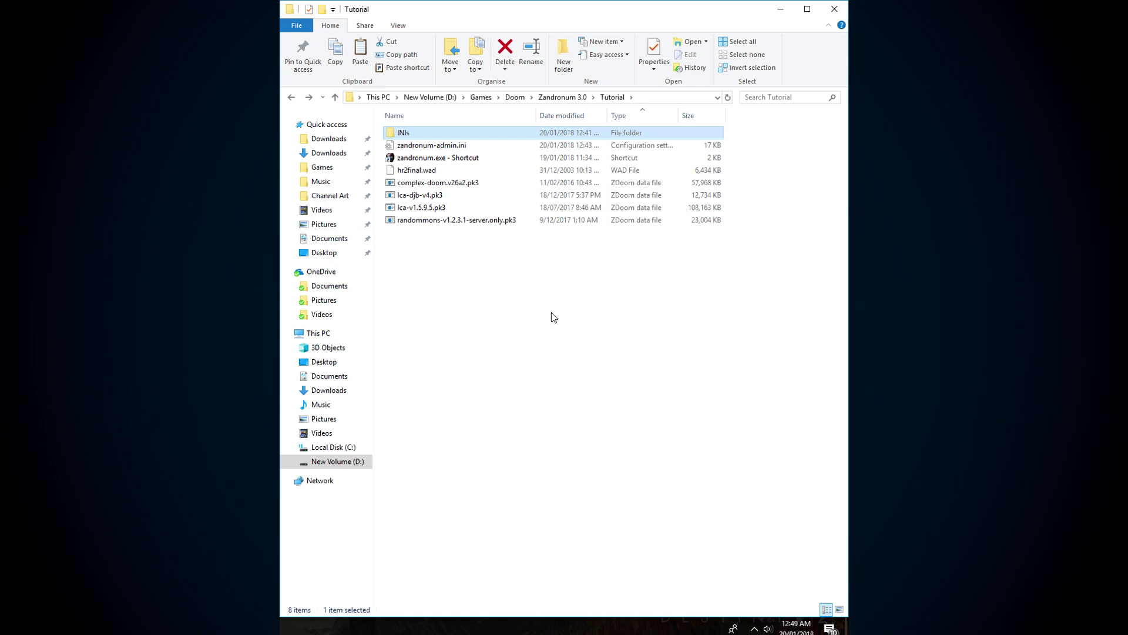
key(alt+z)
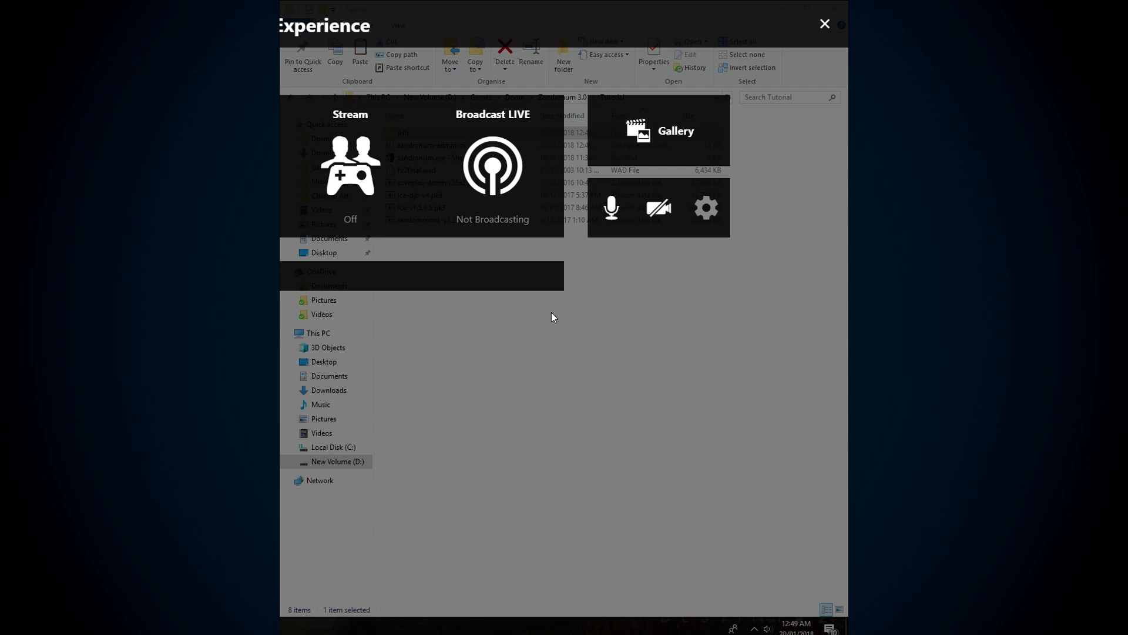
key(alt+z)
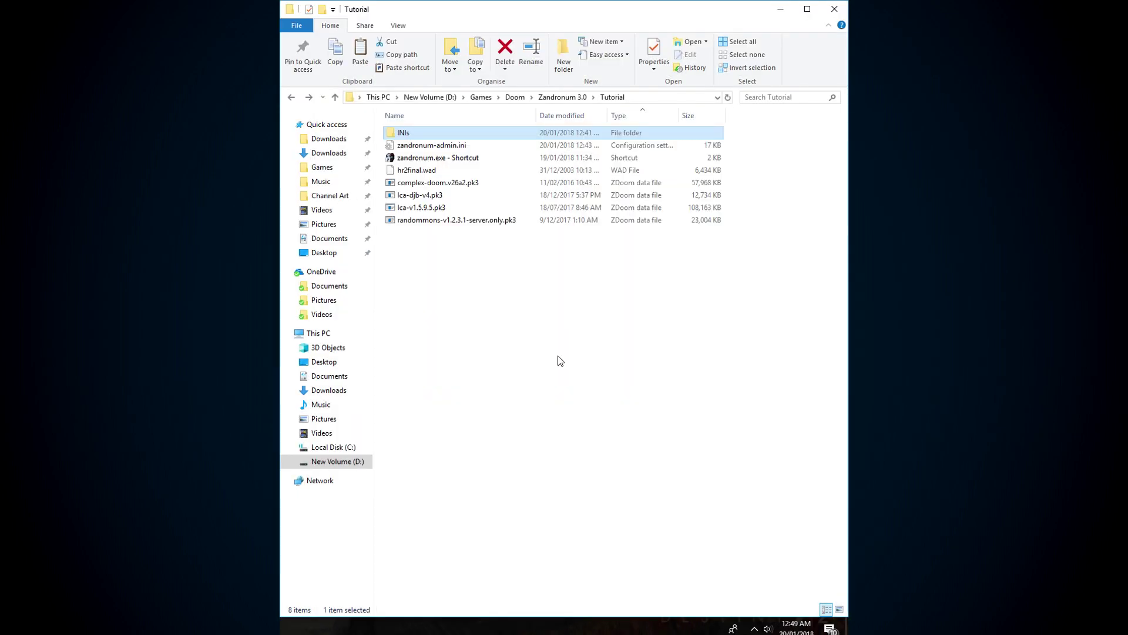